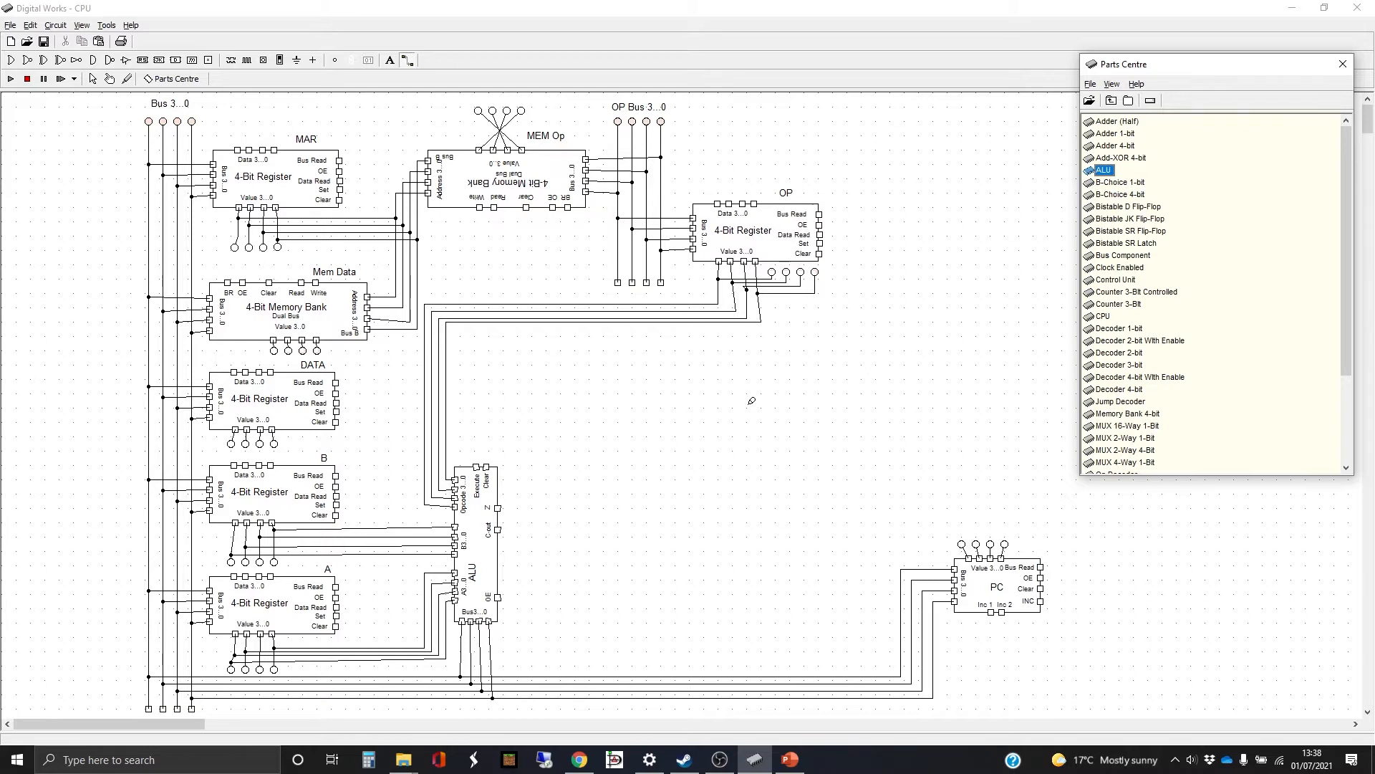
Step: Add a Control Unit part, rotate it upright with its Op 3..0 pins at the top, and position it below the OP register
scroll(1153, 356, down, 2)
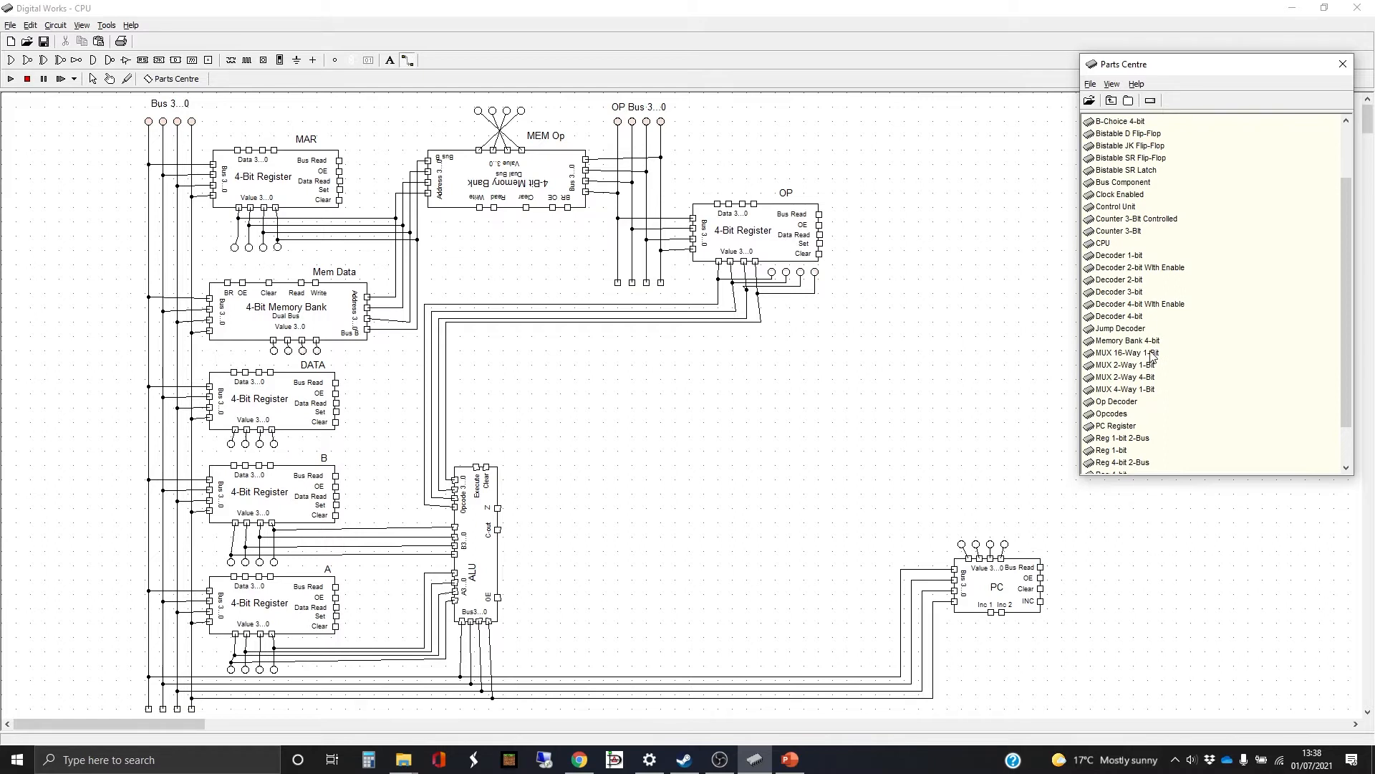
scroll(1151, 351, up, 2)
drag(1122, 281, 700, 456)
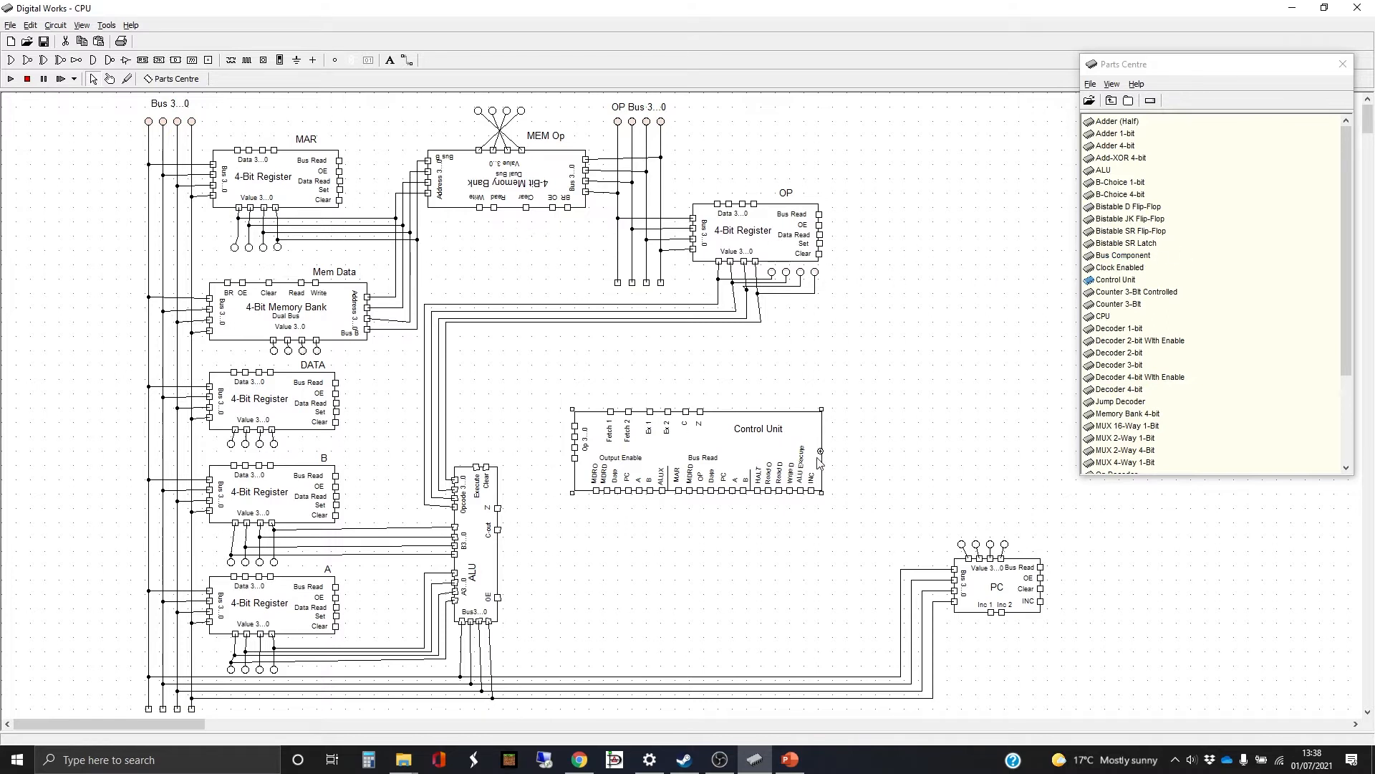
drag(823, 455, 697, 548)
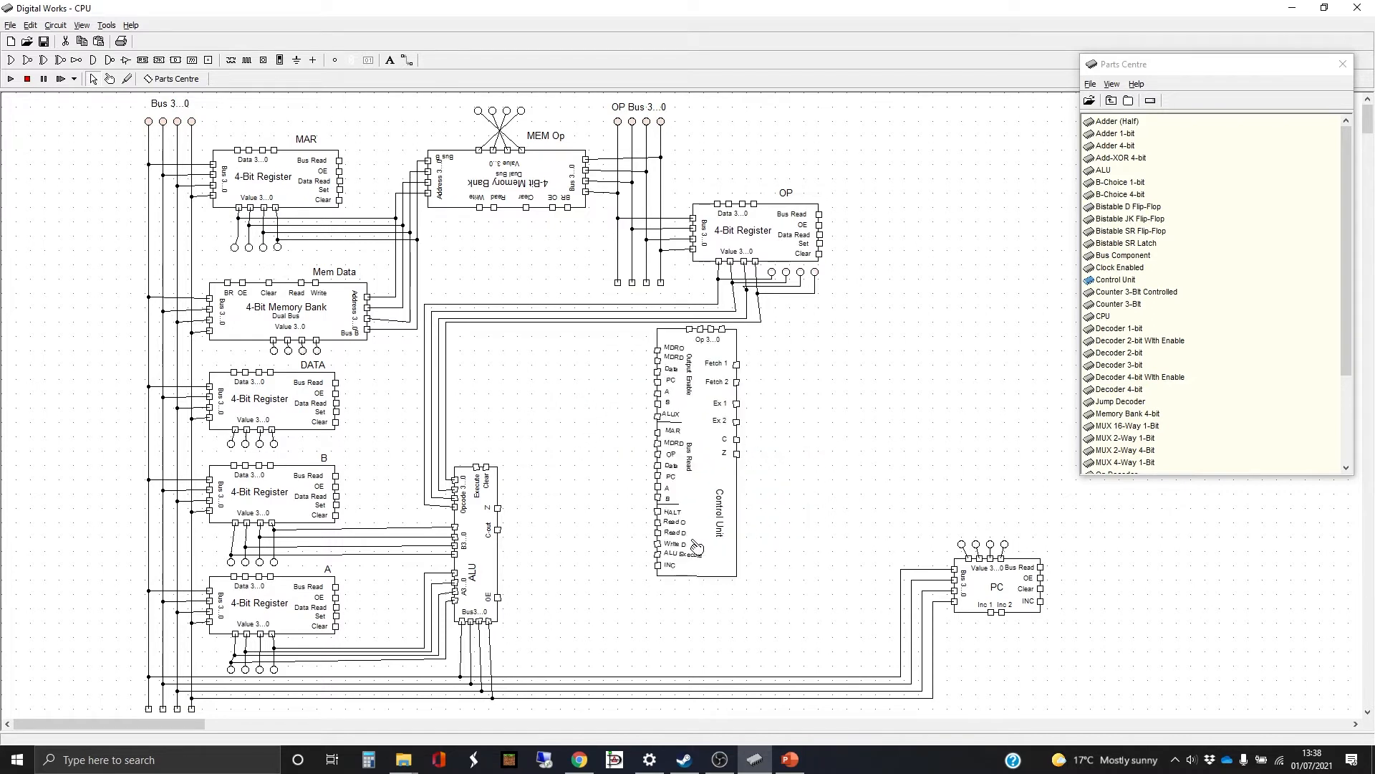
drag(701, 360, 682, 382)
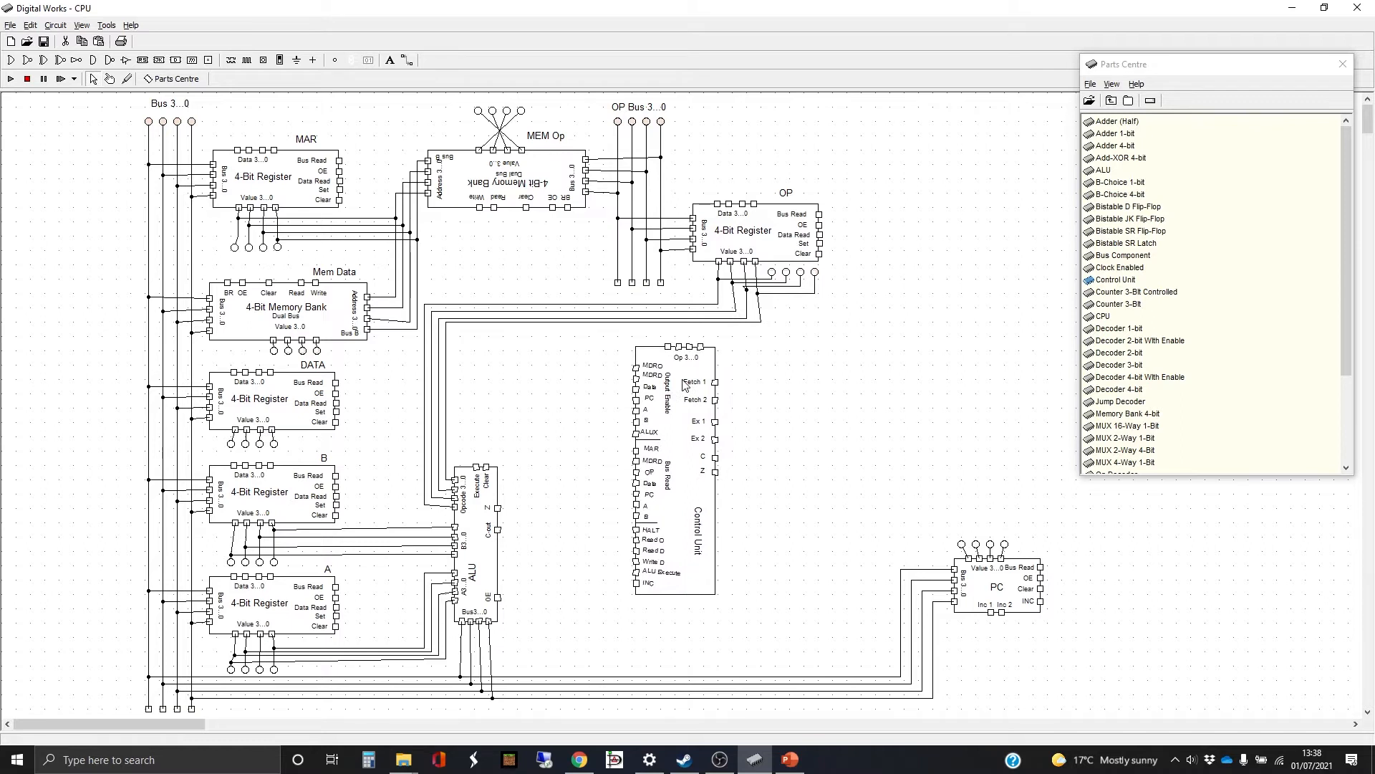
drag(684, 385, 734, 387)
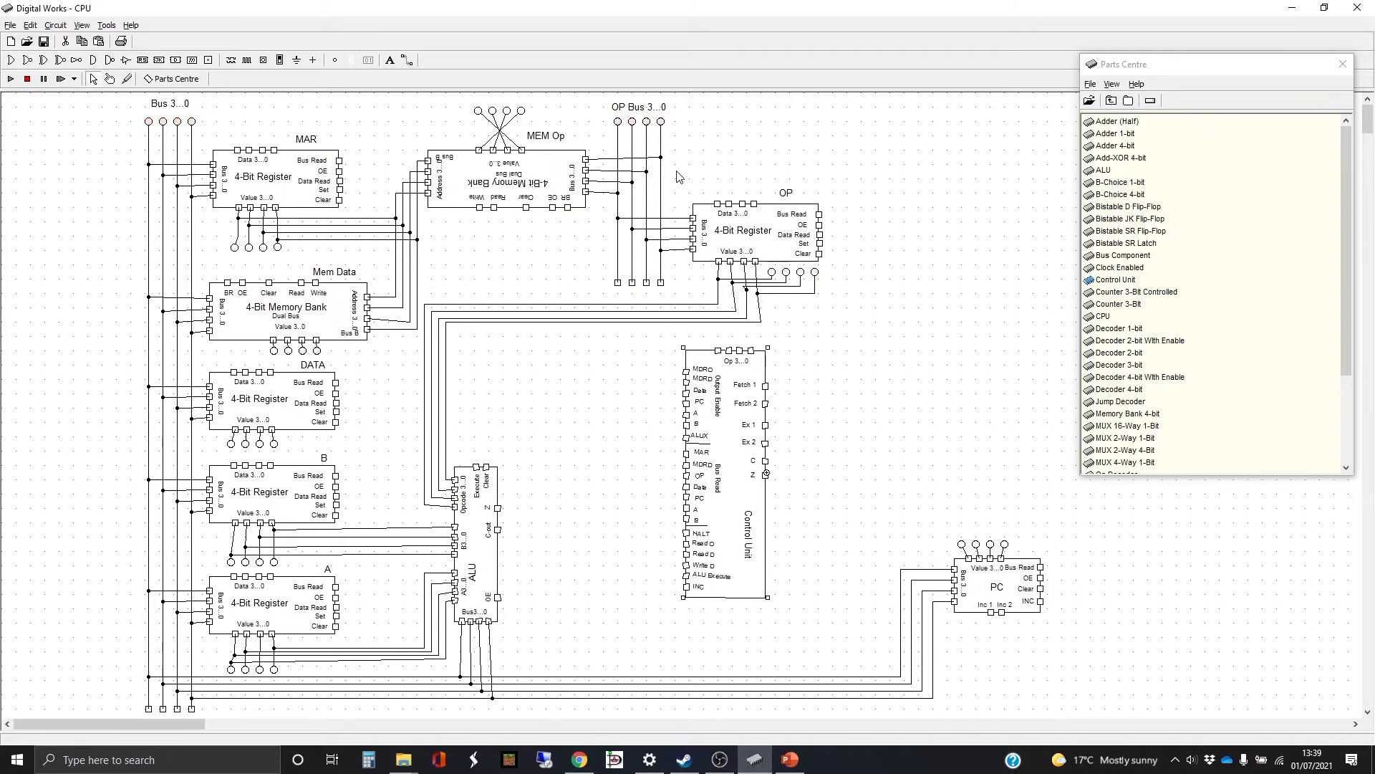
Step: Shift the OP register and Control Unit together to the right, then square up the bends in the OP register's value wires to the ALU
drag(675, 172, 858, 620)
drag(756, 506, 813, 503)
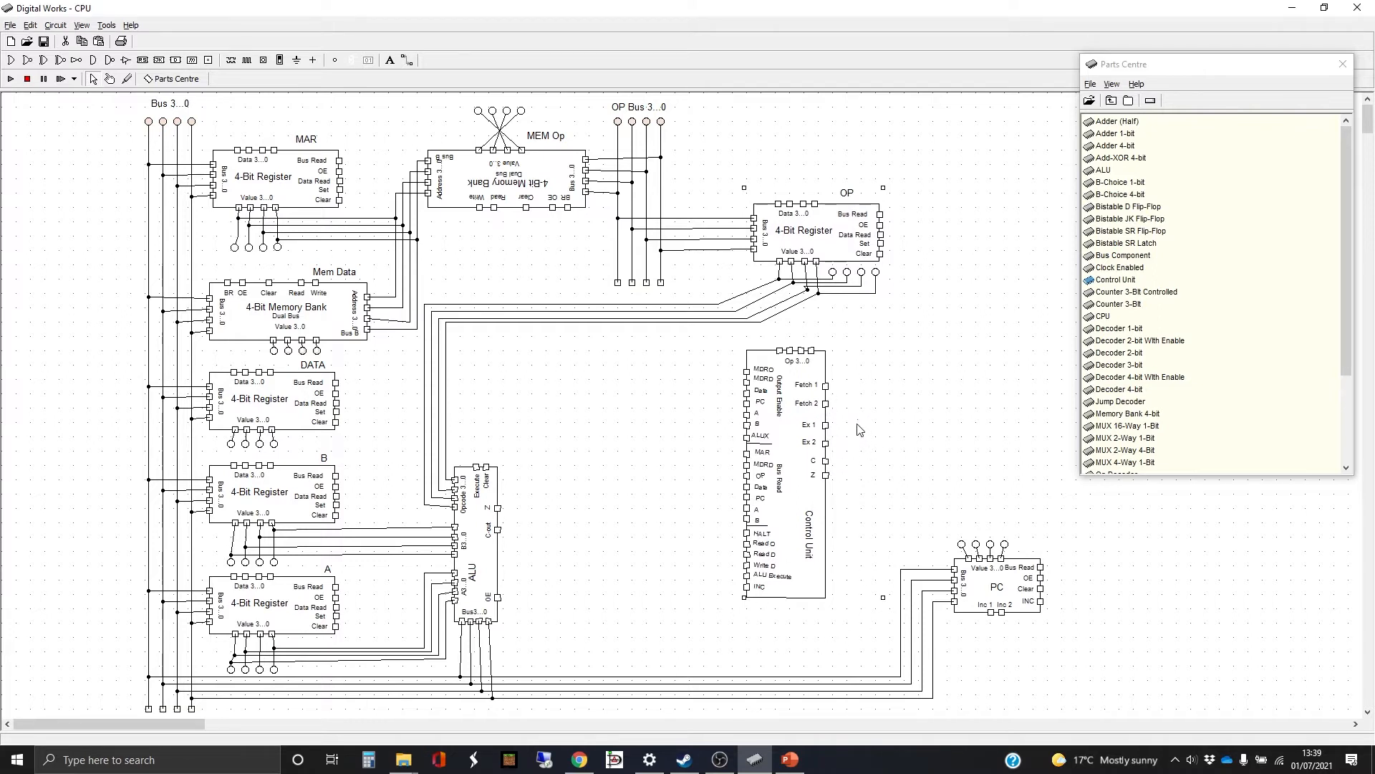
click(762, 323)
click(749, 317)
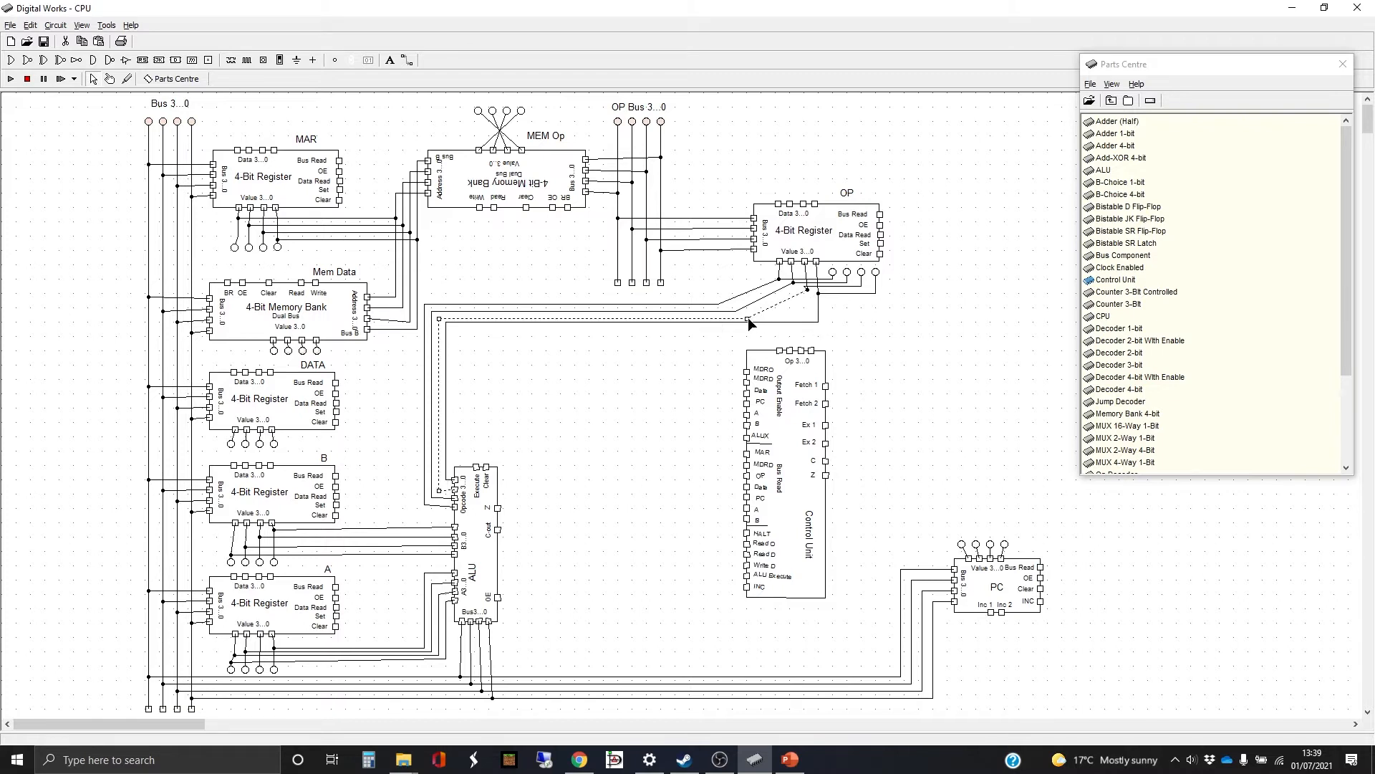
mouse_move(748, 317)
mouse_down()
mouse_move(808, 318)
mouse_move(733, 312)
mouse_up()
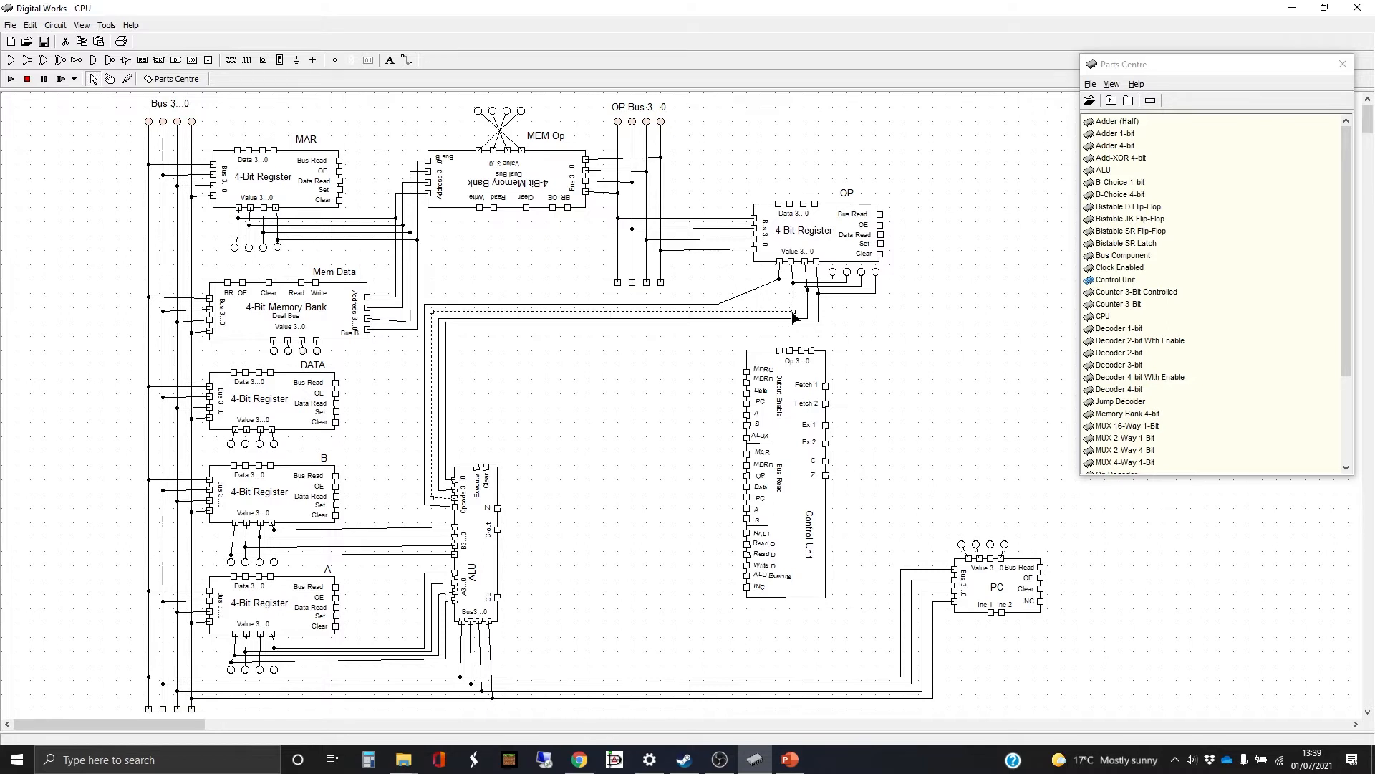
click(718, 305)
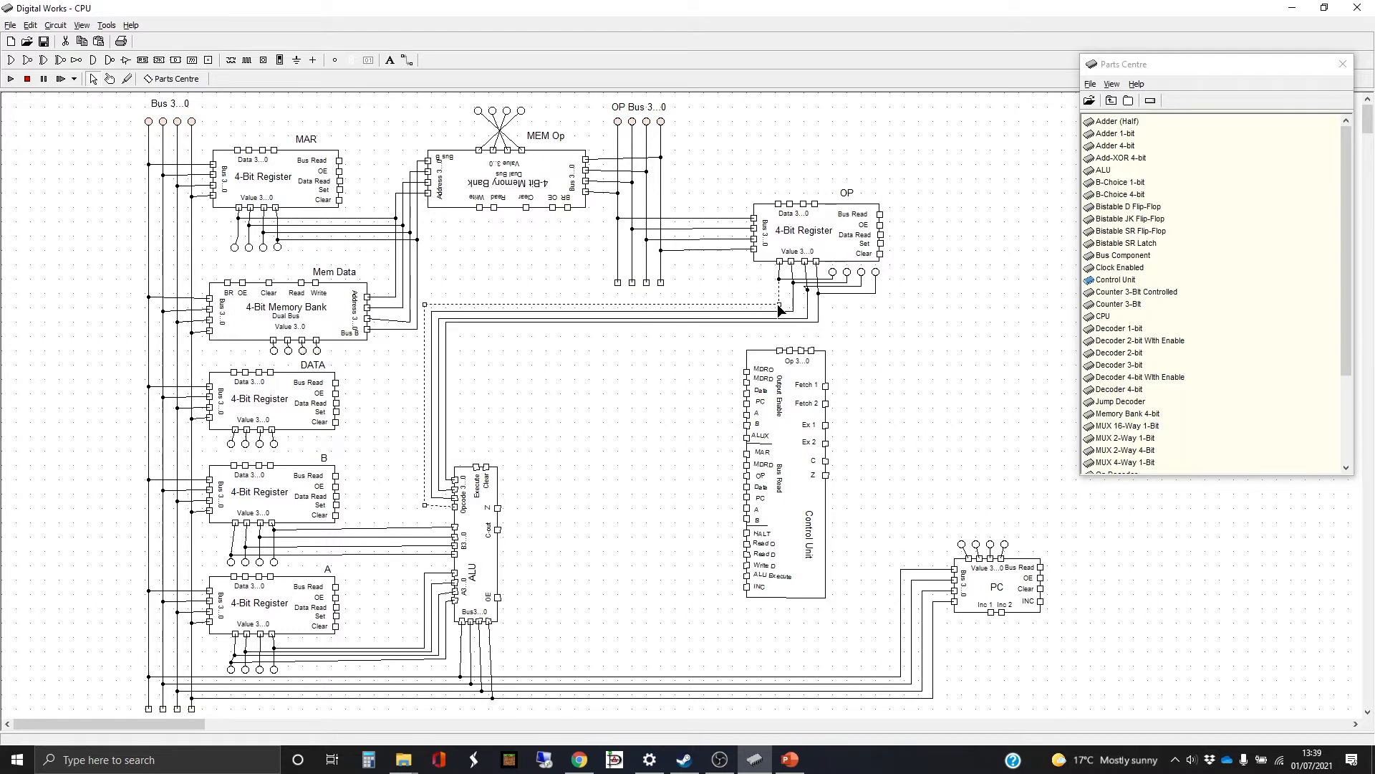
Step: Lower both bends of the bottommost OP-to-ALU wire slightly so it runs level and apart from the wire above it
click(819, 322)
drag(818, 320, 818, 325)
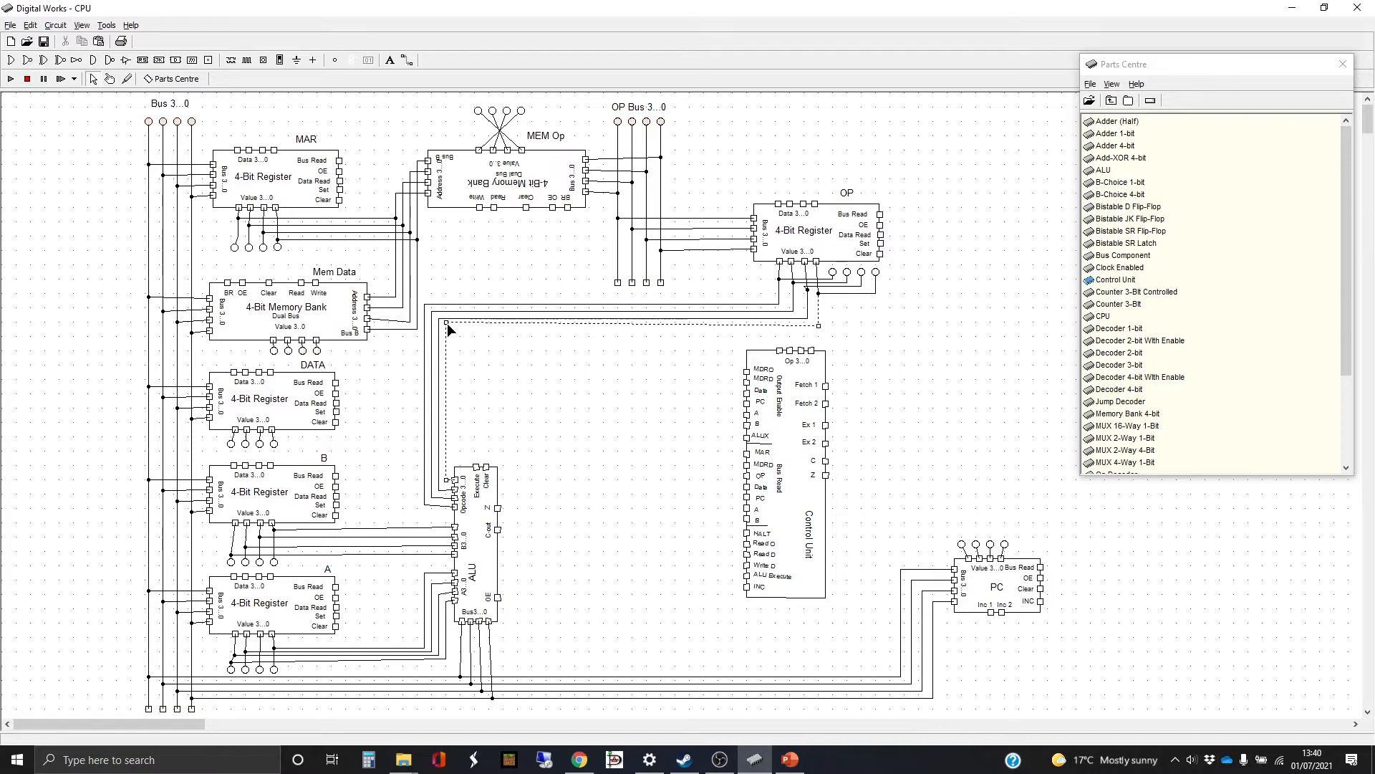
drag(445, 322, 446, 326)
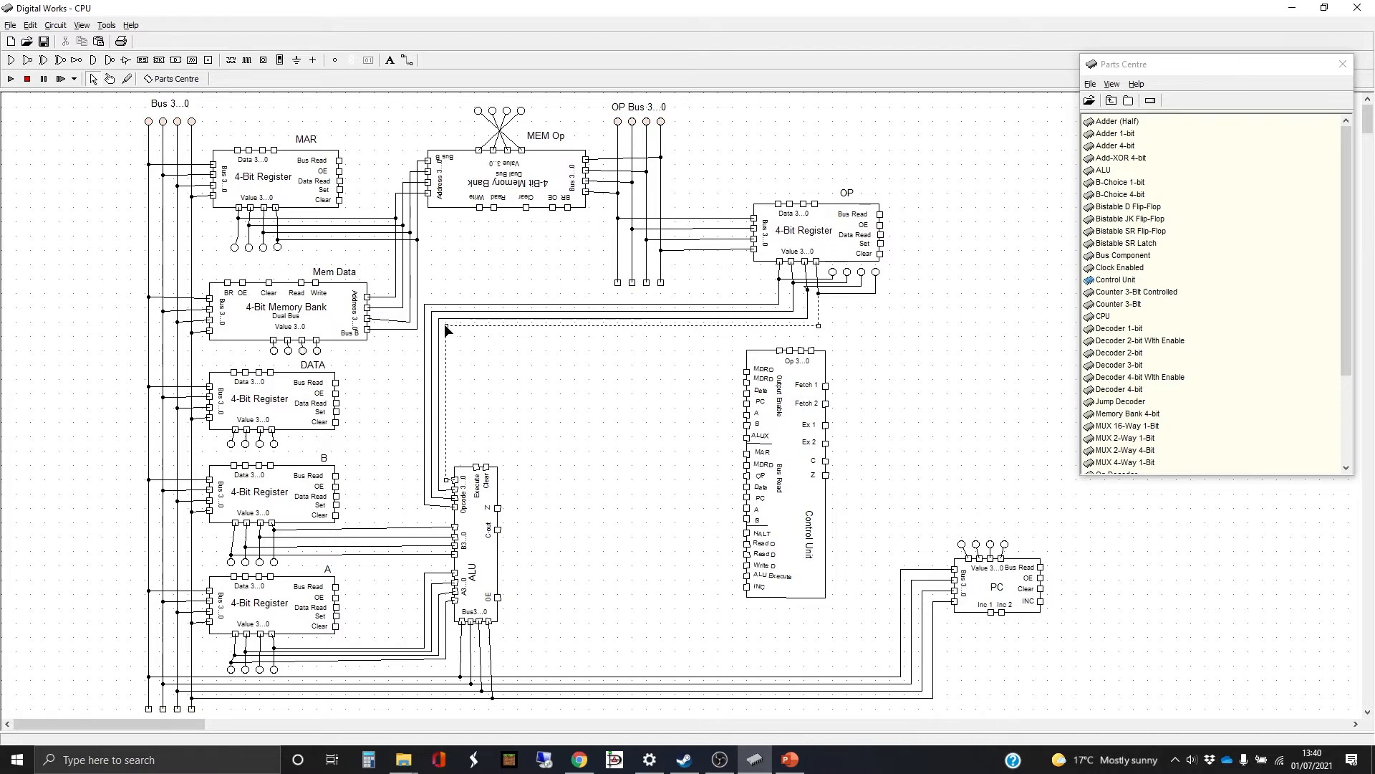
click(554, 367)
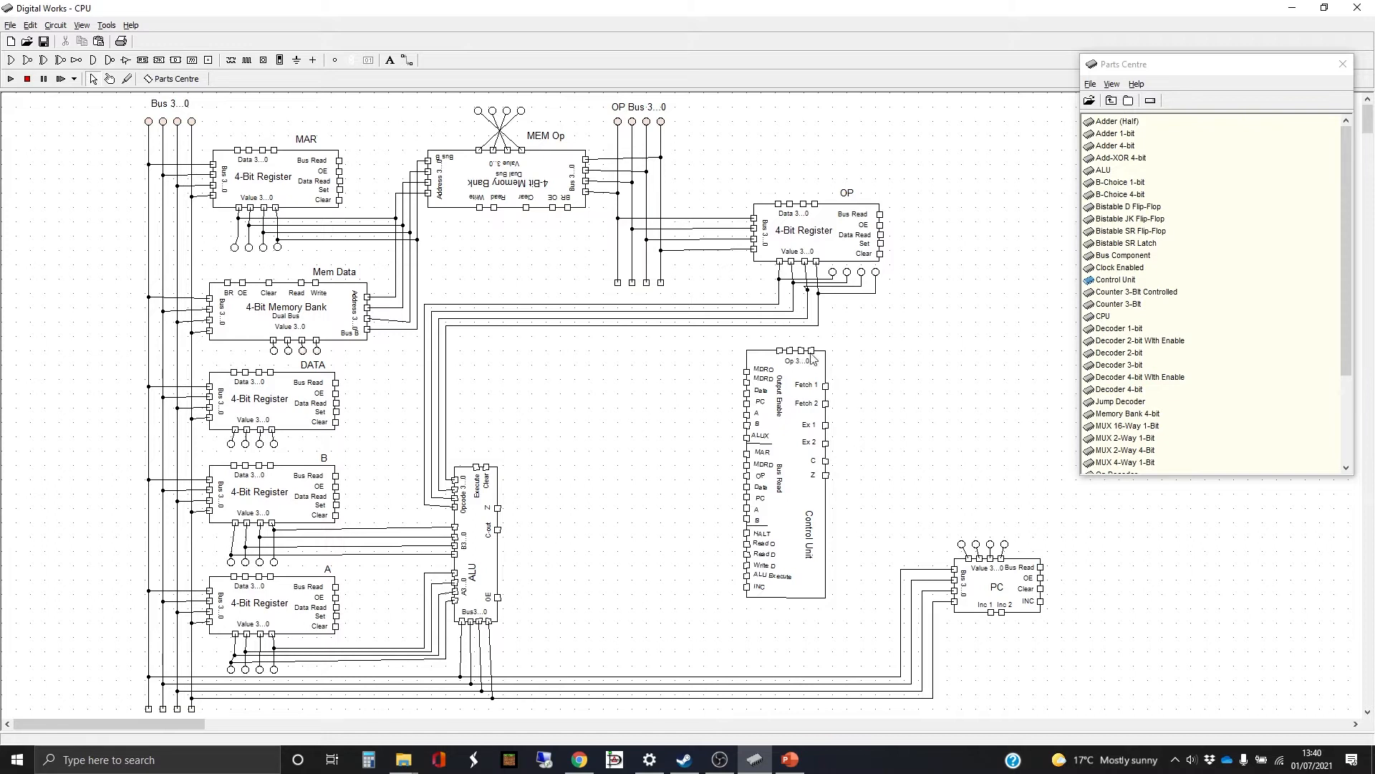
Step: Wire the Control Unit's four Op 3..0 pins to the four value lines running from the OP register to the ALU
click(407, 60)
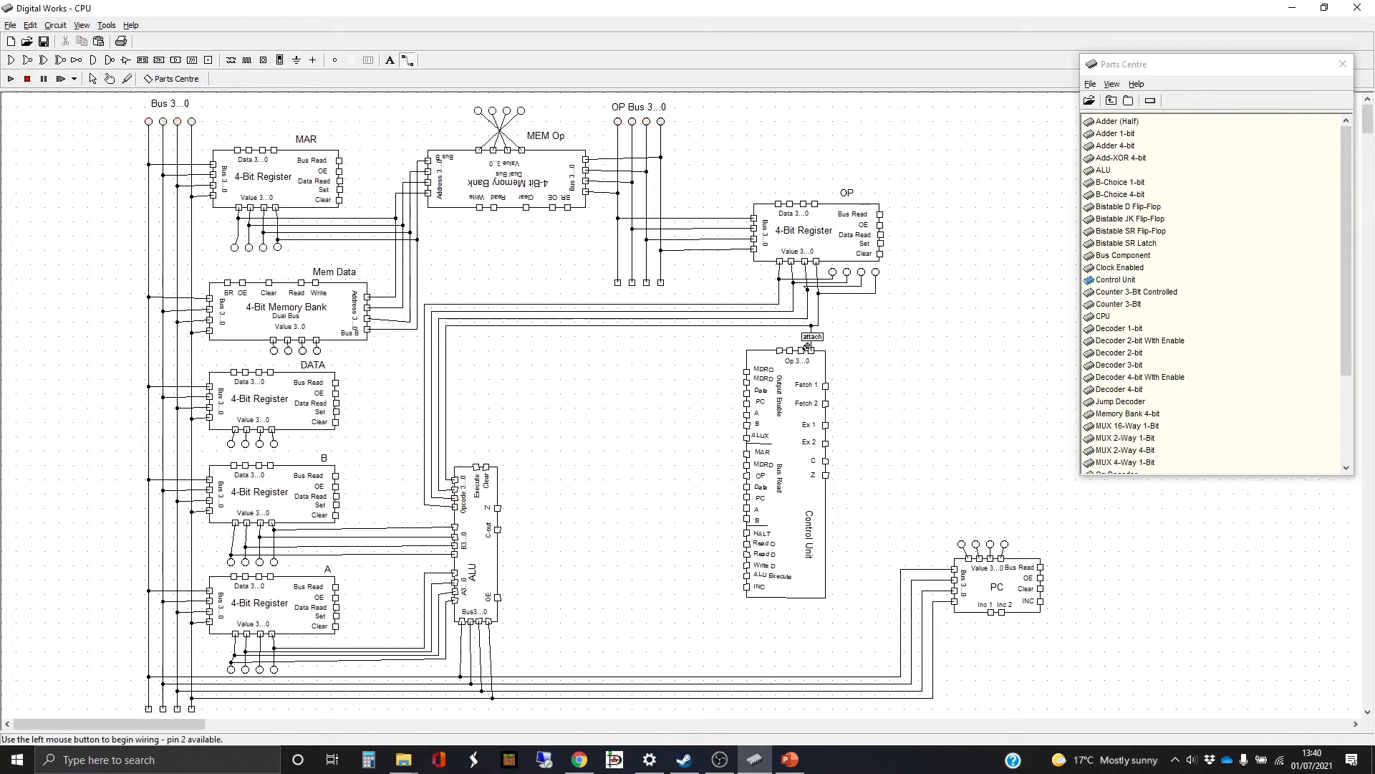
click(810, 348)
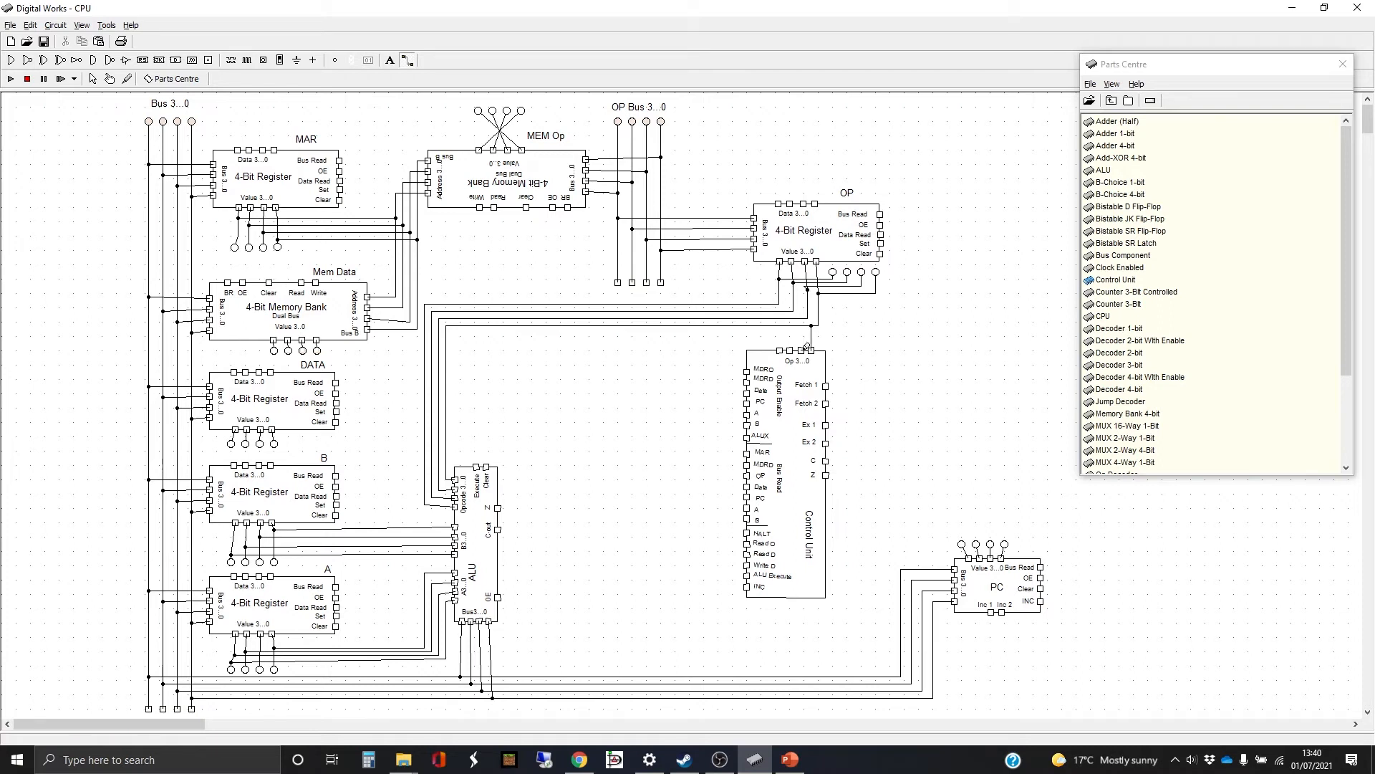
click(802, 349)
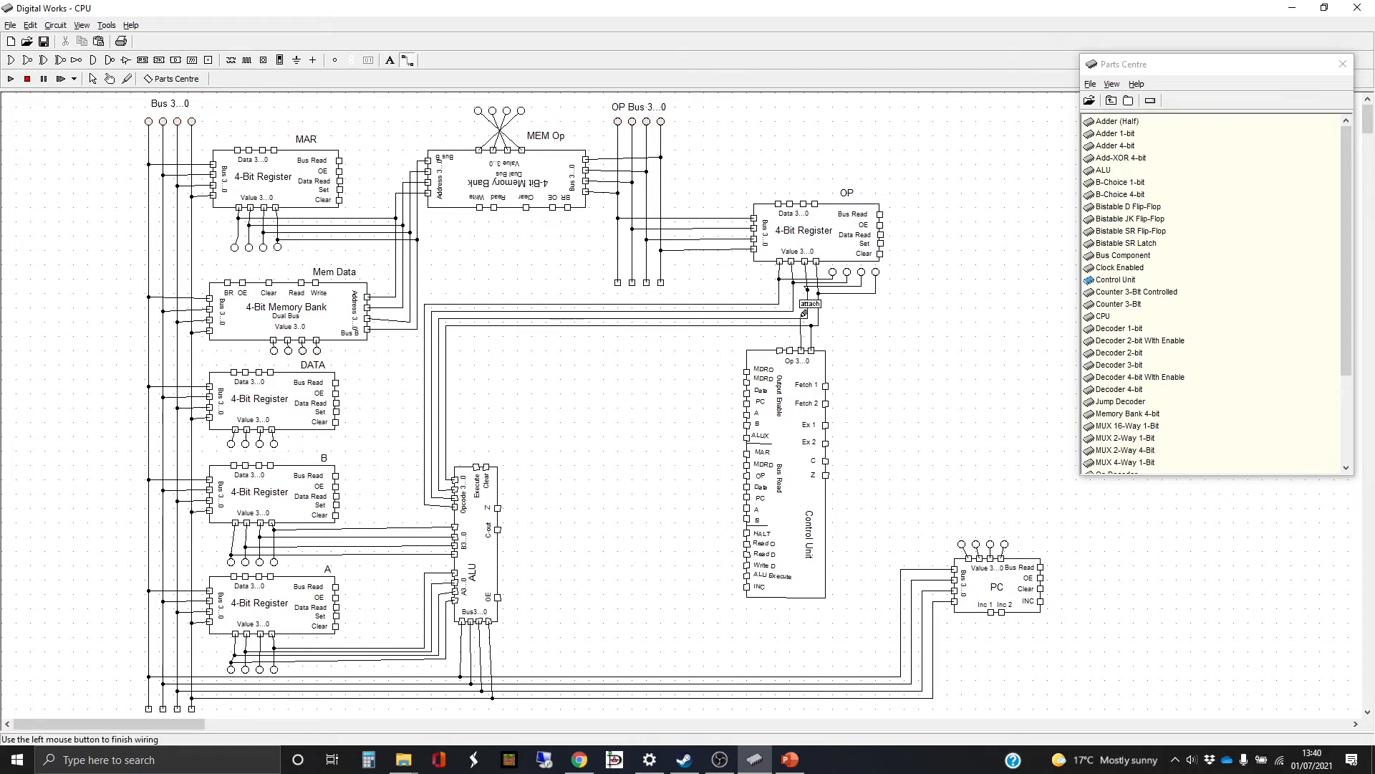
click(801, 317)
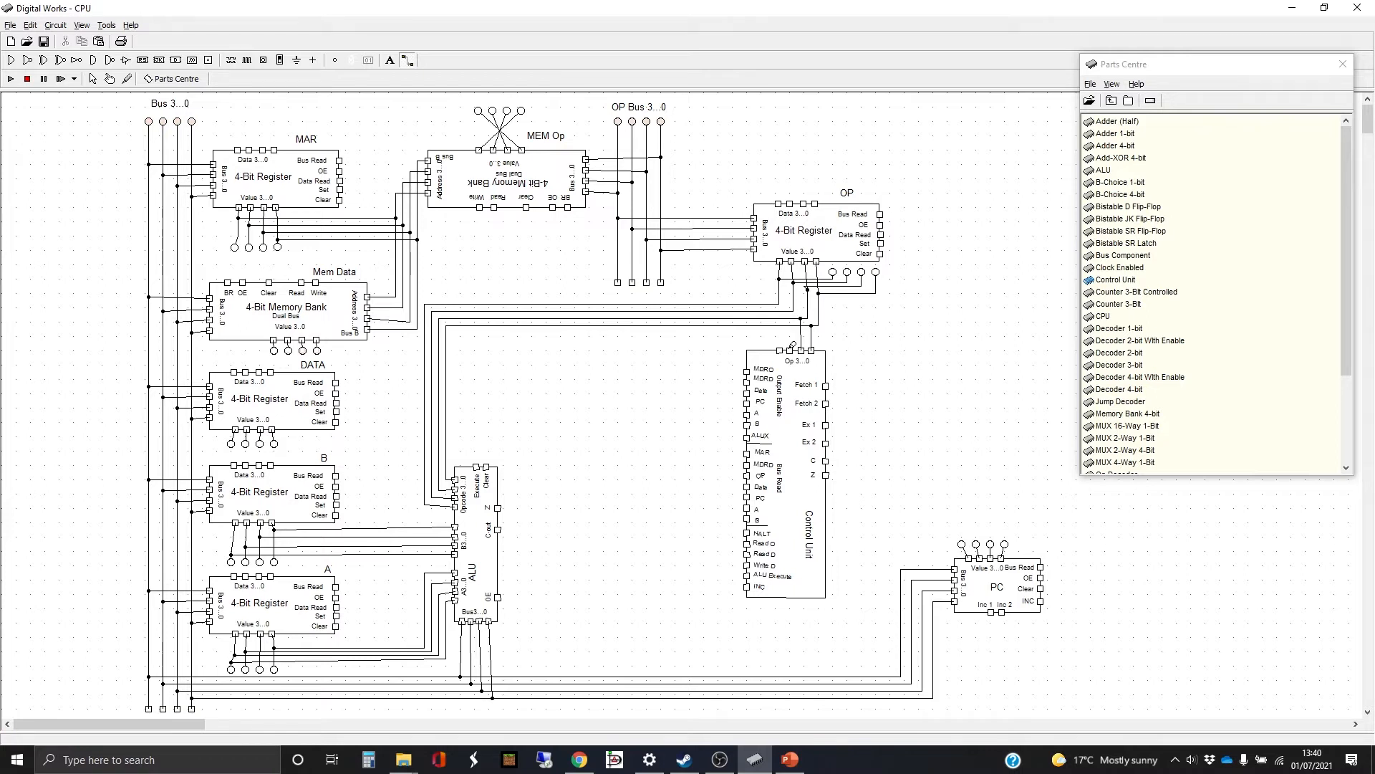
click(793, 324)
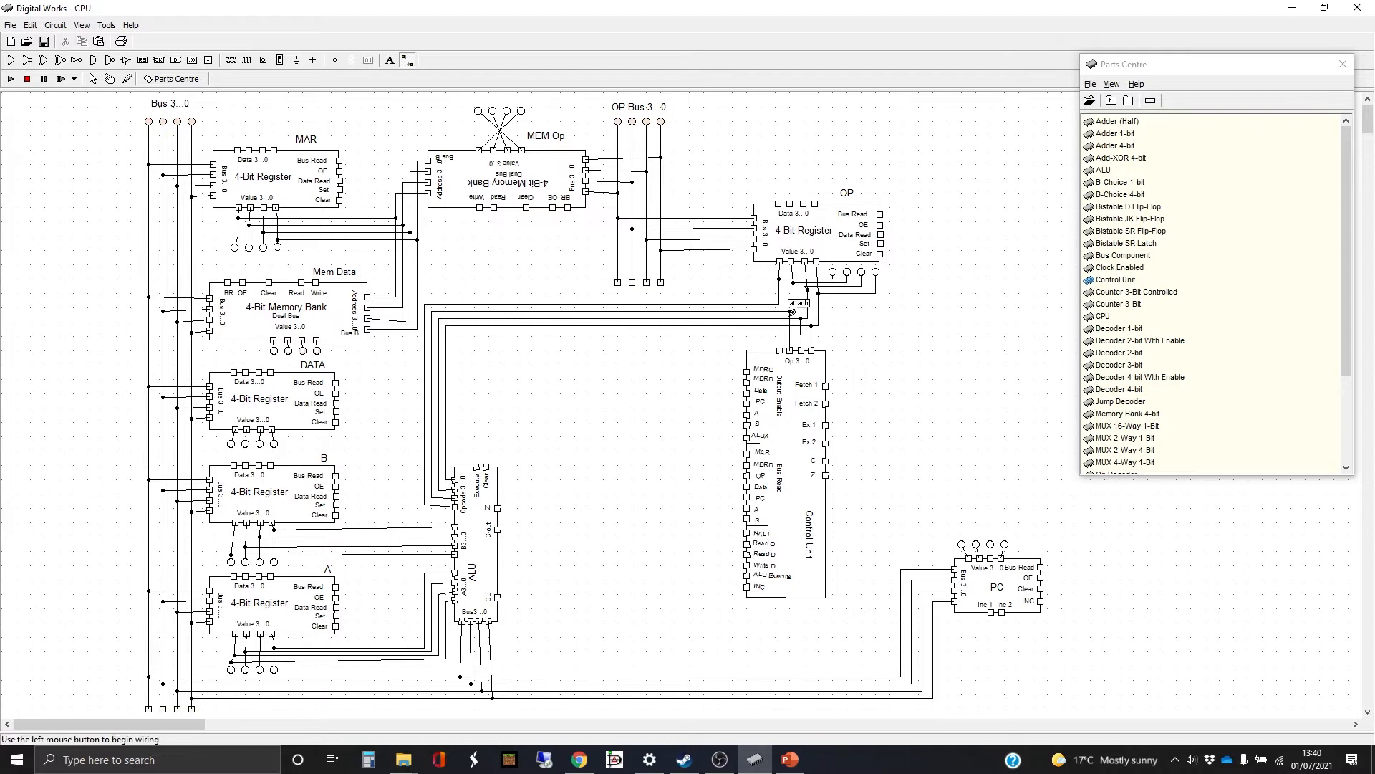
click(781, 308)
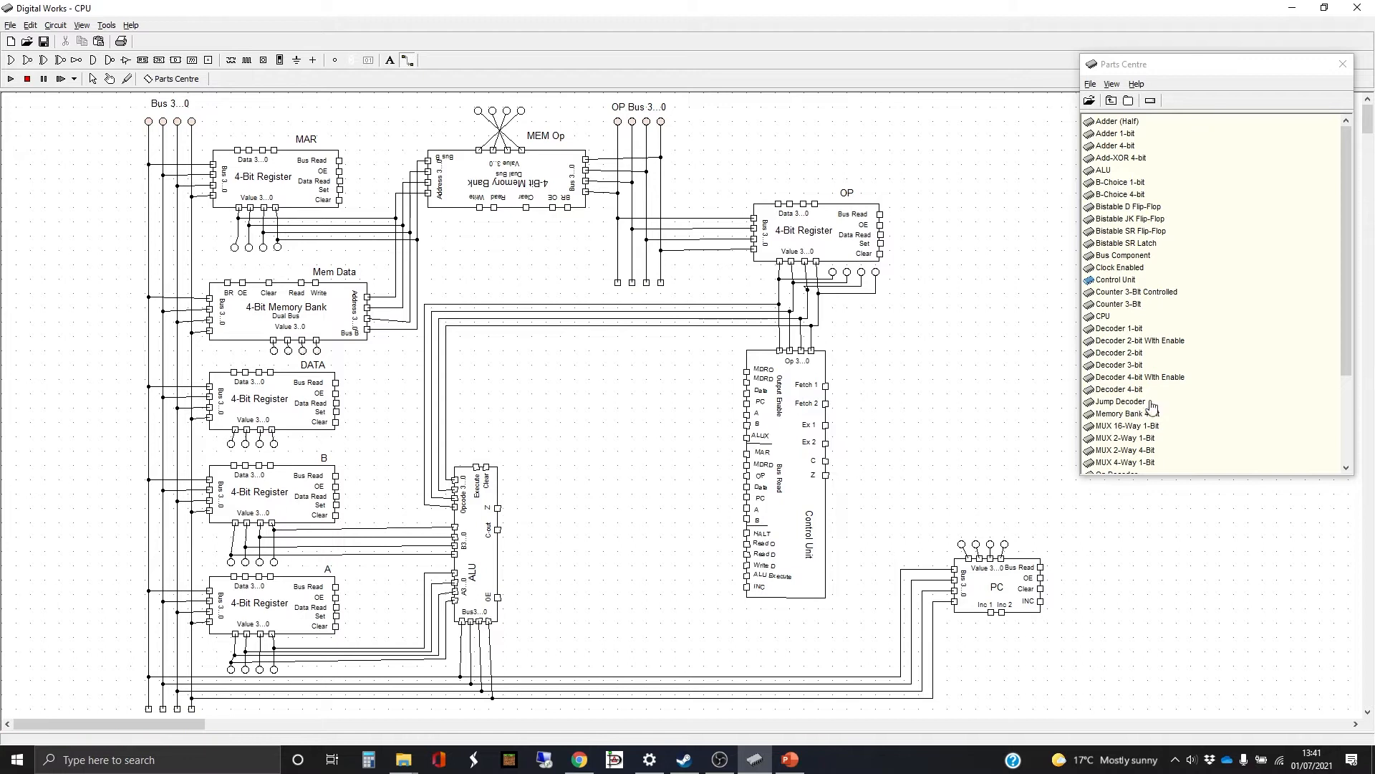
Step: Add a Ring Sequencer 8-phase part below the Control Unit and lower it to leave a gap between them
scroll(1177, 396, down, 2)
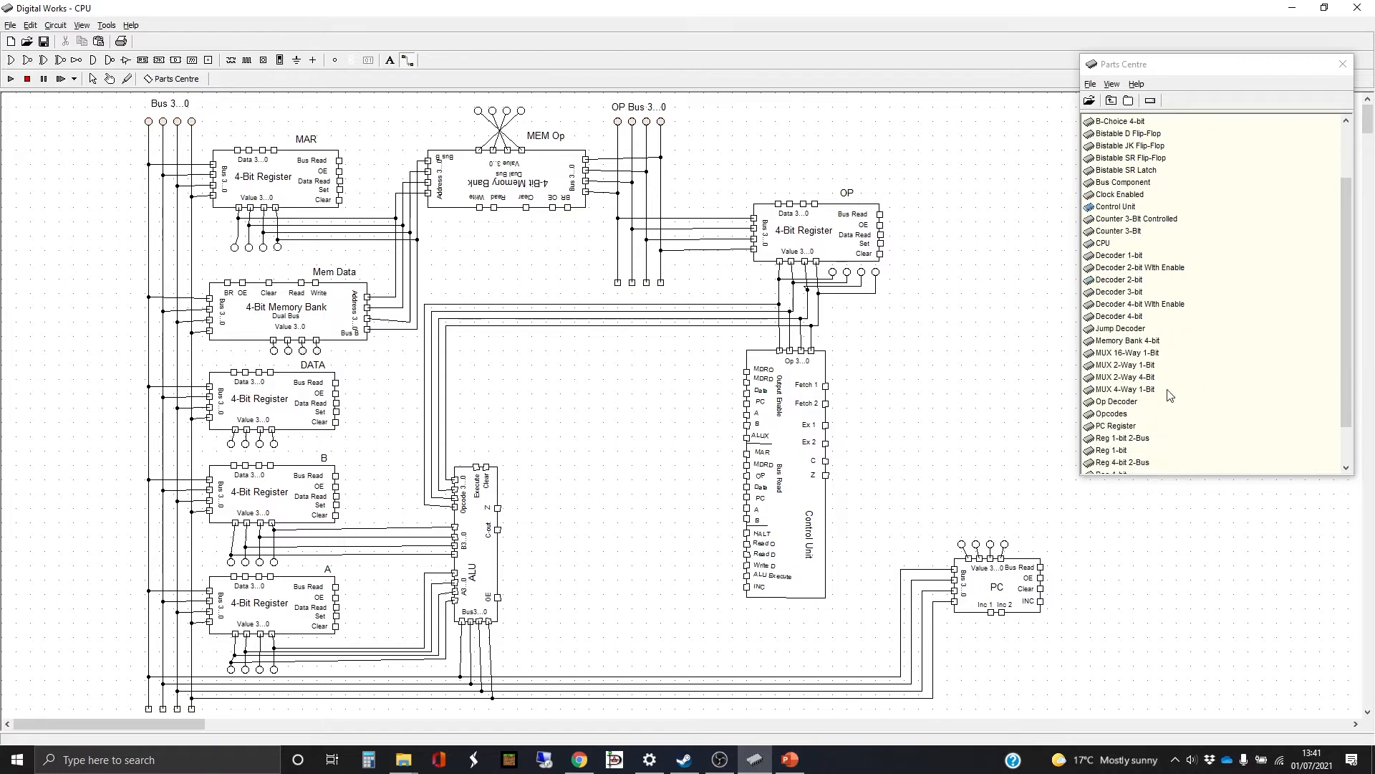
scroll(1171, 395, down, 2)
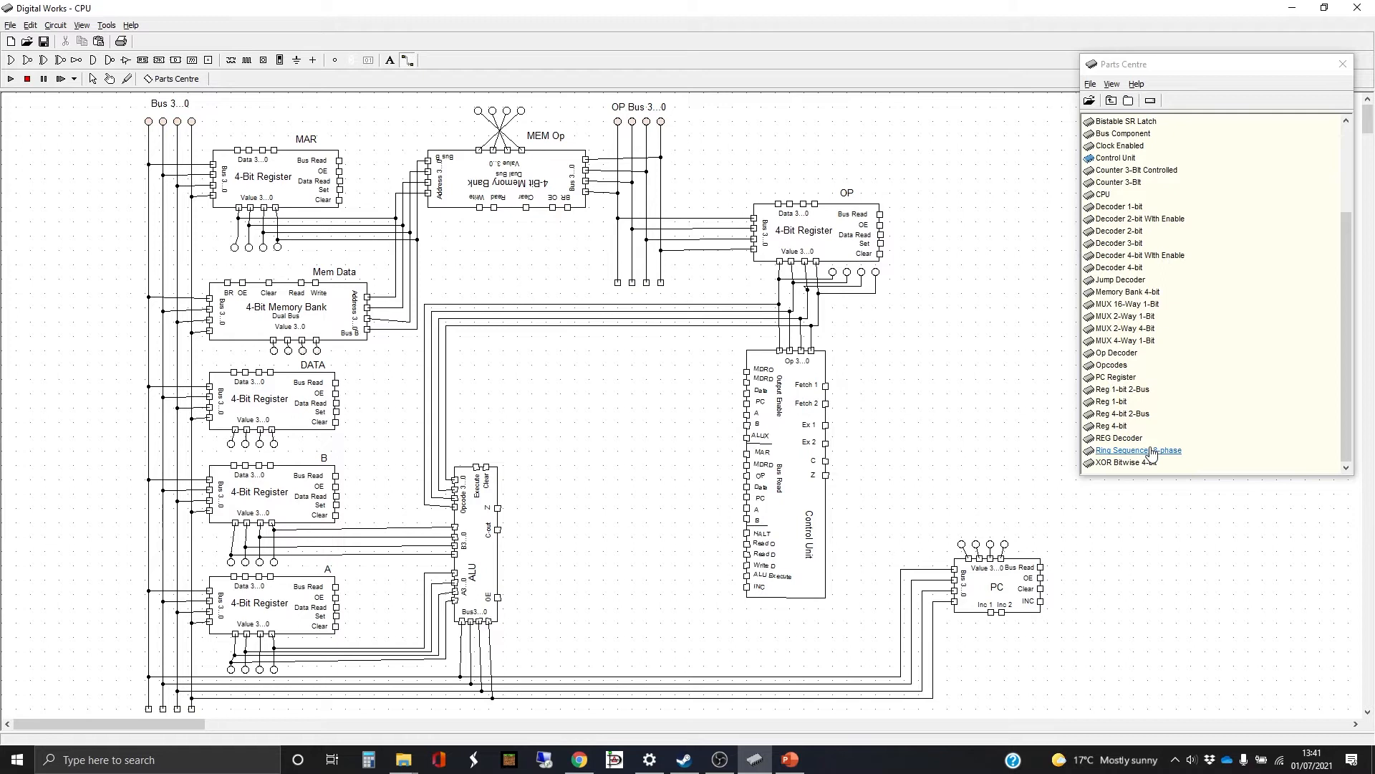
drag(1151, 453, 819, 640)
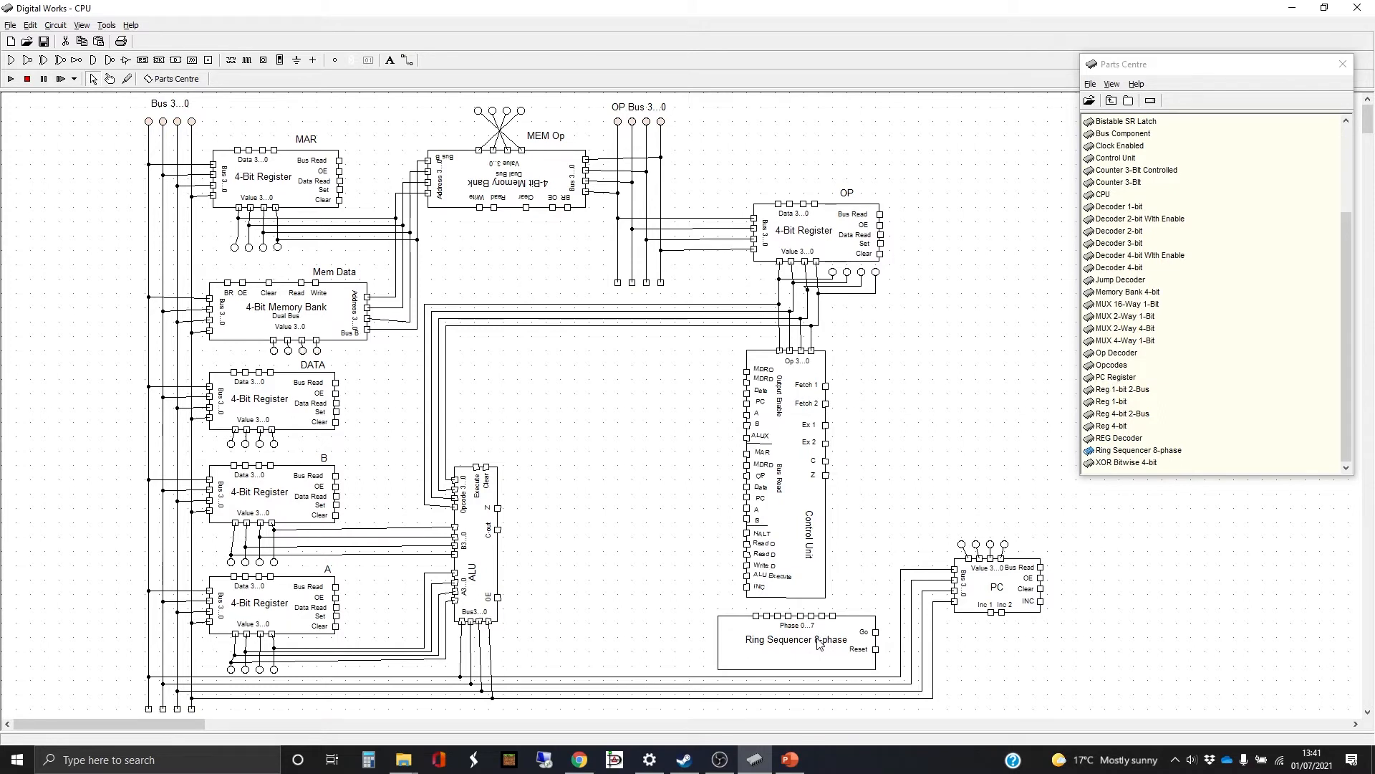
drag(819, 639, 819, 658)
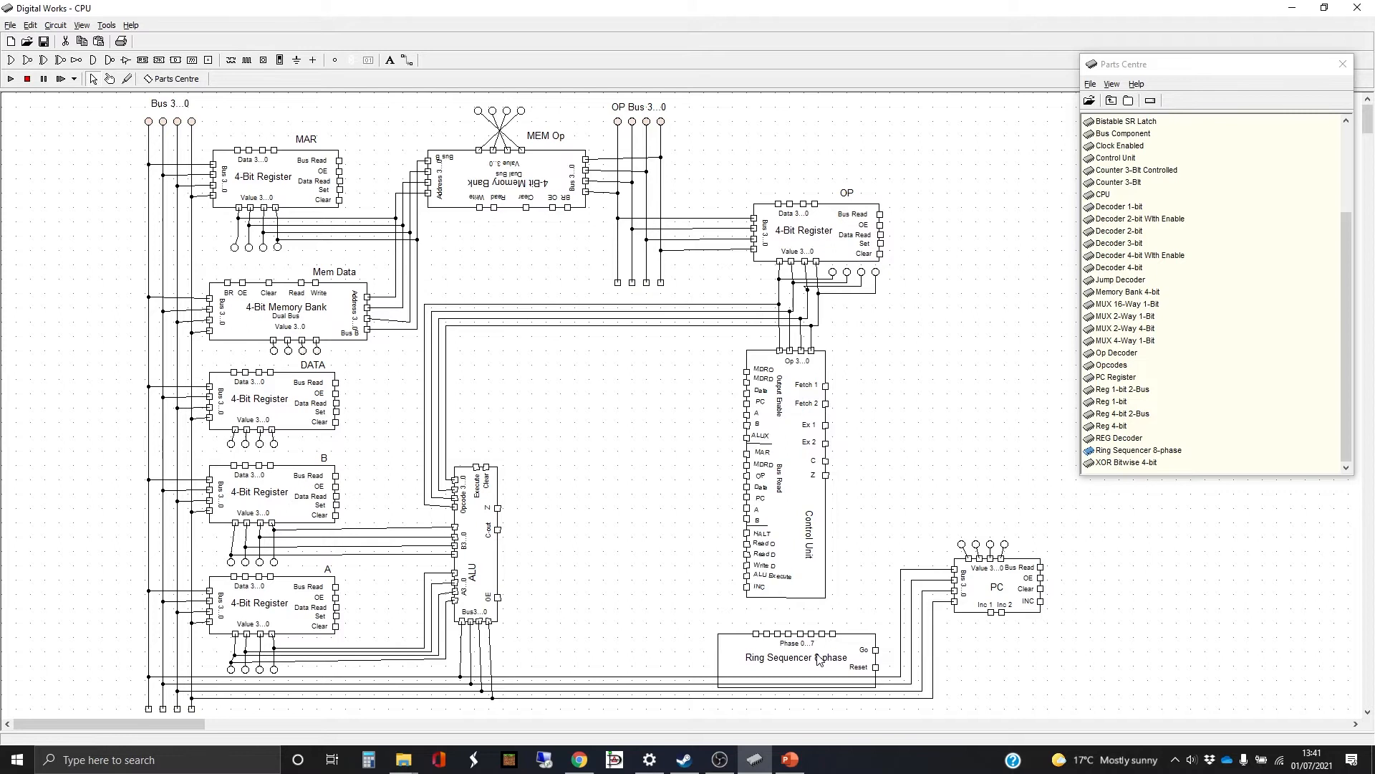
drag(819, 657, 819, 672)
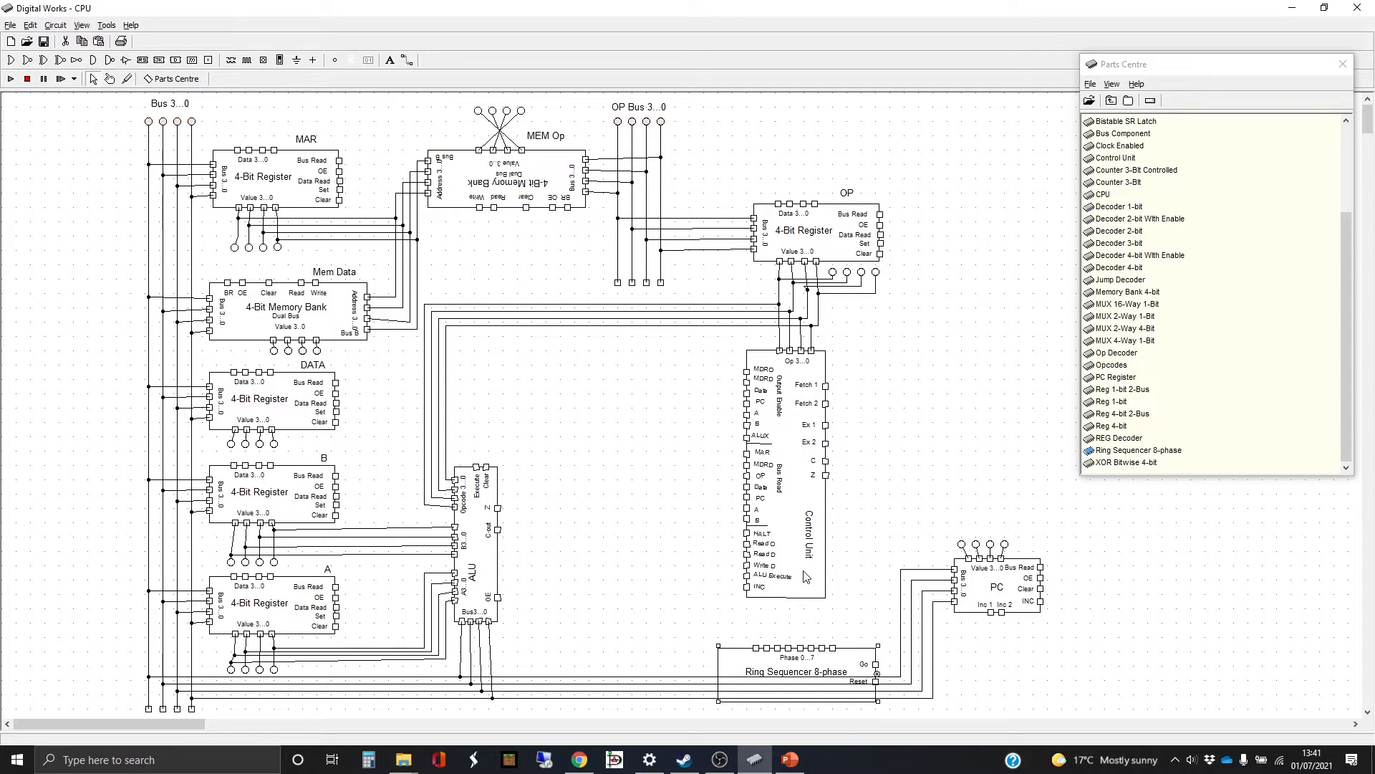
Step: Move the Control Unit up slightly, closer to the OP register's value wires
double_click(807, 573)
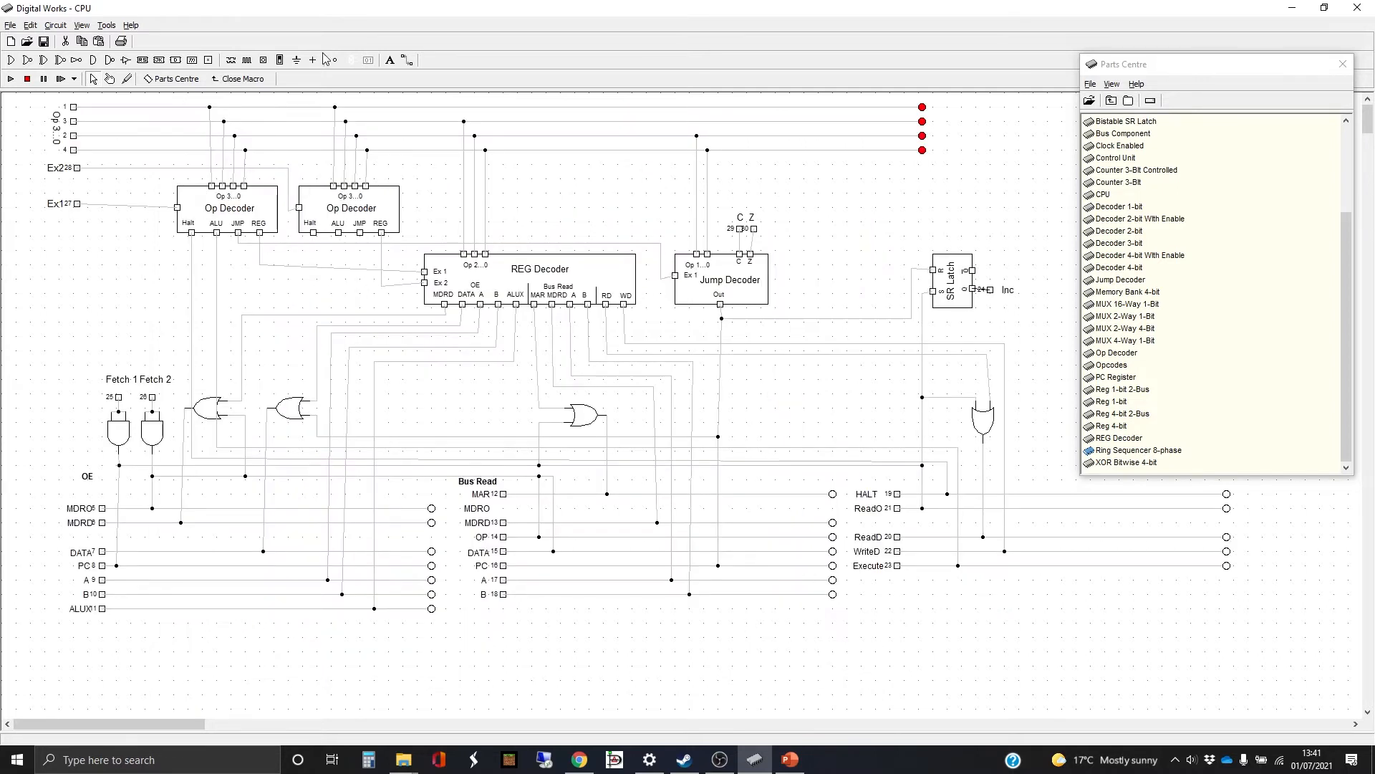
click(250, 79)
click(805, 420)
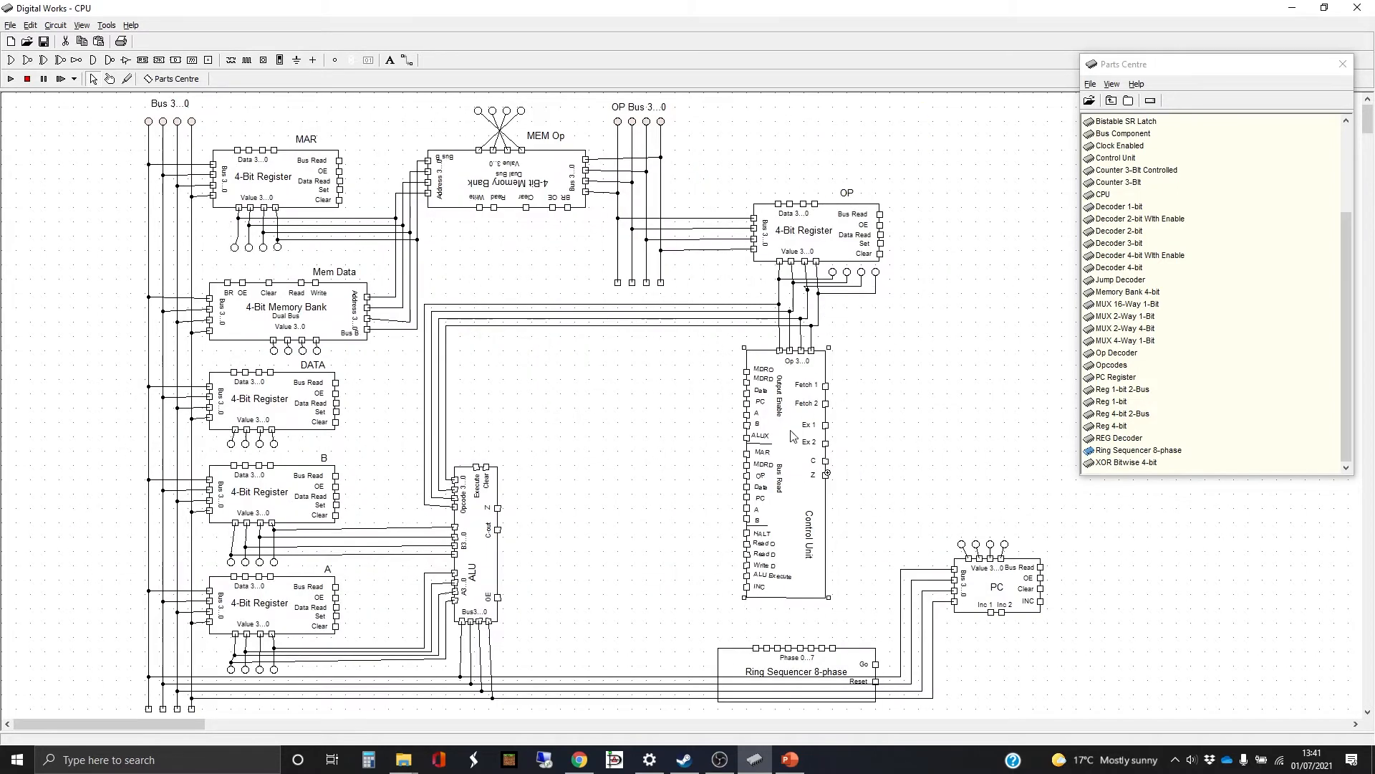
drag(802, 434, 801, 415)
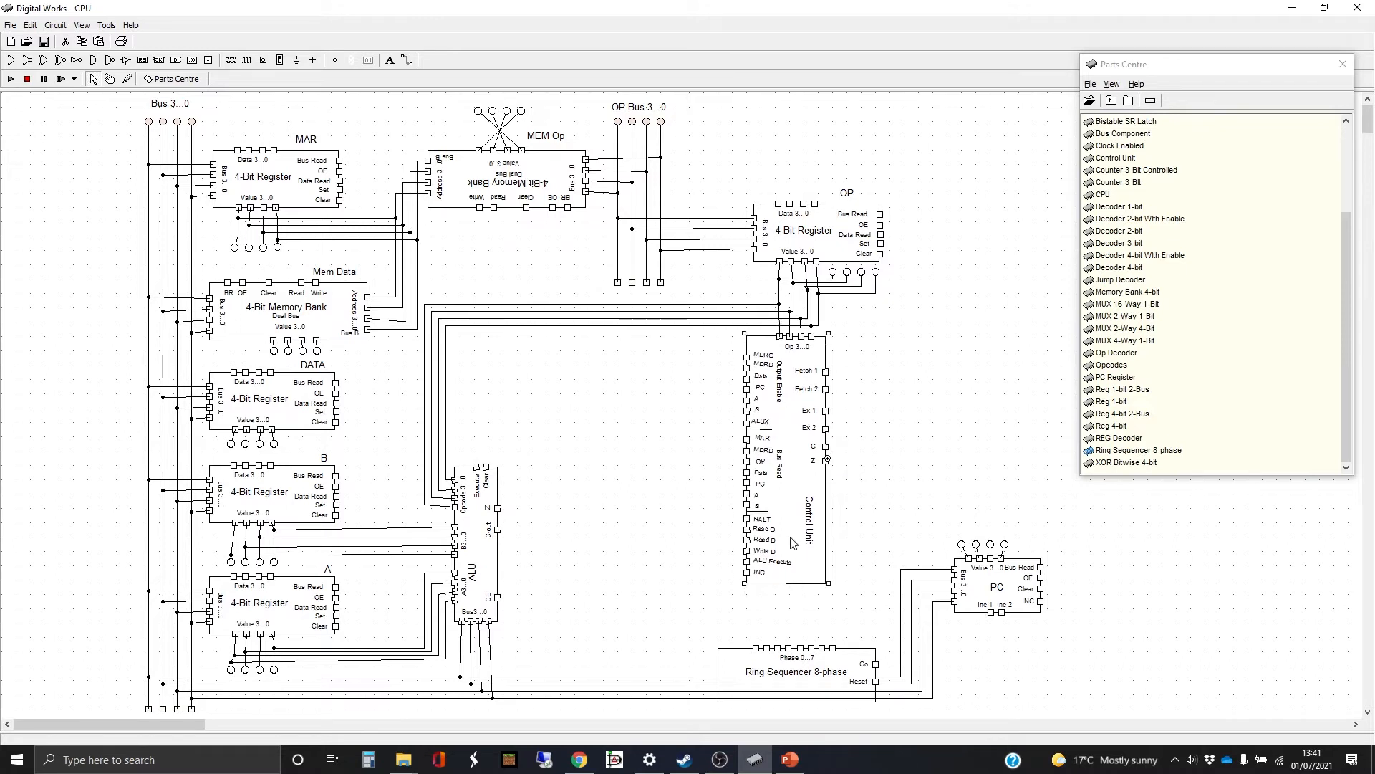
Step: Move the Ring Sequencer off the bus wires to the space directly beneath the Control Unit
click(815, 662)
drag(810, 665, 877, 664)
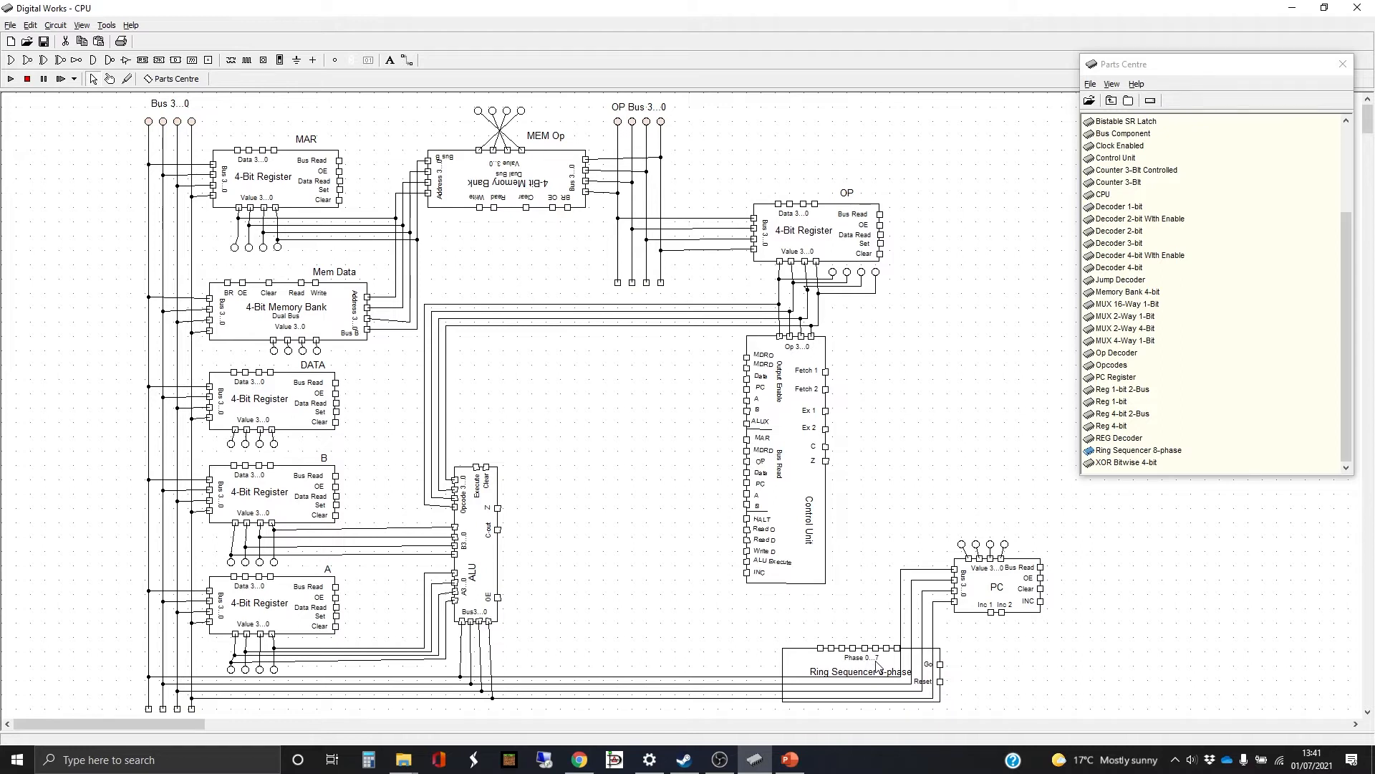
drag(877, 666, 762, 616)
Step: Move the PC register with its output LEDs to the right and shift the vertical runs of its two lower bus wires next to it
drag(844, 494, 1081, 712)
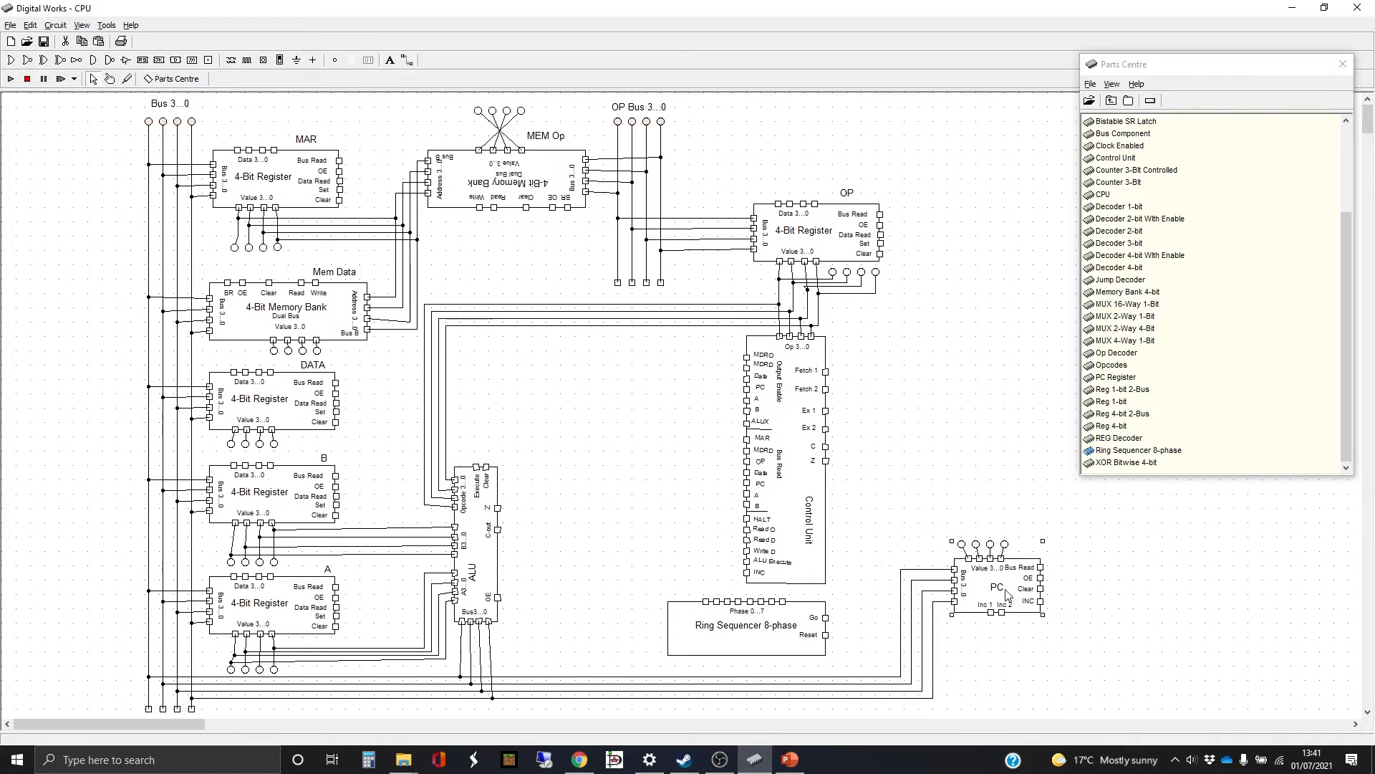
drag(1007, 596, 1129, 592)
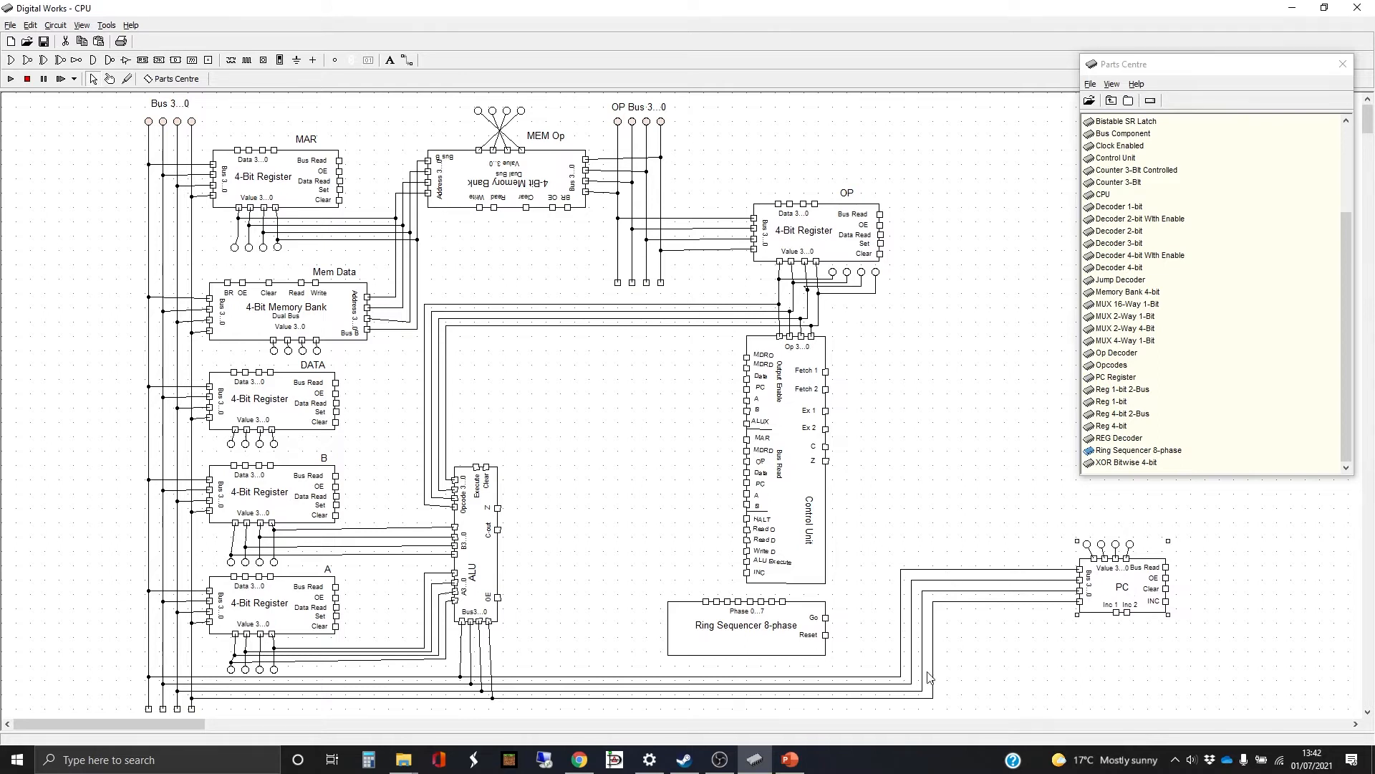
click(934, 698)
drag(934, 697, 1055, 697)
drag(933, 602, 1053, 601)
drag(928, 686, 1043, 689)
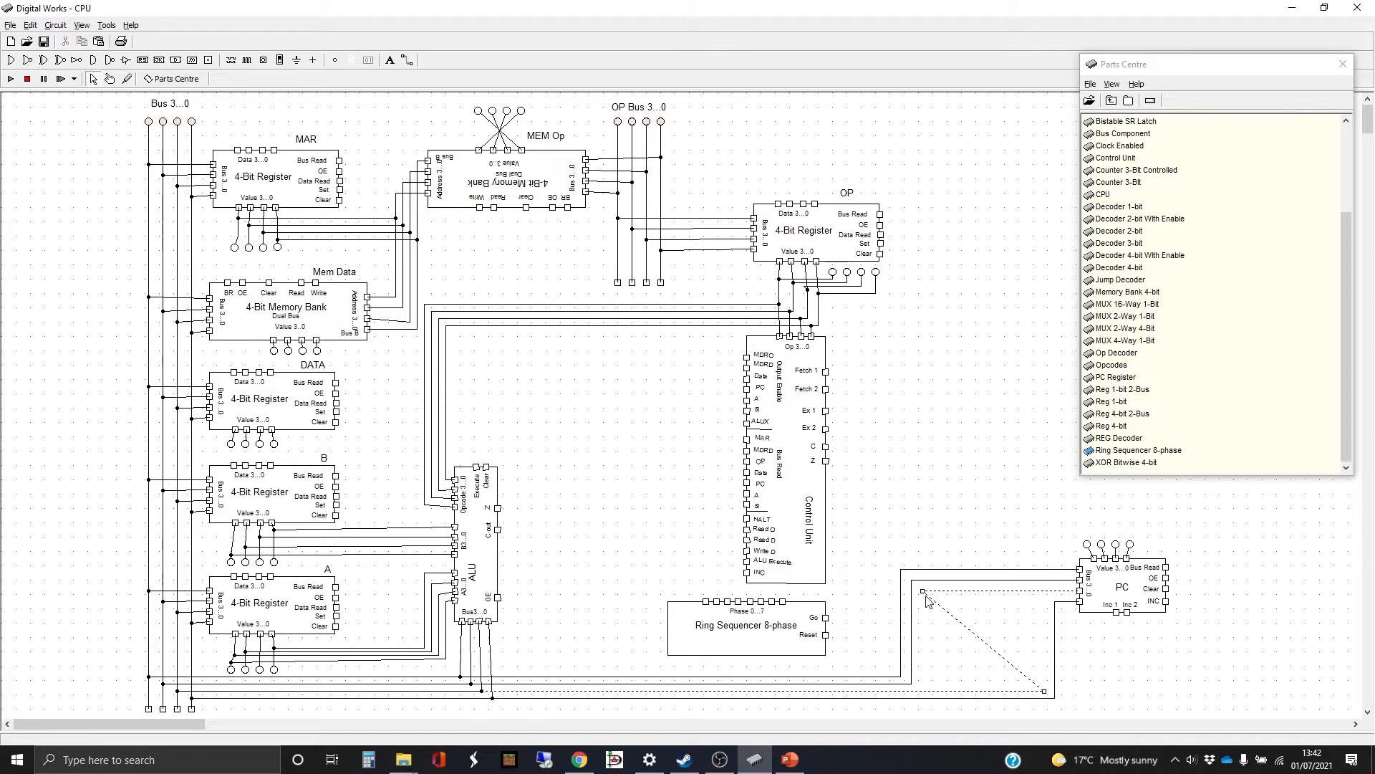
drag(922, 593, 1043, 591)
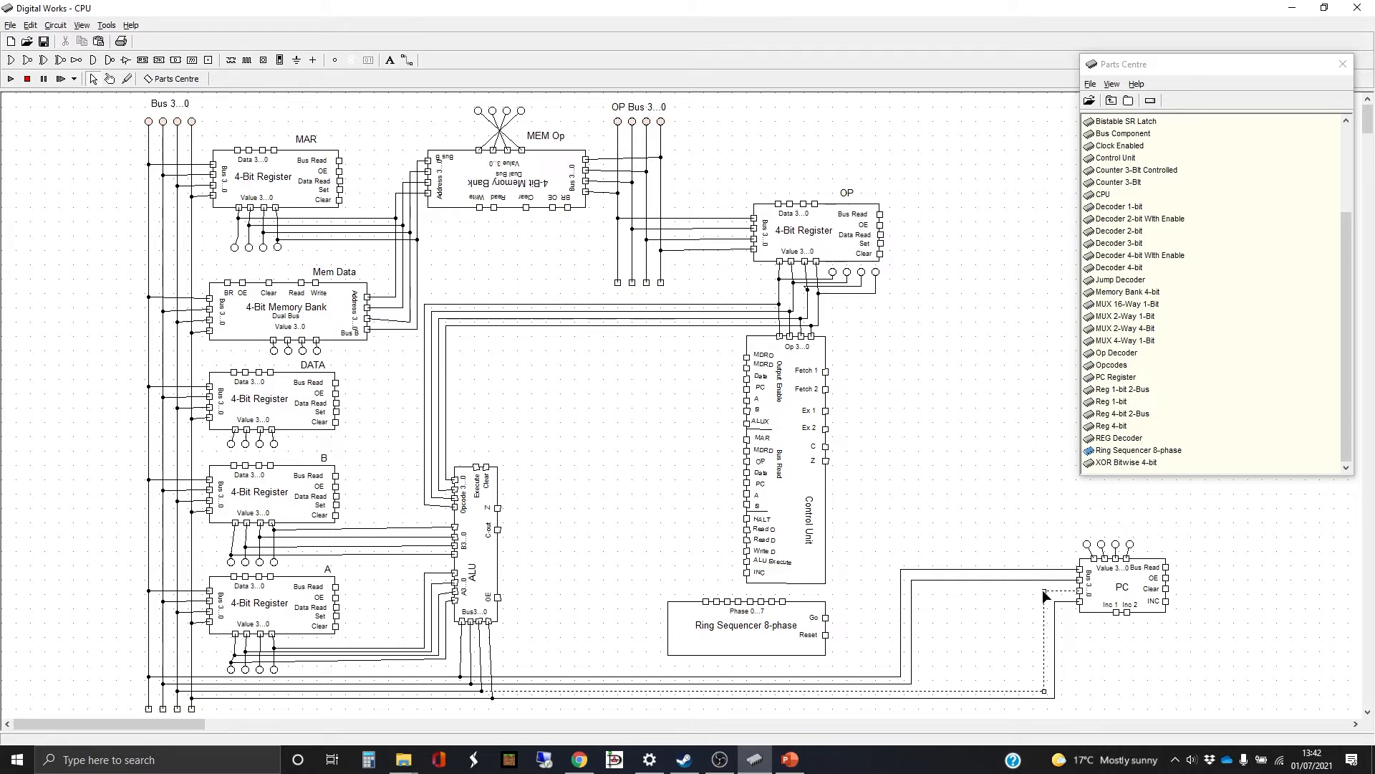
Step: Shift the vertical runs of the PC register's two upper bus wires to the right, parallel to the other two
click(910, 685)
drag(910, 686, 1031, 684)
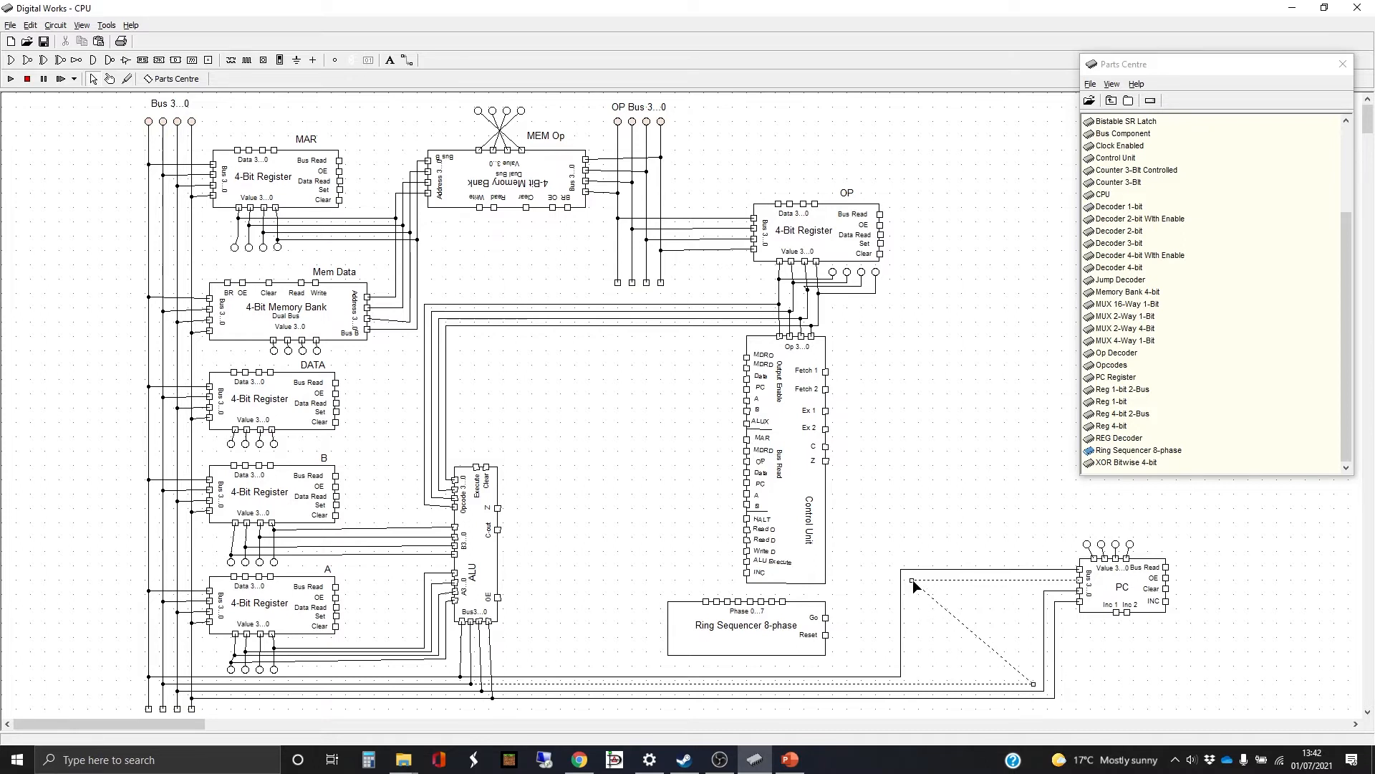
drag(913, 579, 1017, 579)
click(898, 675)
drag(900, 676, 1022, 675)
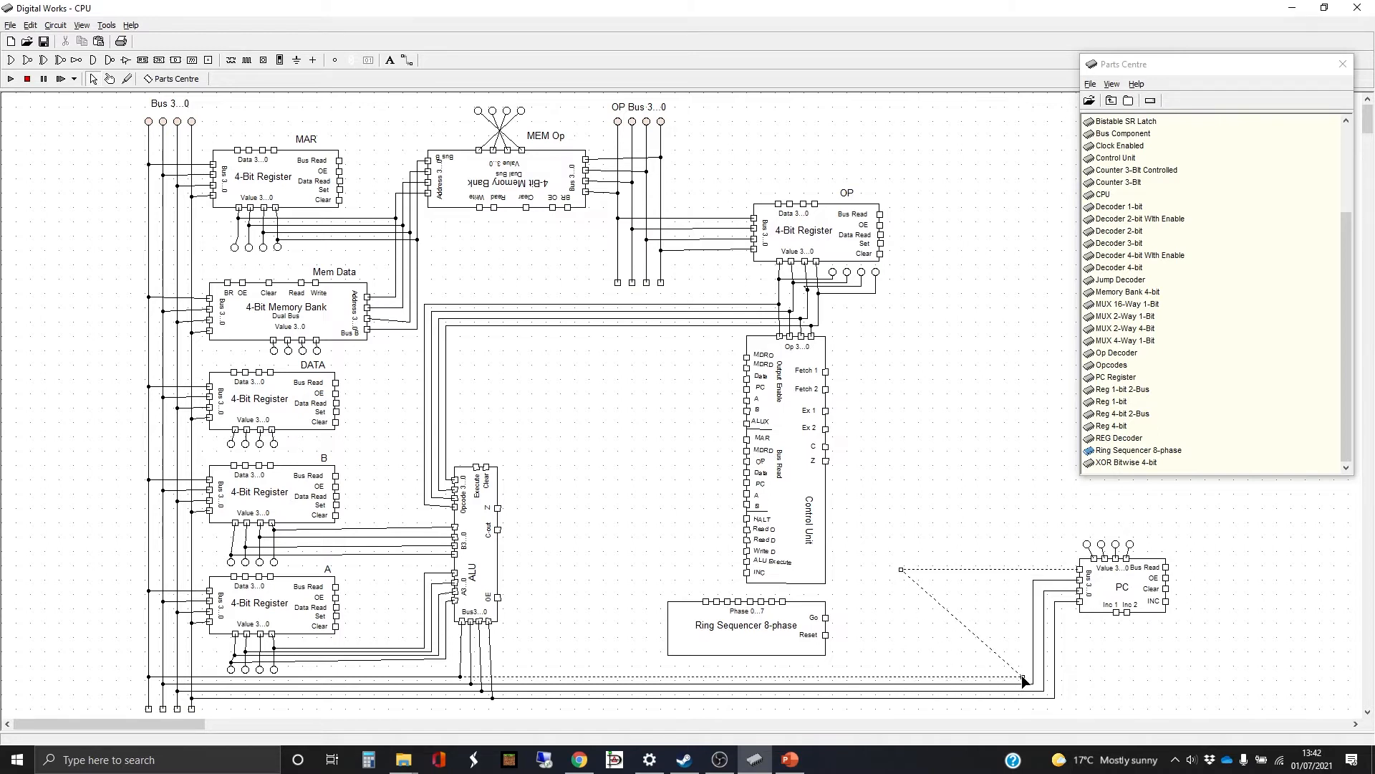
drag(900, 568, 1021, 566)
Step: Move the Ring Sequencer to the open space between the Control Unit and the PC register's bus wires
click(816, 633)
drag(772, 636, 922, 651)
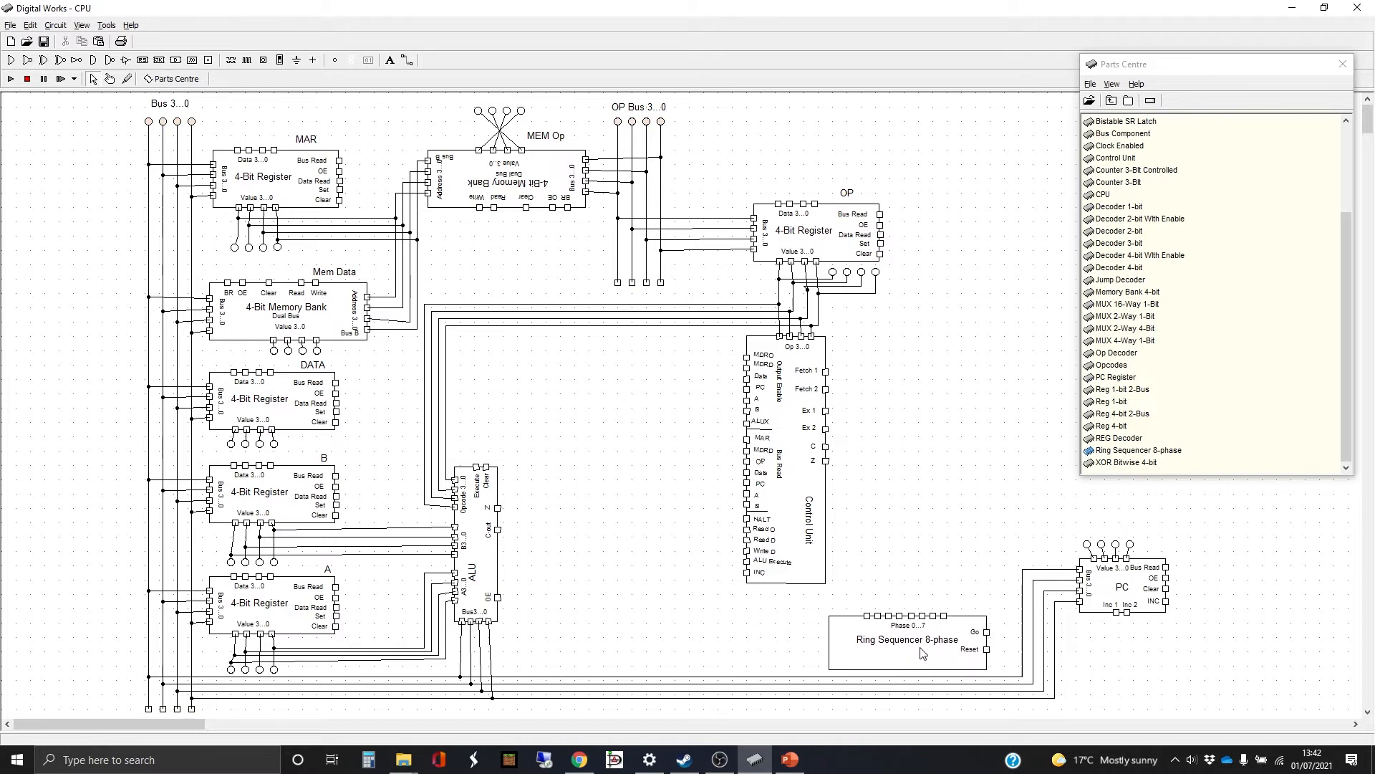
drag(922, 651, 927, 652)
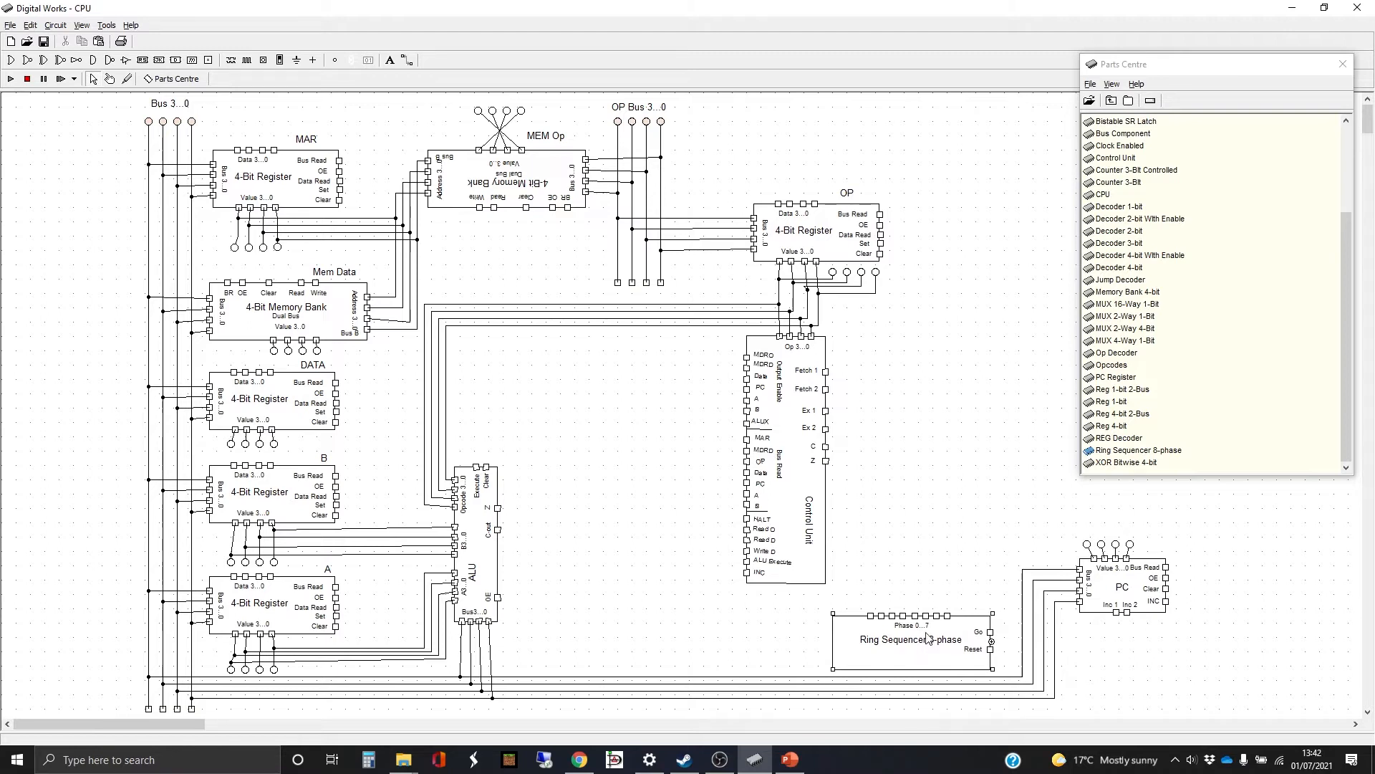
Step: Wire four consecutive Ring Sequencer phase pins, starting with the second, to the Control Unit's Fetch 1, Fetch 2, Ex 1 and Ex 2
click(409, 60)
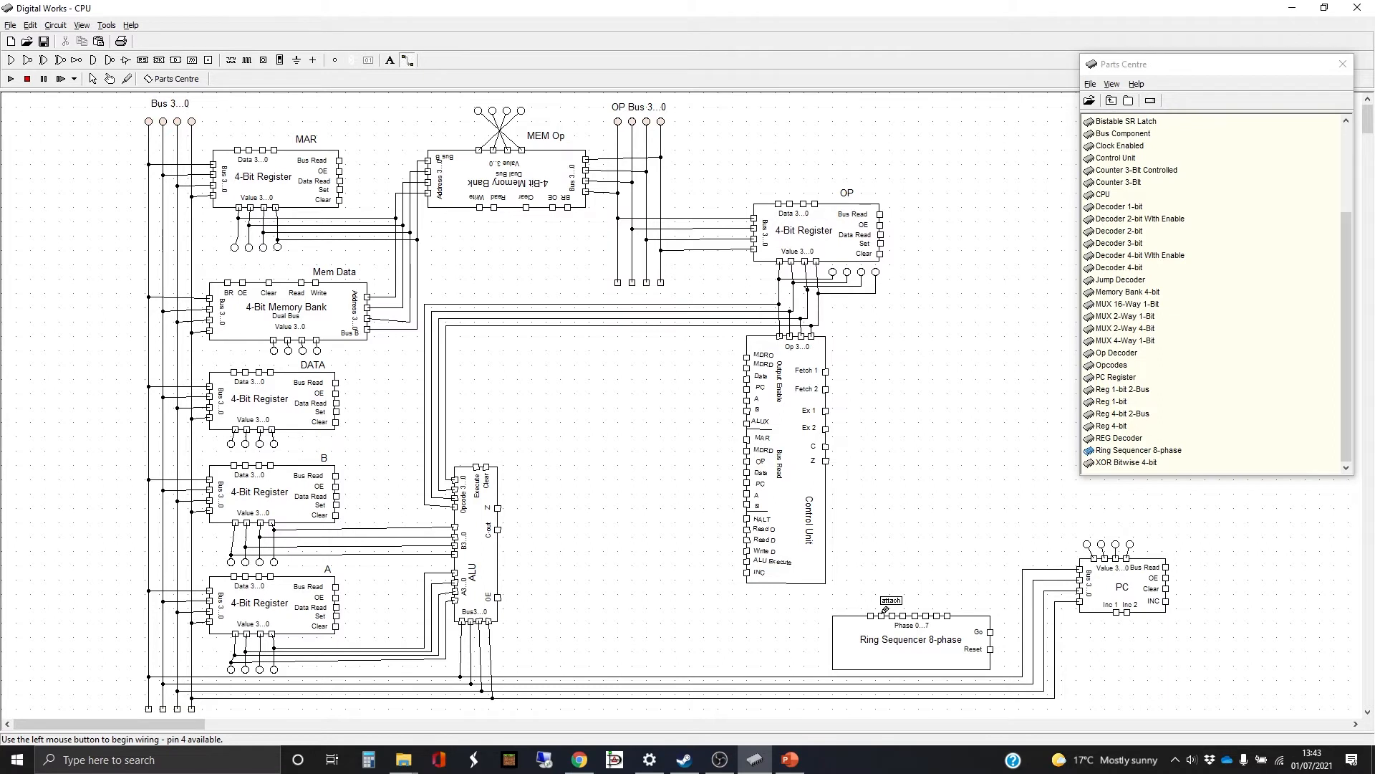
mouse_move(885, 609)
mouse_down()
mouse_move(887, 377)
mouse_move(872, 364)
mouse_move(884, 365)
mouse_move(826, 371)
mouse_up()
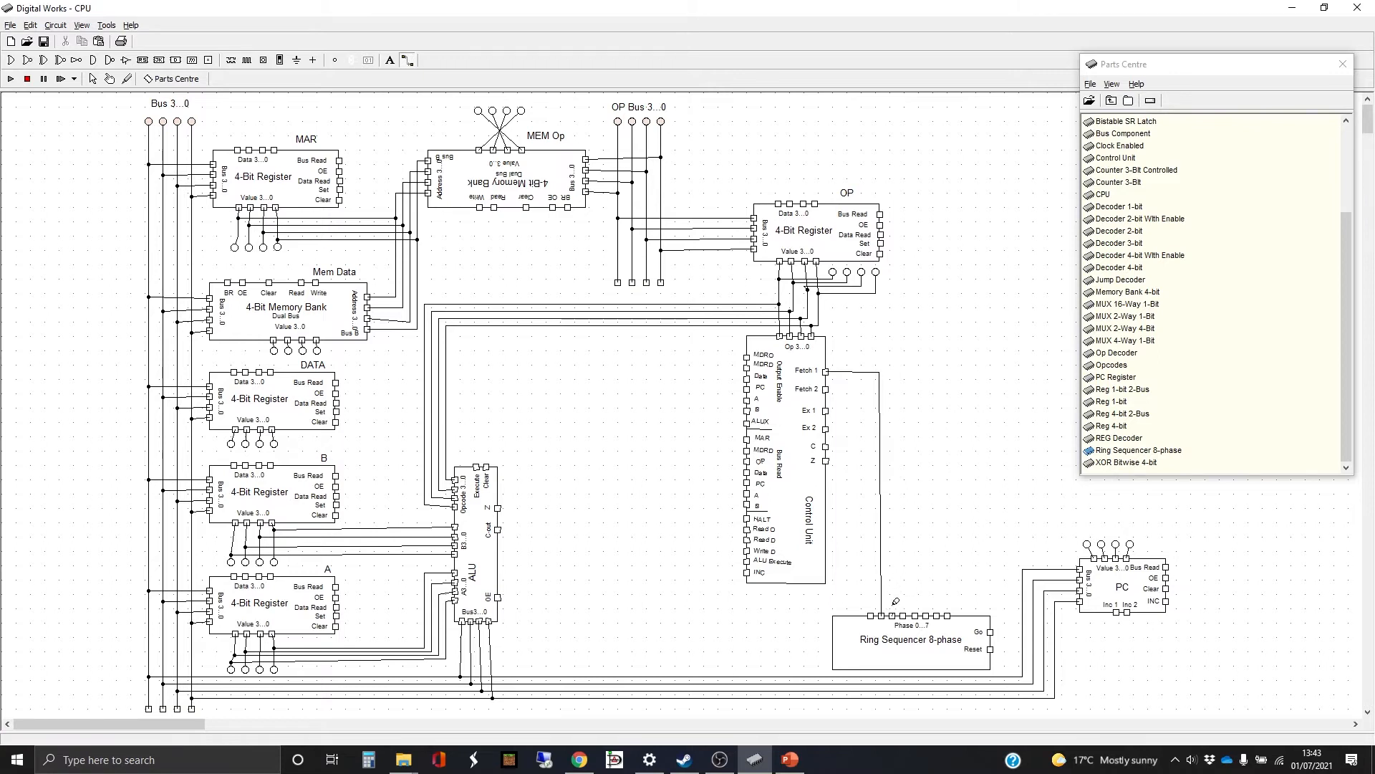
drag(892, 614, 829, 385)
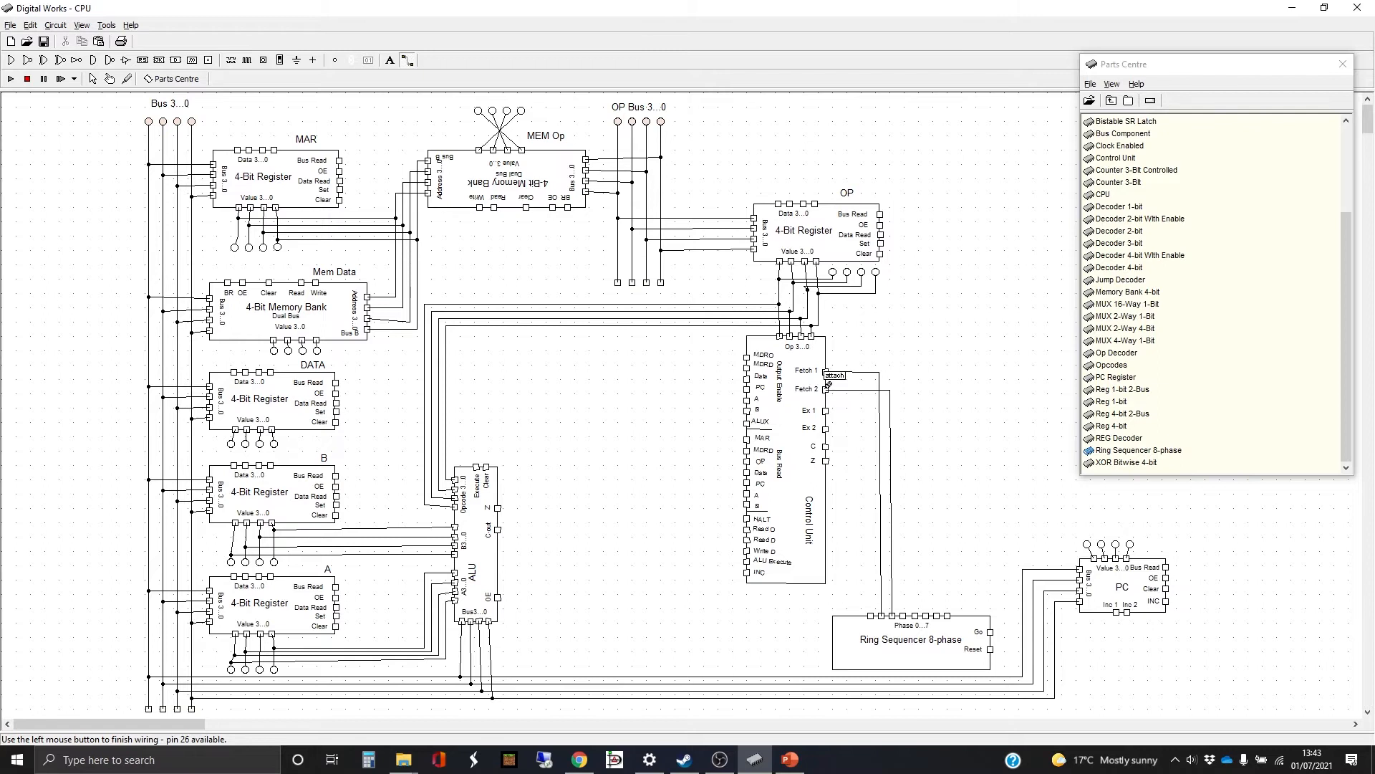
click(829, 385)
click(902, 615)
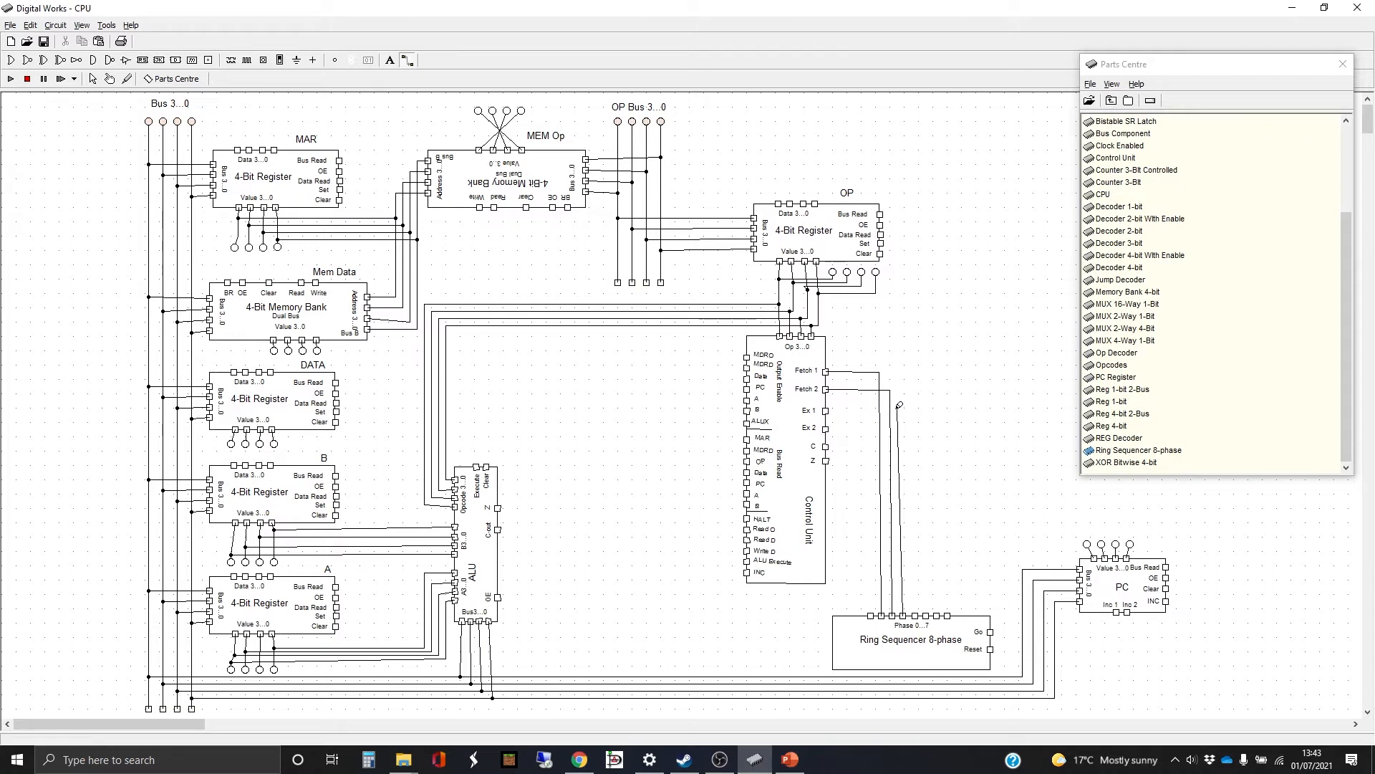
click(827, 410)
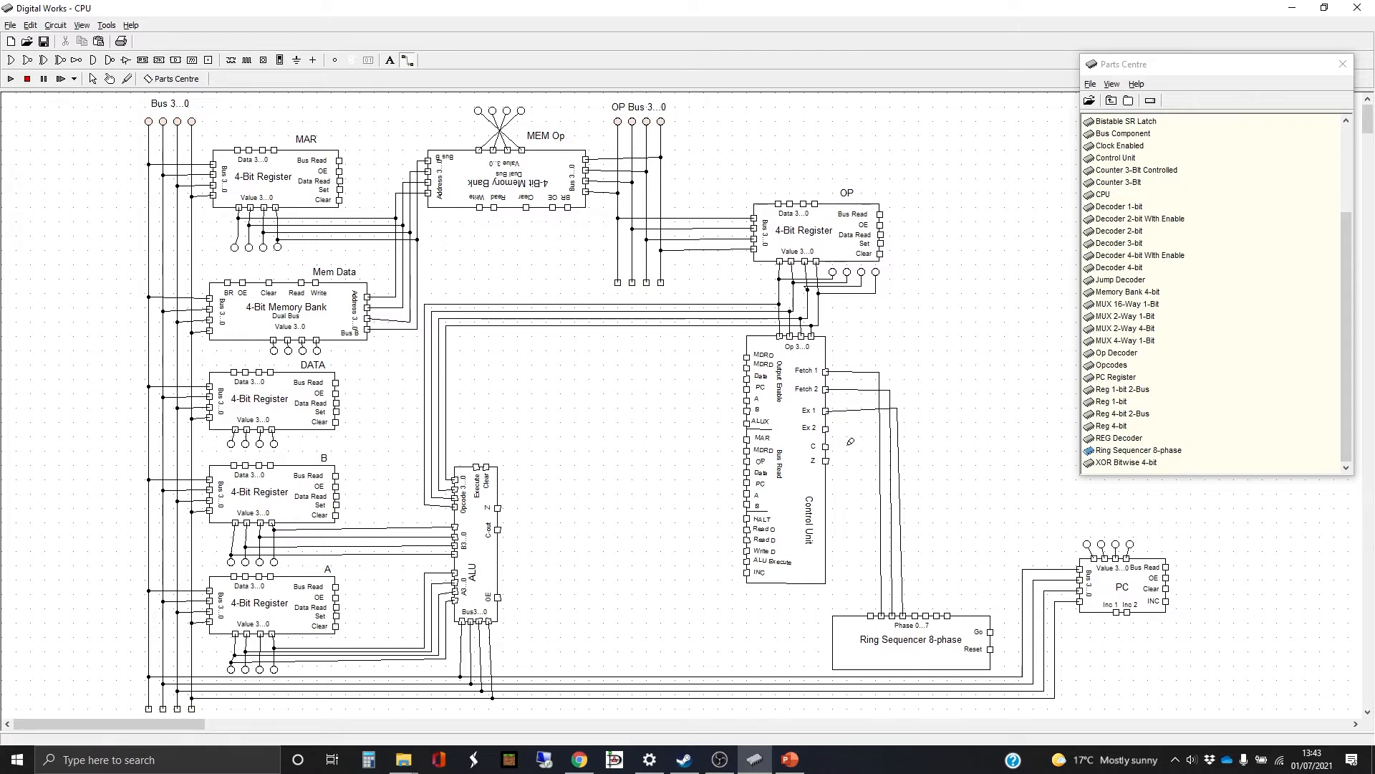
click(915, 616)
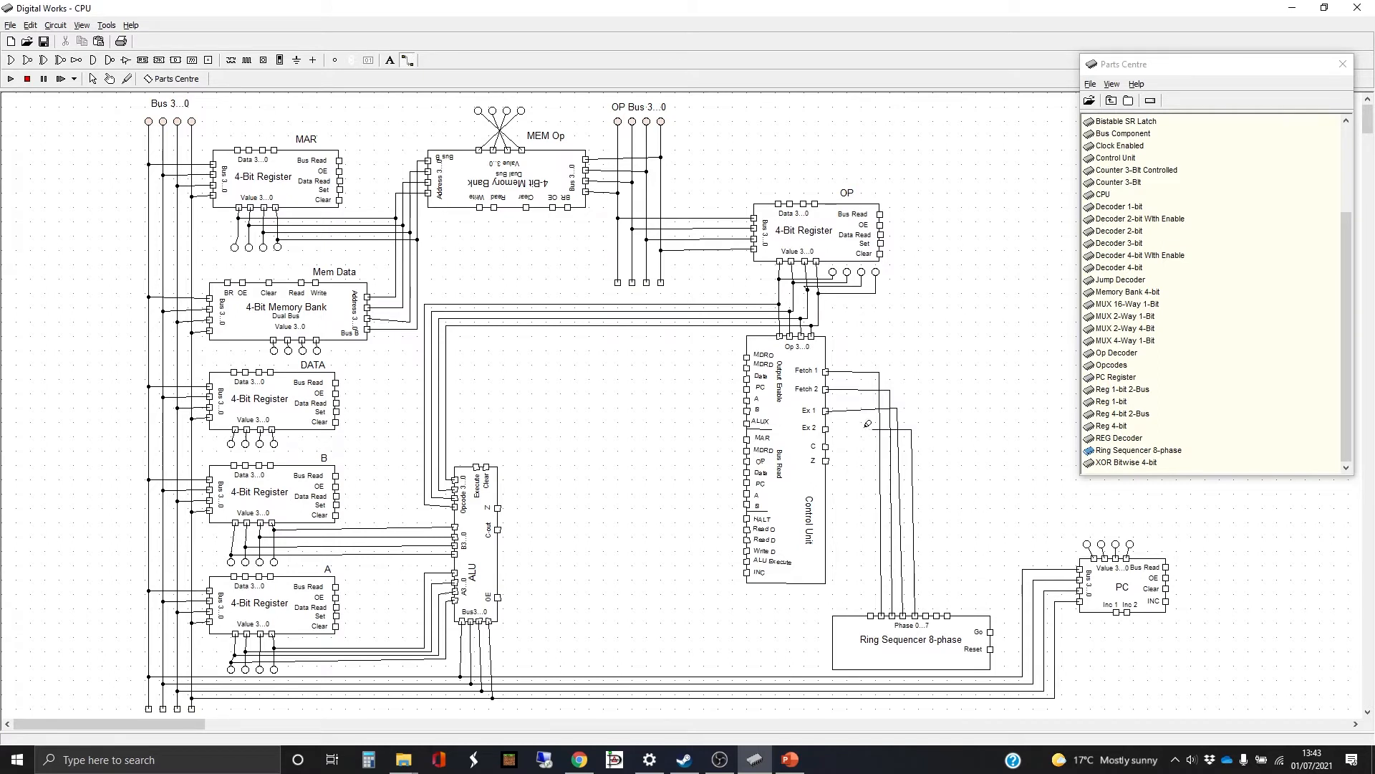
click(828, 428)
Step: Move the PC register together with its four output LEDs slightly upward
click(93, 79)
drag(1062, 520, 1179, 654)
drag(1137, 597, 1137, 560)
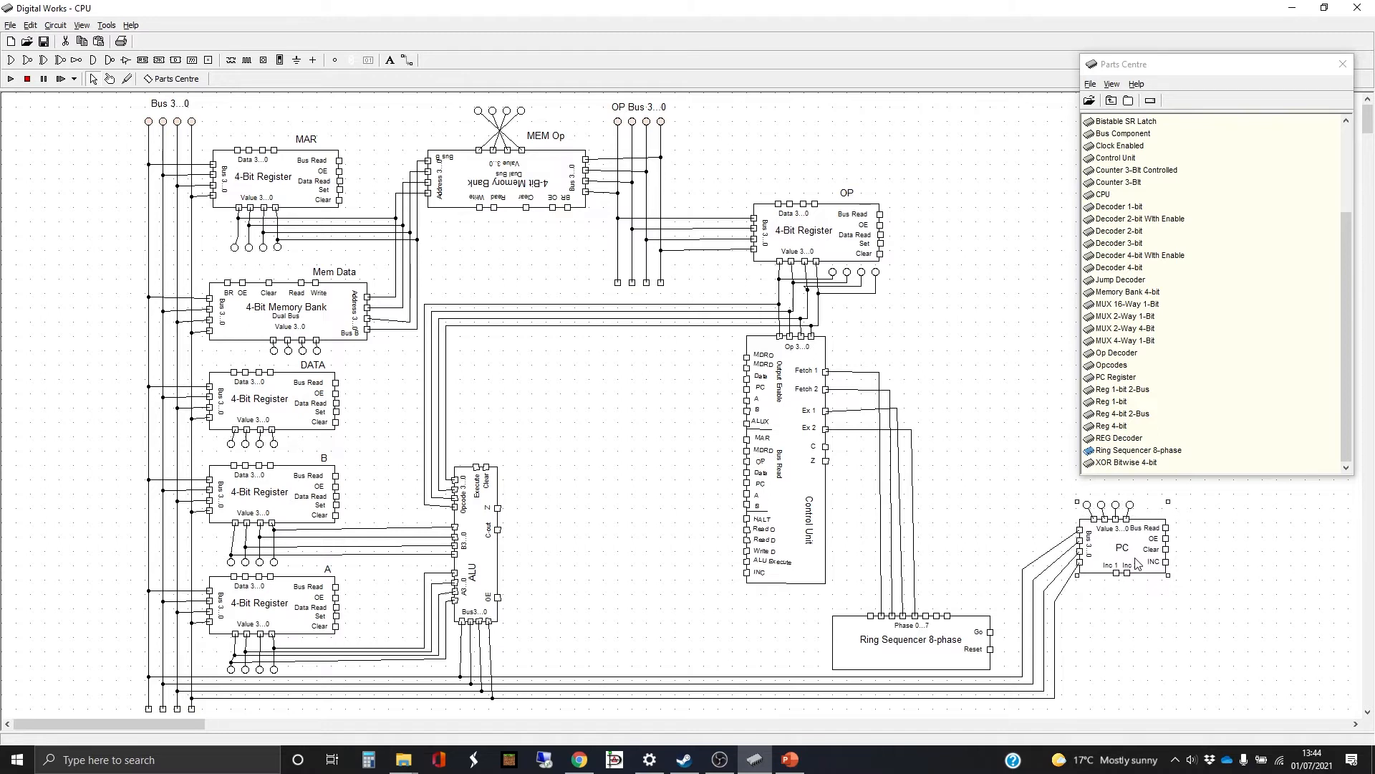
Step: Straighten the four bus wires into the PC register by raising their corners level with its bus pins
click(1025, 573)
click(1033, 582)
drag(1034, 578, 1031, 535)
click(1050, 589)
drag(1043, 561, 1041, 550)
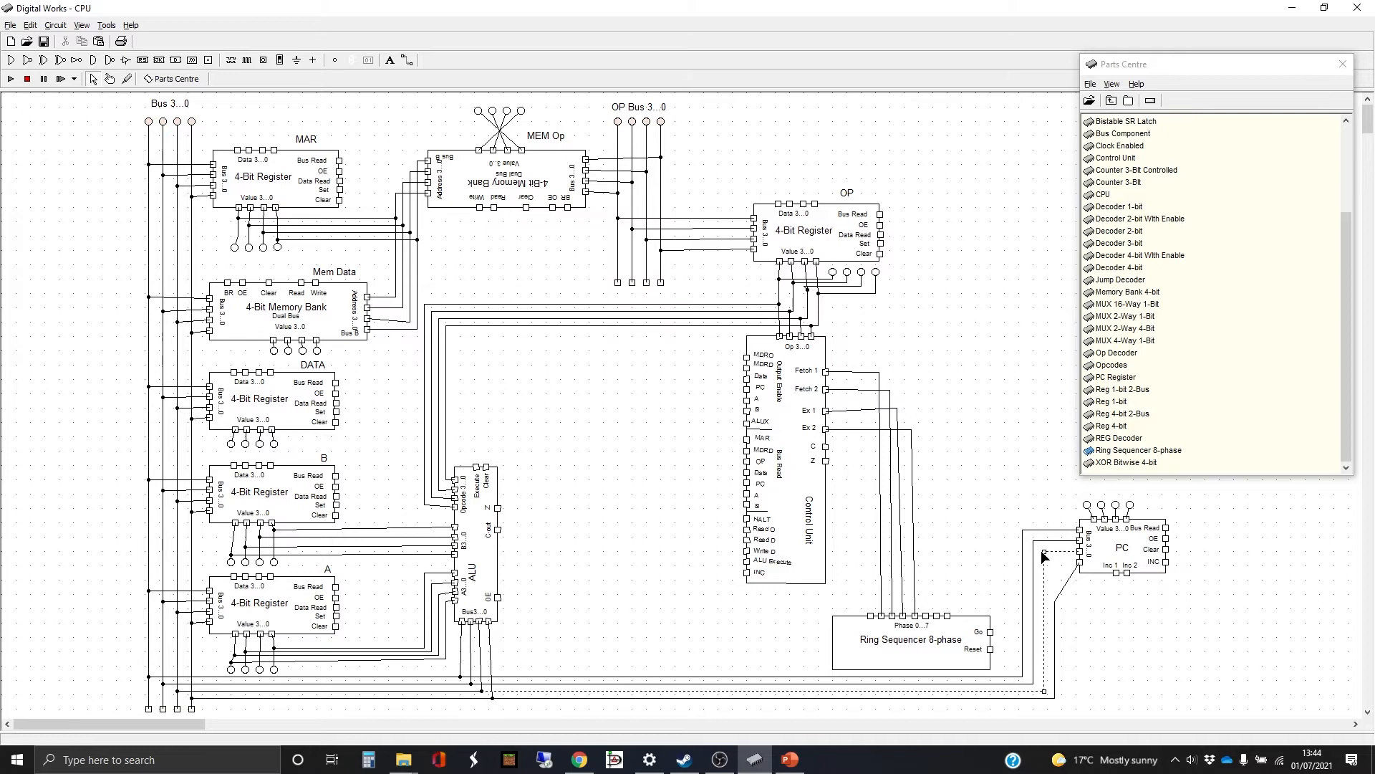
click(1054, 599)
drag(1055, 599, 1055, 565)
Step: Wire the Ring Sequencer's sixth and seventh phase pins to the PC register's Inc 1 and Inc 2 inputs
click(408, 60)
drag(927, 579, 1114, 576)
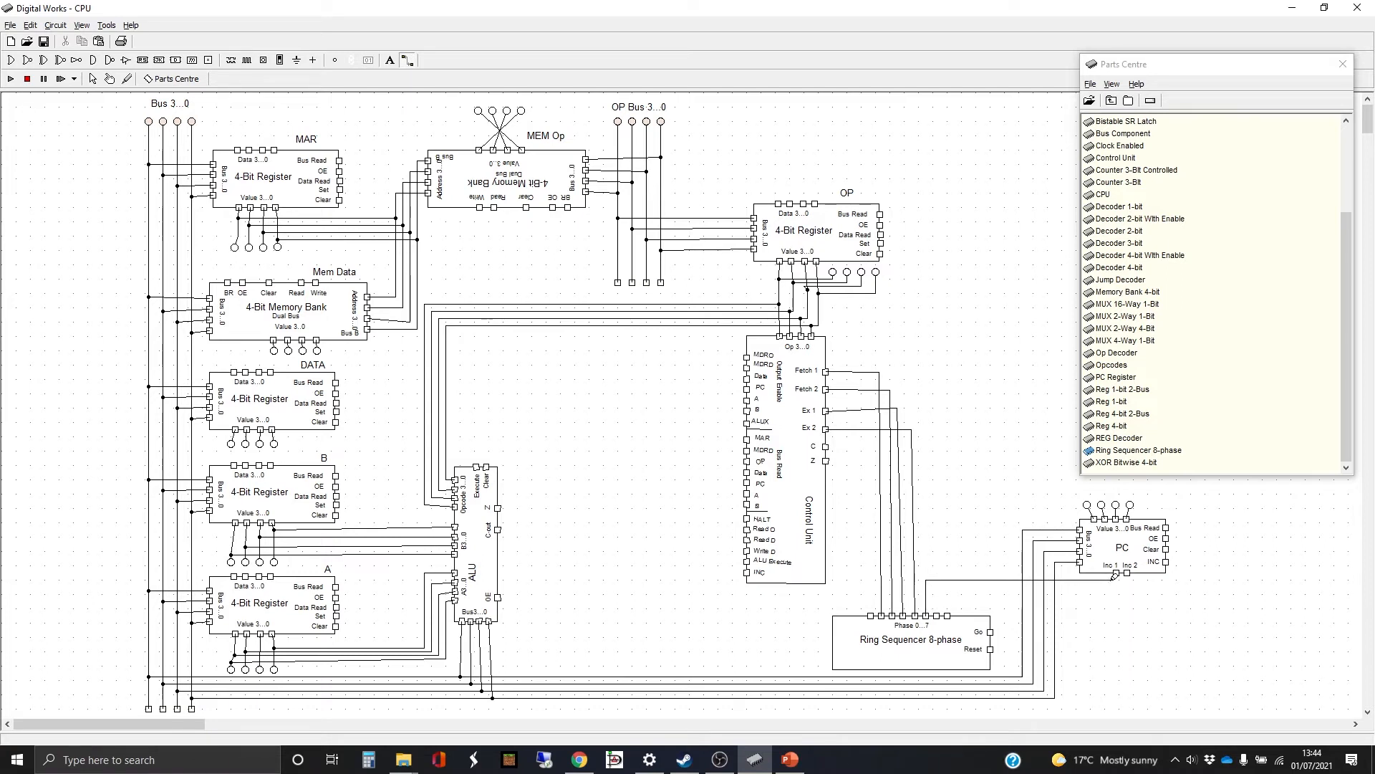
click(1115, 579)
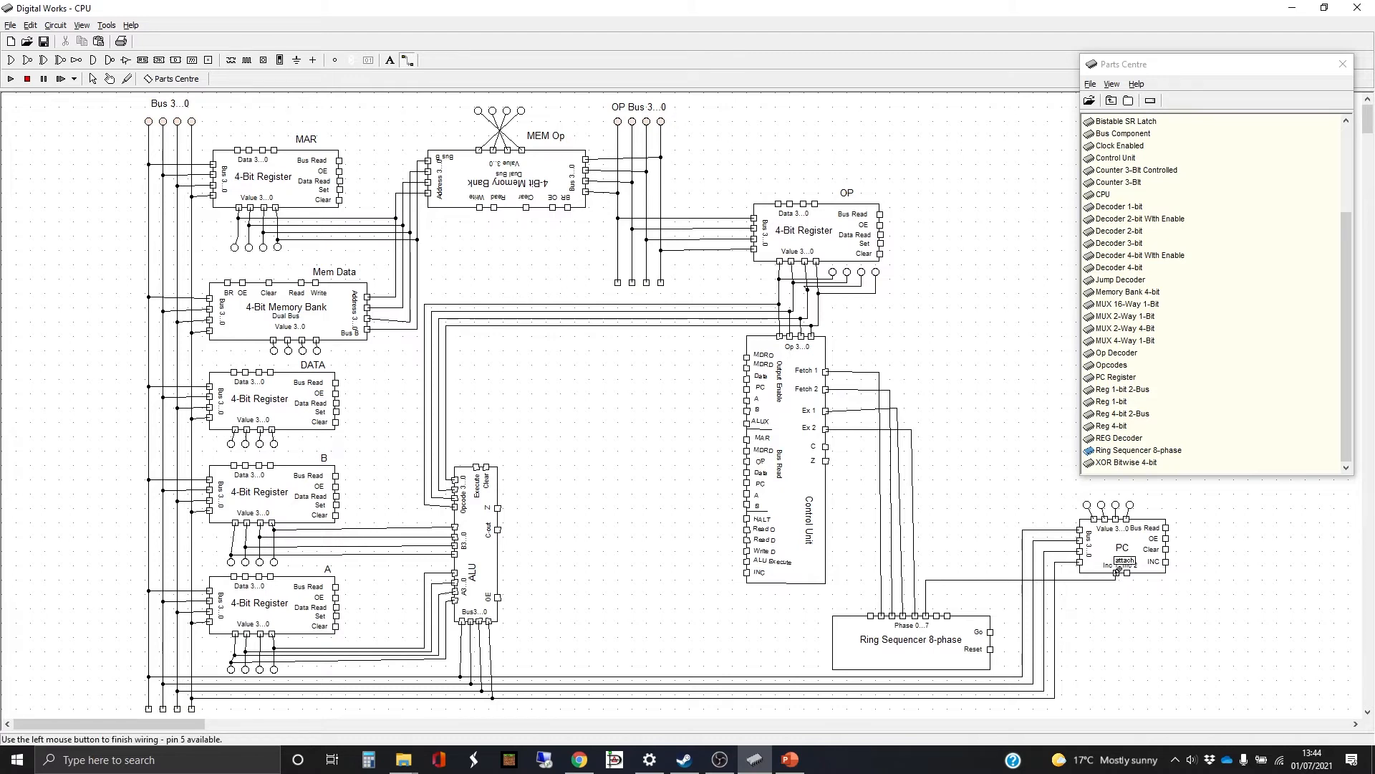
click(1117, 570)
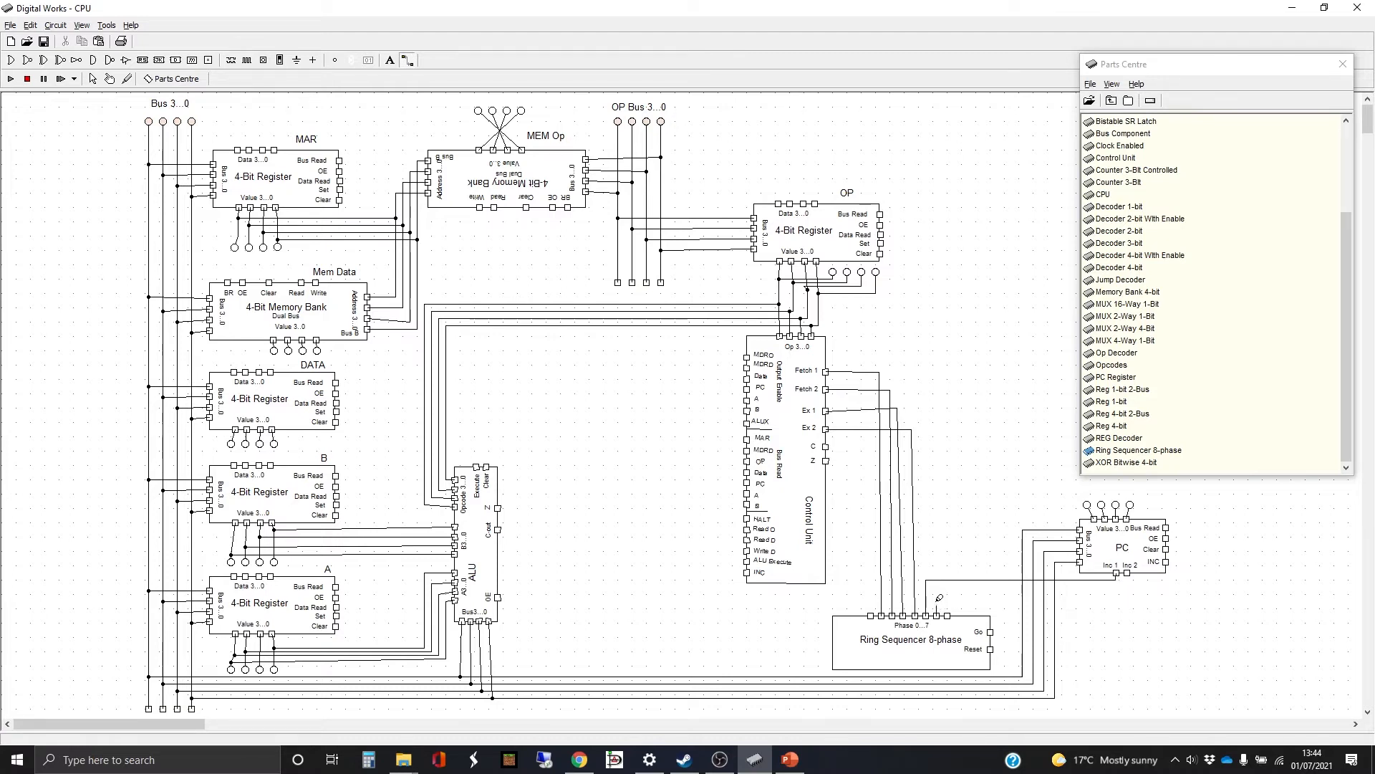
click(937, 589)
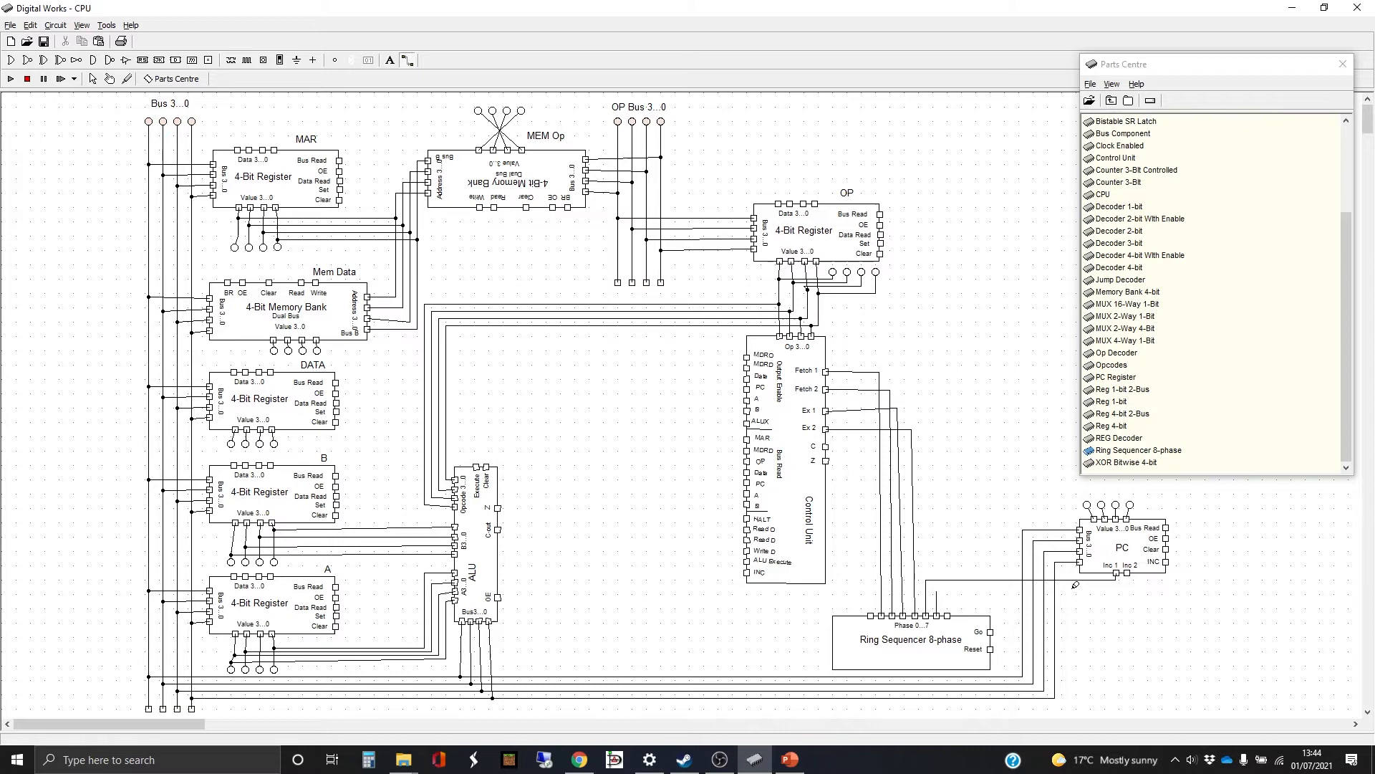
click(1127, 573)
Step: Place a row of output LEDs just above the Ring Sequencer's phase pins
click(887, 595)
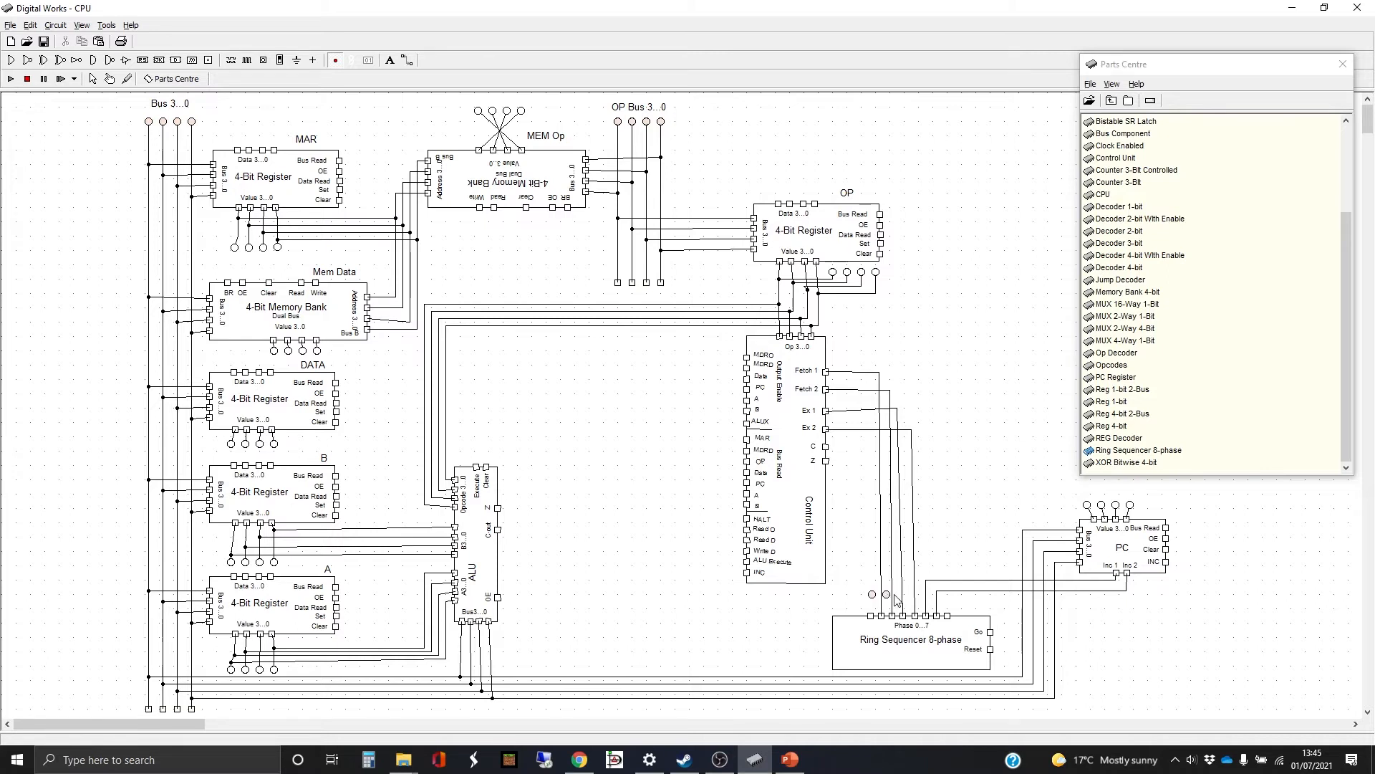
click(900, 595)
click(934, 595)
Step: Wire the first LED above the Ring Sequencer to the Fetch 1 phase wire
click(409, 59)
drag(873, 593, 882, 580)
click(882, 579)
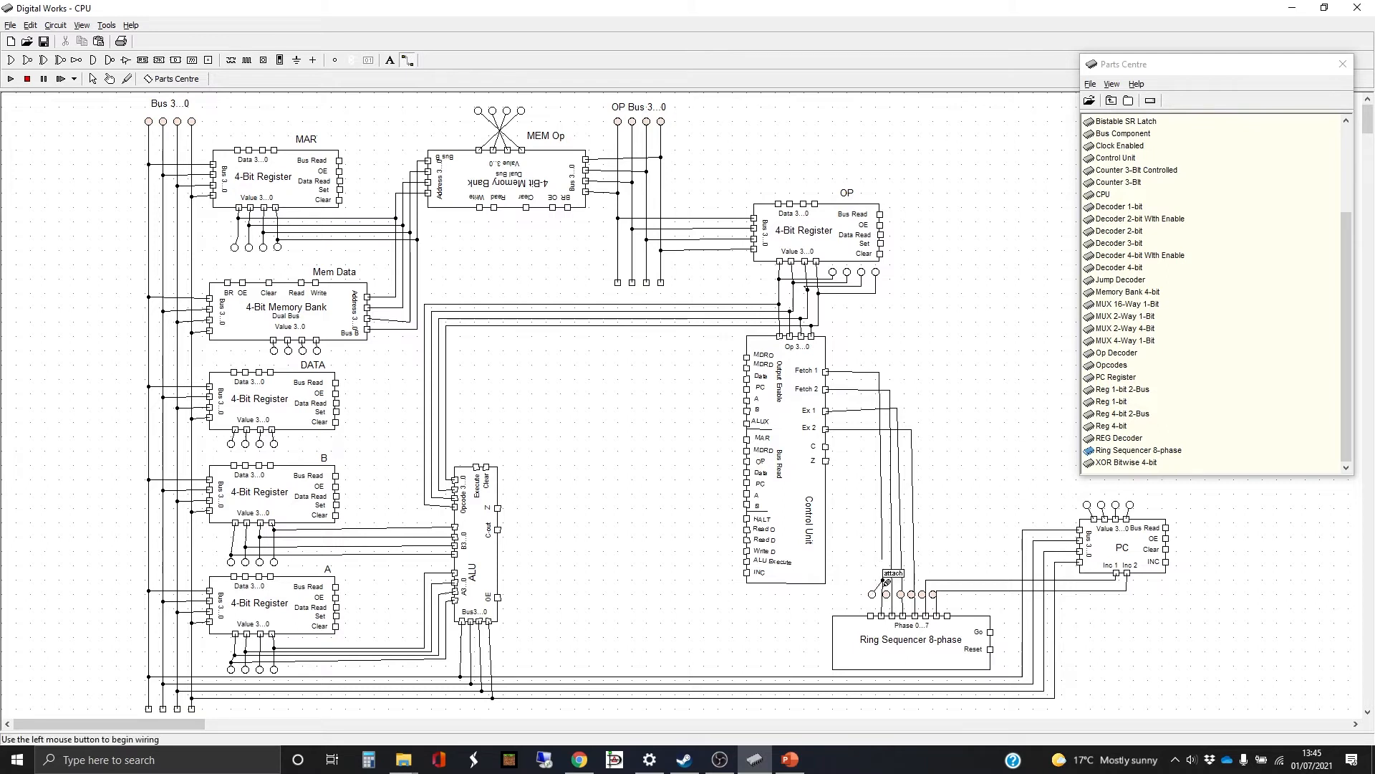
drag(886, 592, 889, 585)
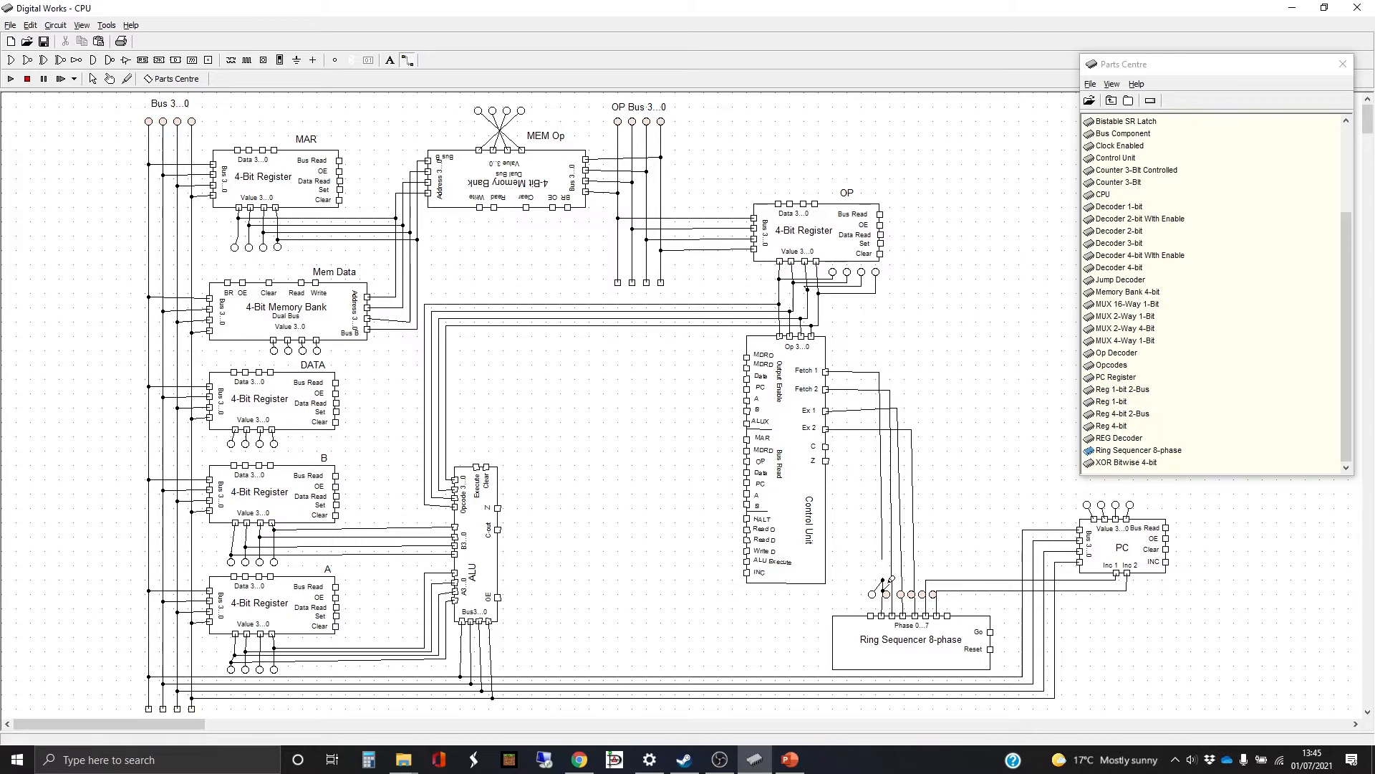
right_click(848, 612)
click(874, 657)
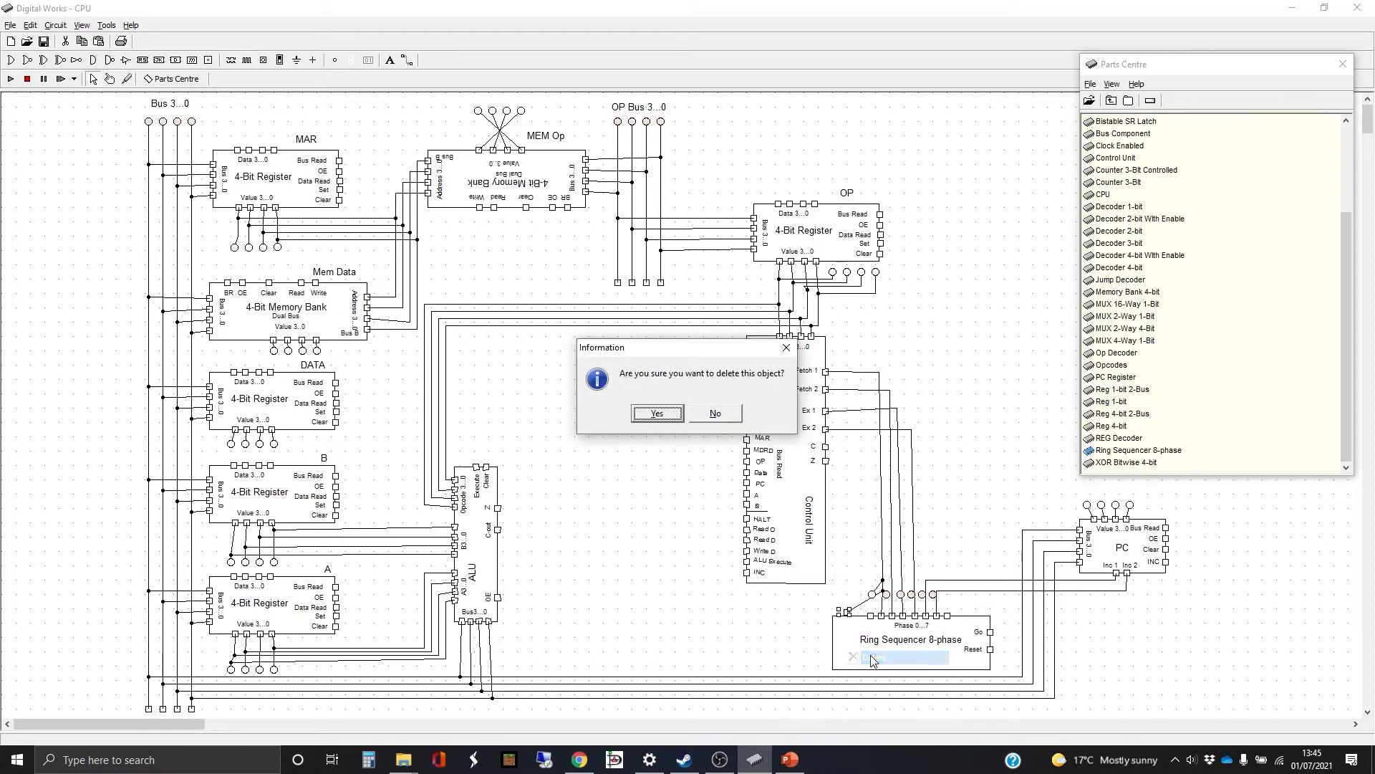
click(644, 413)
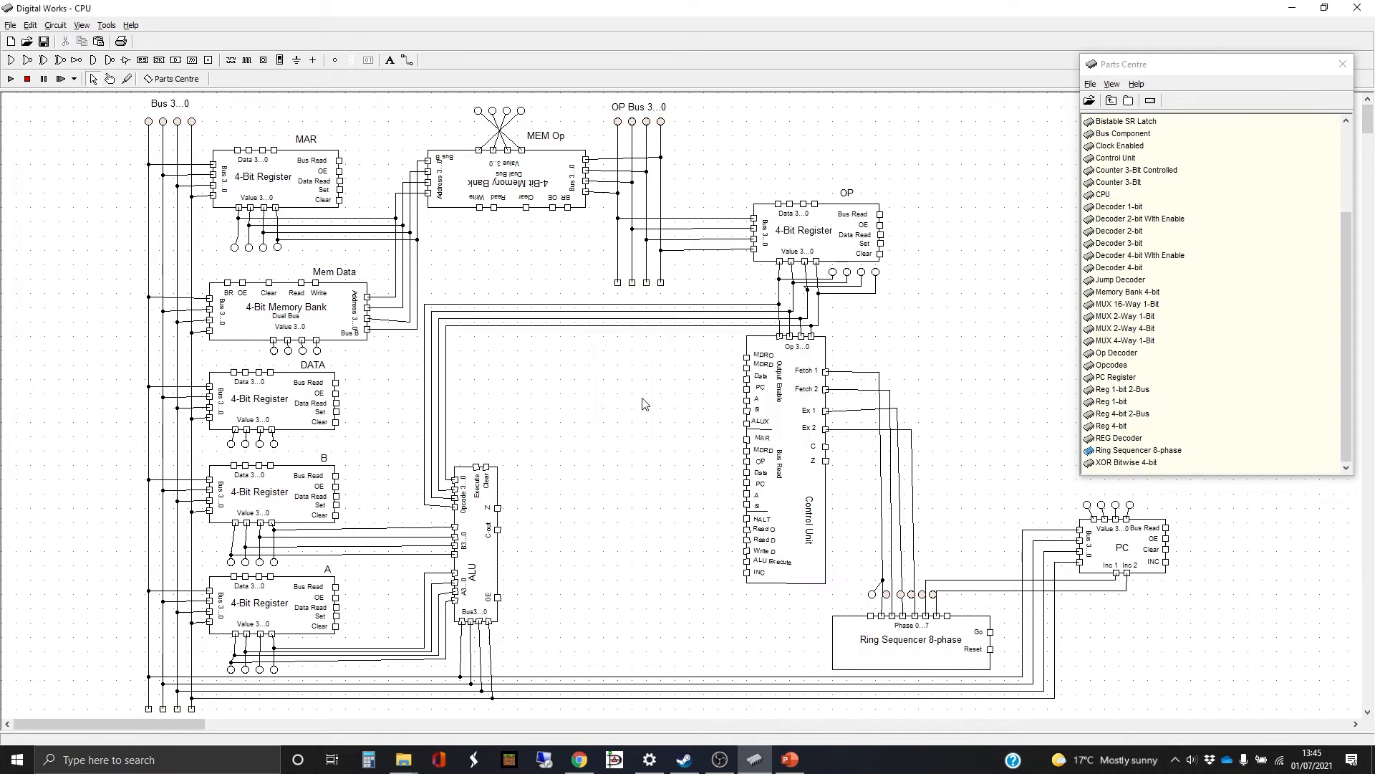
Step: Wire the remaining LEDs above the Ring Sequencer to the Fetch 2, Ex 1, Ex 2, Inc 1 and Inc 2 phase wires
click(407, 60)
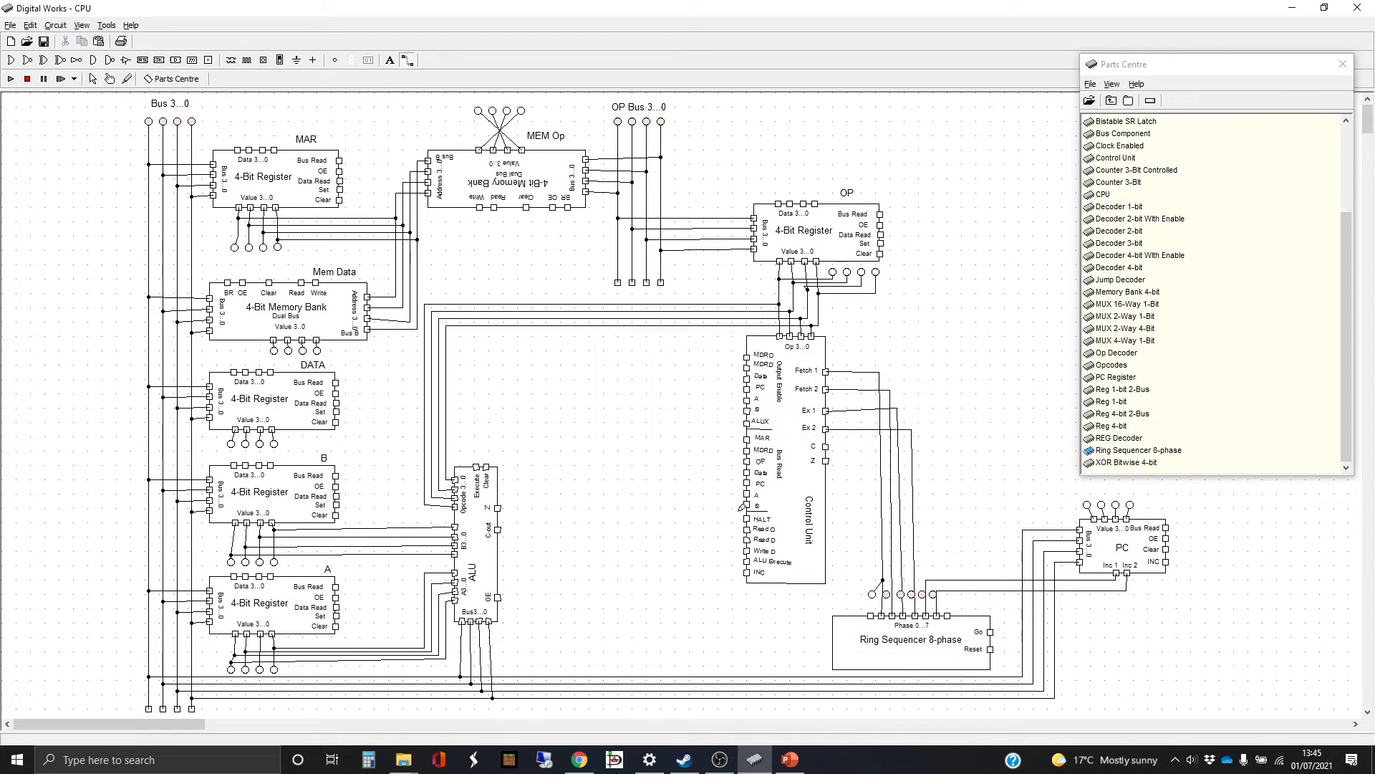
click(905, 575)
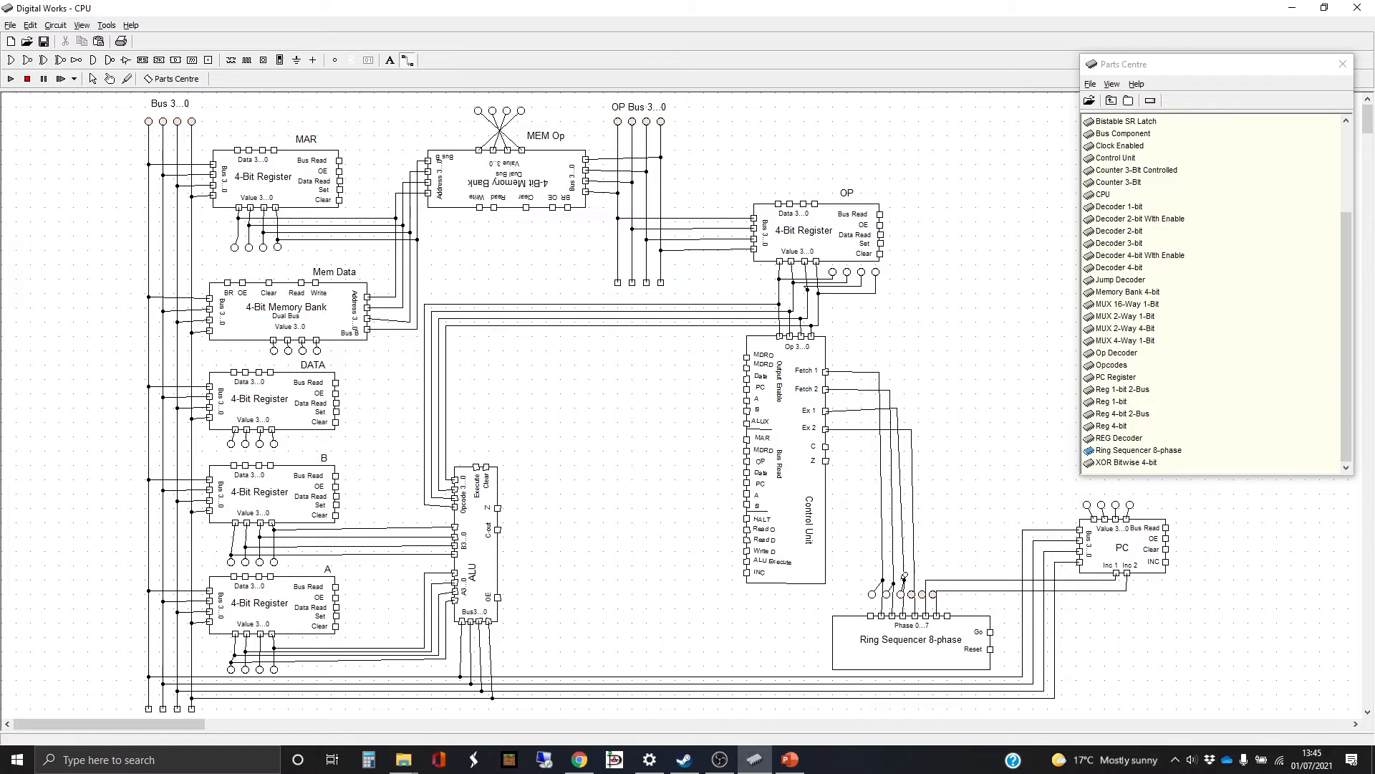
click(916, 579)
click(922, 594)
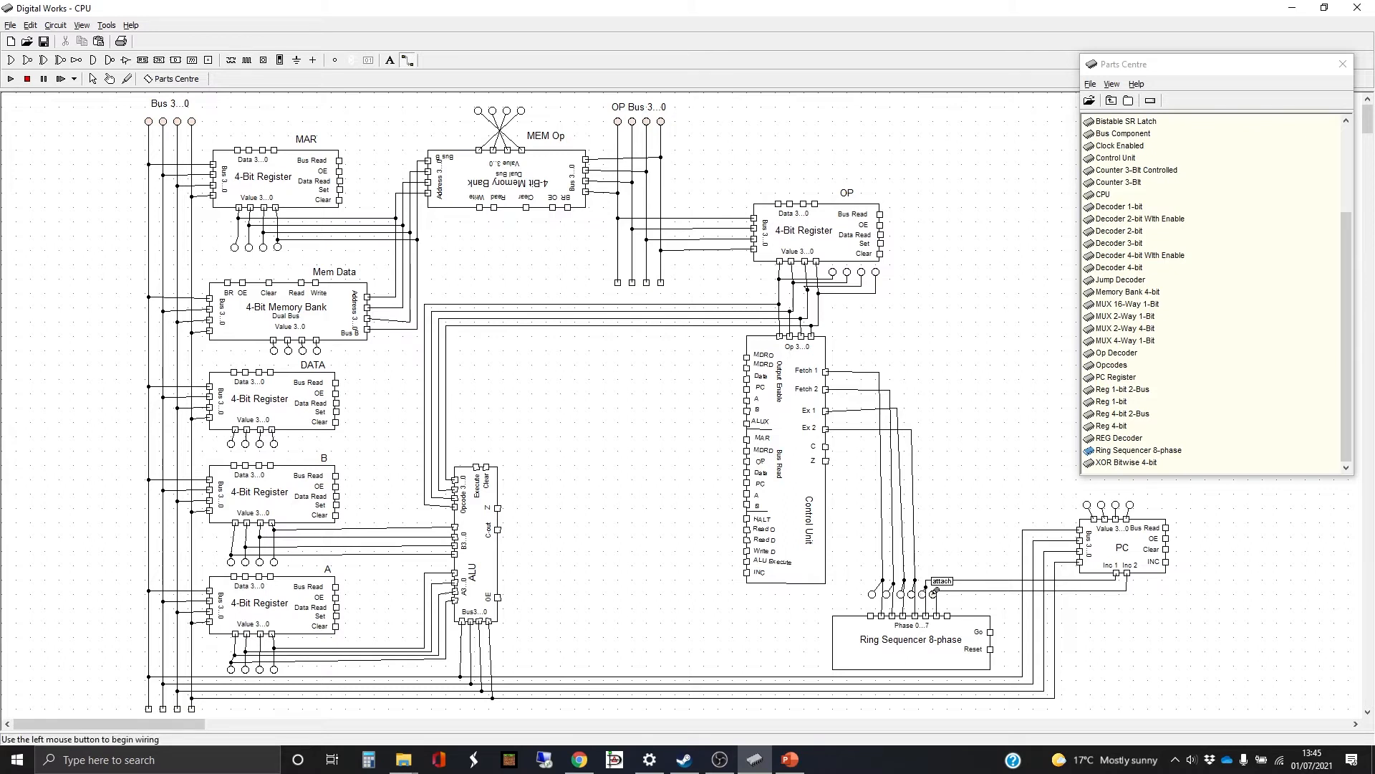
click(934, 591)
click(948, 590)
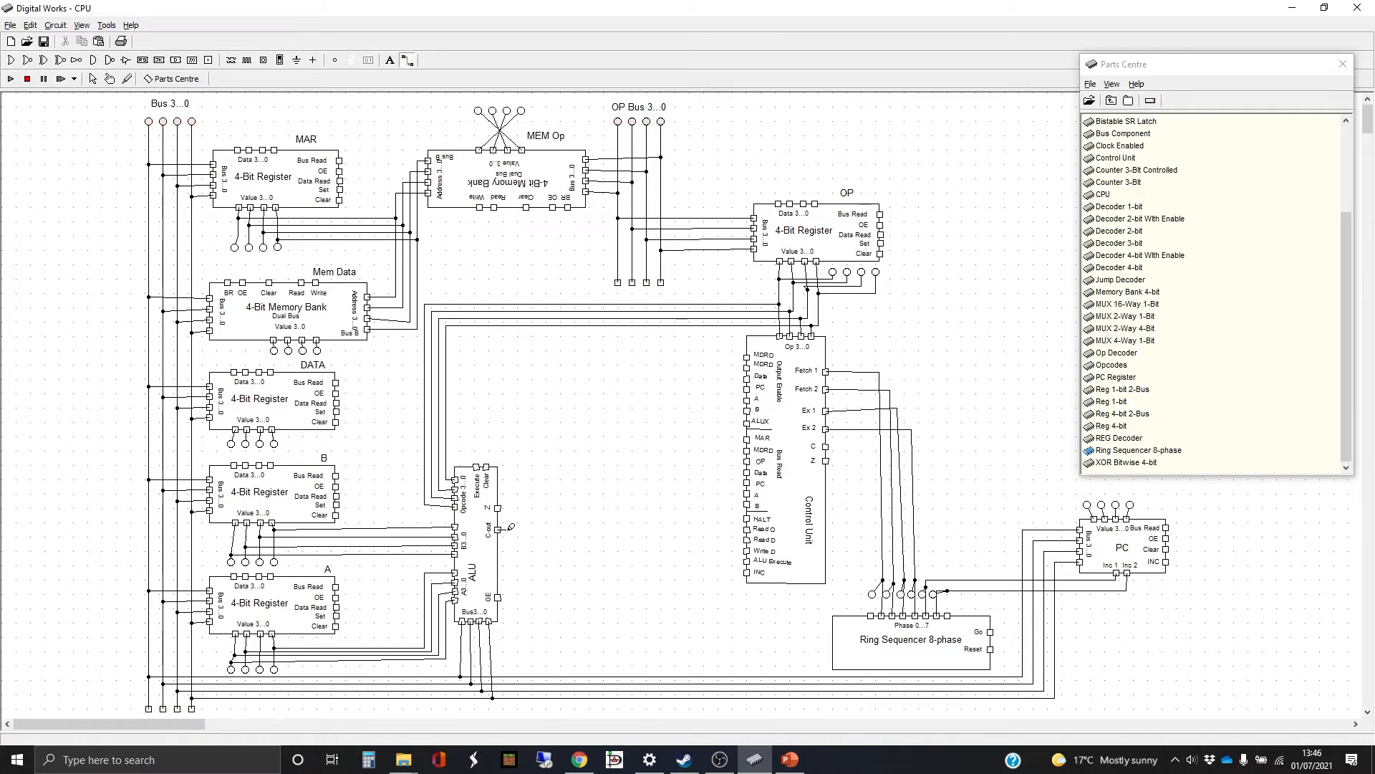
Step: Wire the ALU's C-out and Z outputs to the Control Unit's C and Z pins, routing both below the Control Unit
mouse_move(508, 529)
mouse_down()
mouse_move(507, 660)
mouse_move(827, 669)
mouse_up()
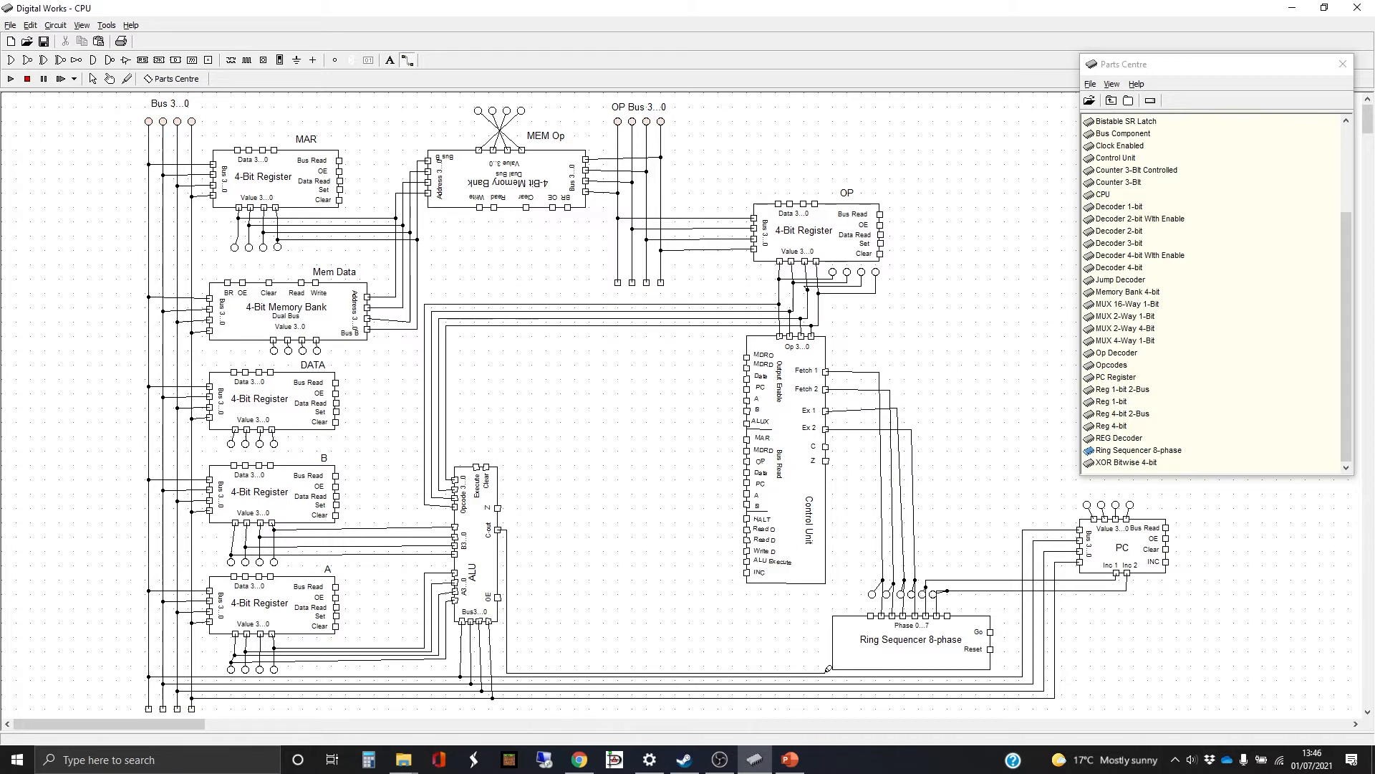
mouse_move(829, 668)
mouse_down()
mouse_move(828, 608)
mouse_move(867, 608)
mouse_move(861, 441)
mouse_move(828, 443)
mouse_up()
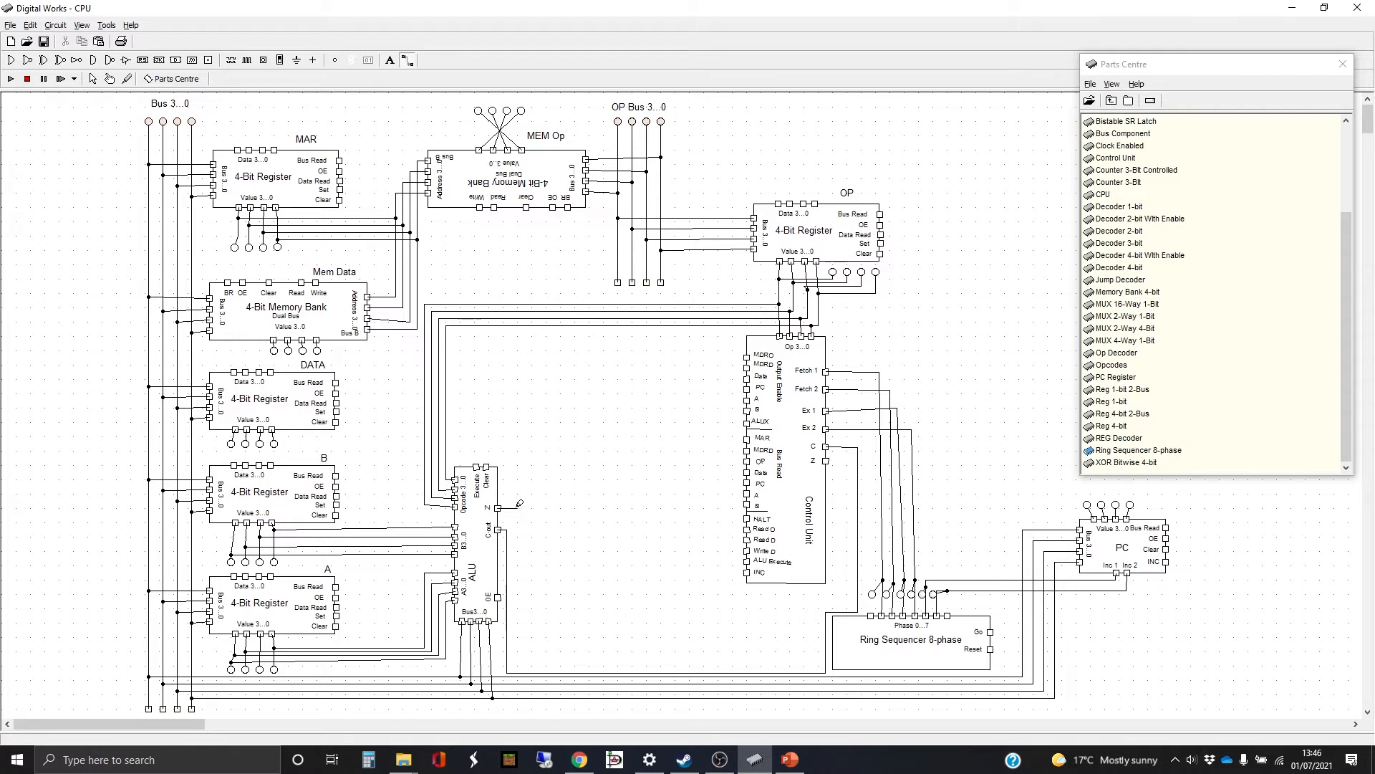
mouse_move(518, 506)
mouse_down()
mouse_move(520, 662)
mouse_move(820, 661)
mouse_move(822, 608)
mouse_move(853, 606)
mouse_move(855, 457)
mouse_move(826, 460)
mouse_up()
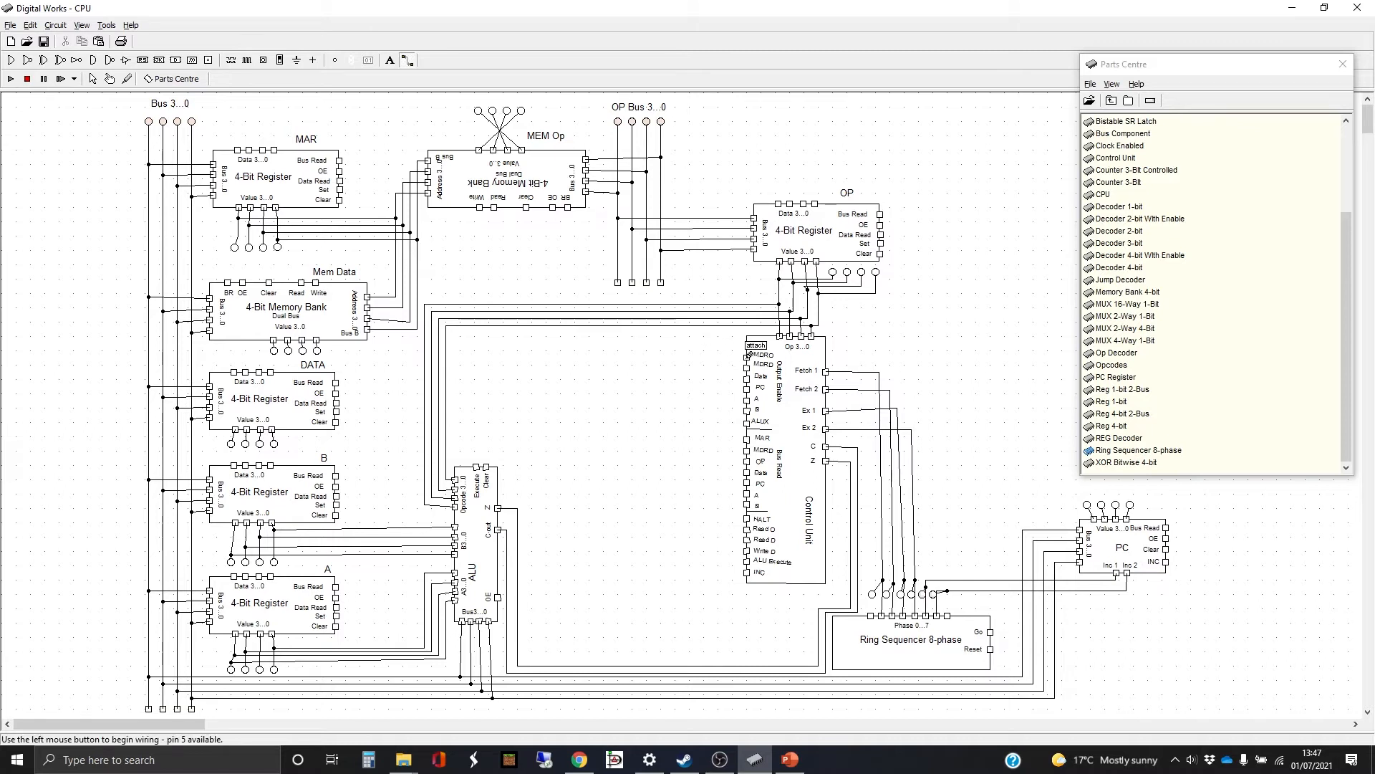
Step: Wire the Control Unit's two MDR and Data output-enable pins to the OE pins of MEM Op, Mem Data and the DATA register
drag(749, 354, 560, 351)
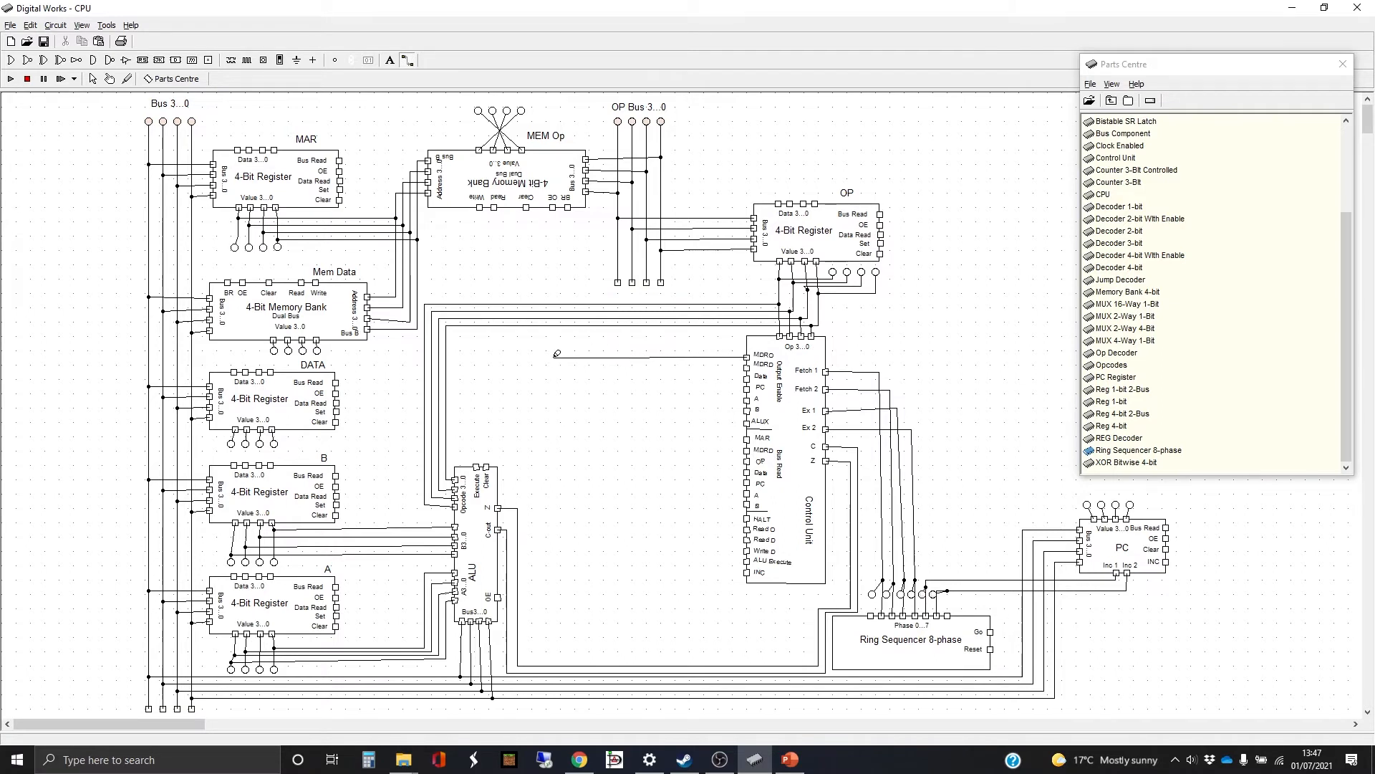
click(553, 356)
click(554, 206)
mouse_move(247, 268)
mouse_down()
mouse_move(549, 268)
mouse_move(549, 359)
mouse_move(748, 367)
mouse_up()
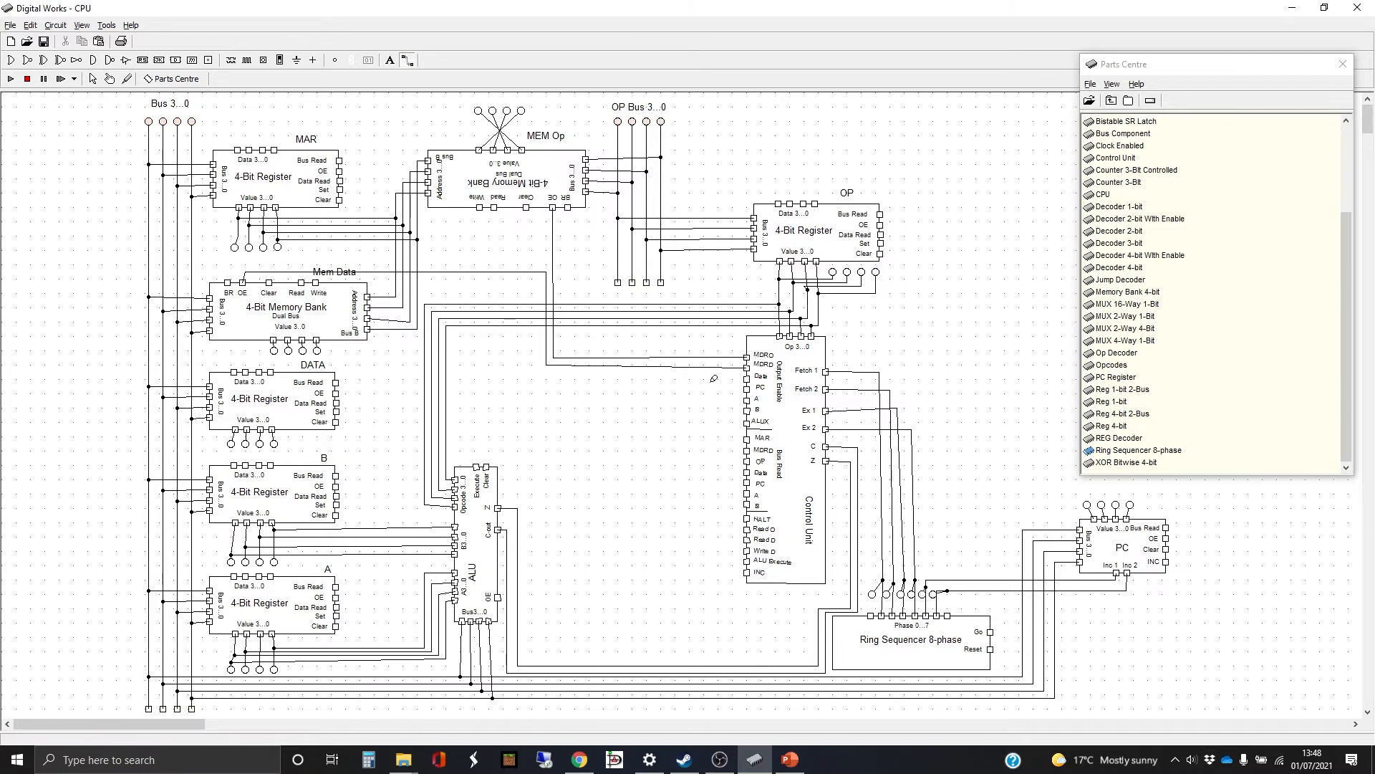
mouse_move(749, 373)
mouse_down()
mouse_move(369, 374)
mouse_move(387, 371)
mouse_move(386, 393)
mouse_move(336, 393)
mouse_up()
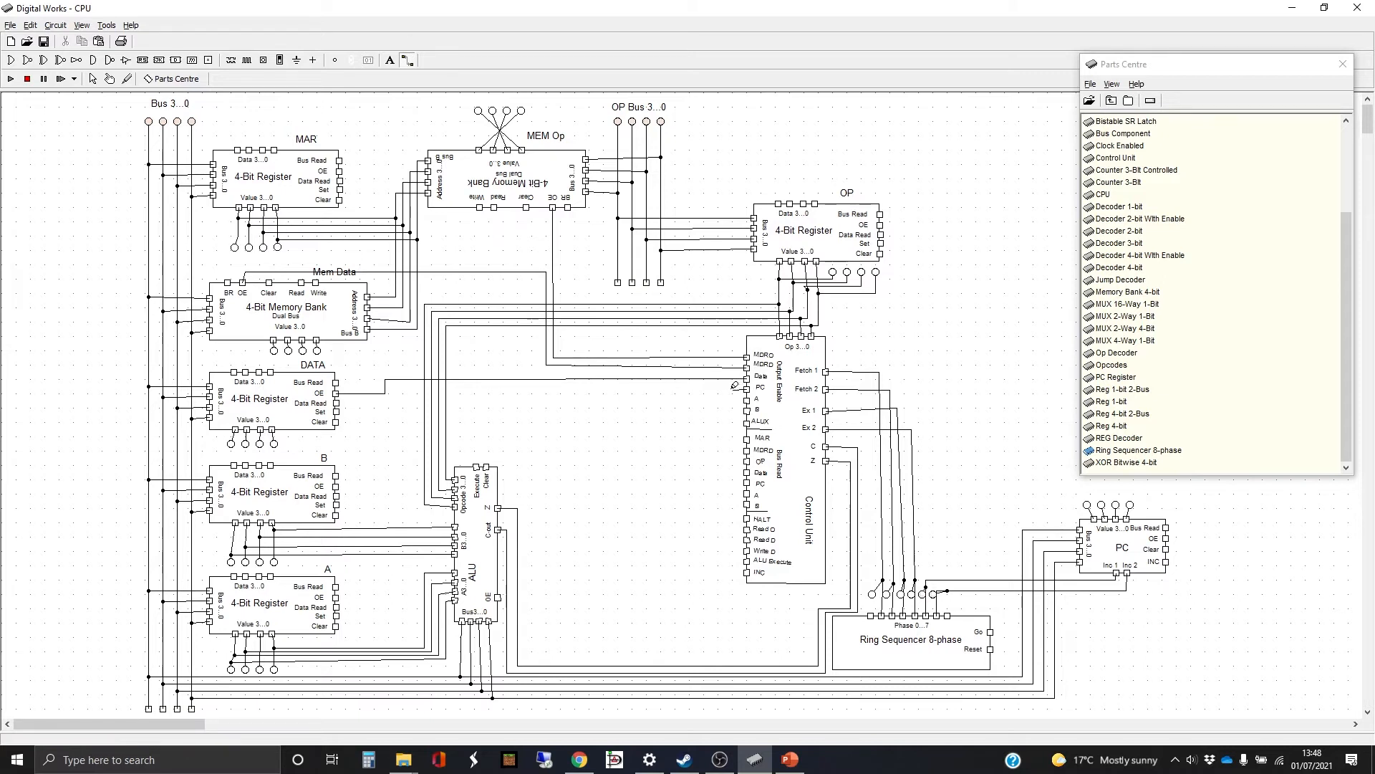
mouse_move(734, 386)
mouse_down()
mouse_move(737, 170)
mouse_move(1030, 177)
mouse_move(1069, 161)
mouse_up()
drag(1182, 72, 592, 93)
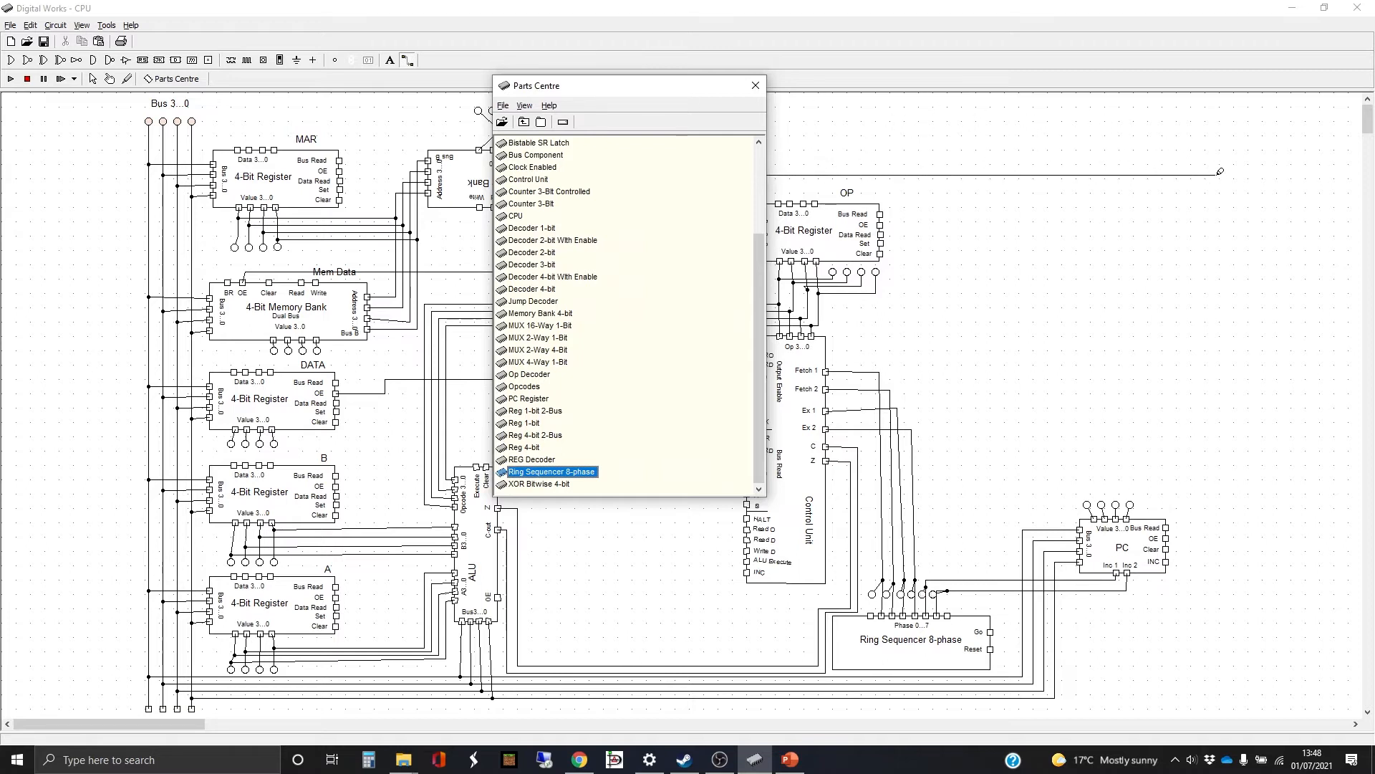
click(1218, 174)
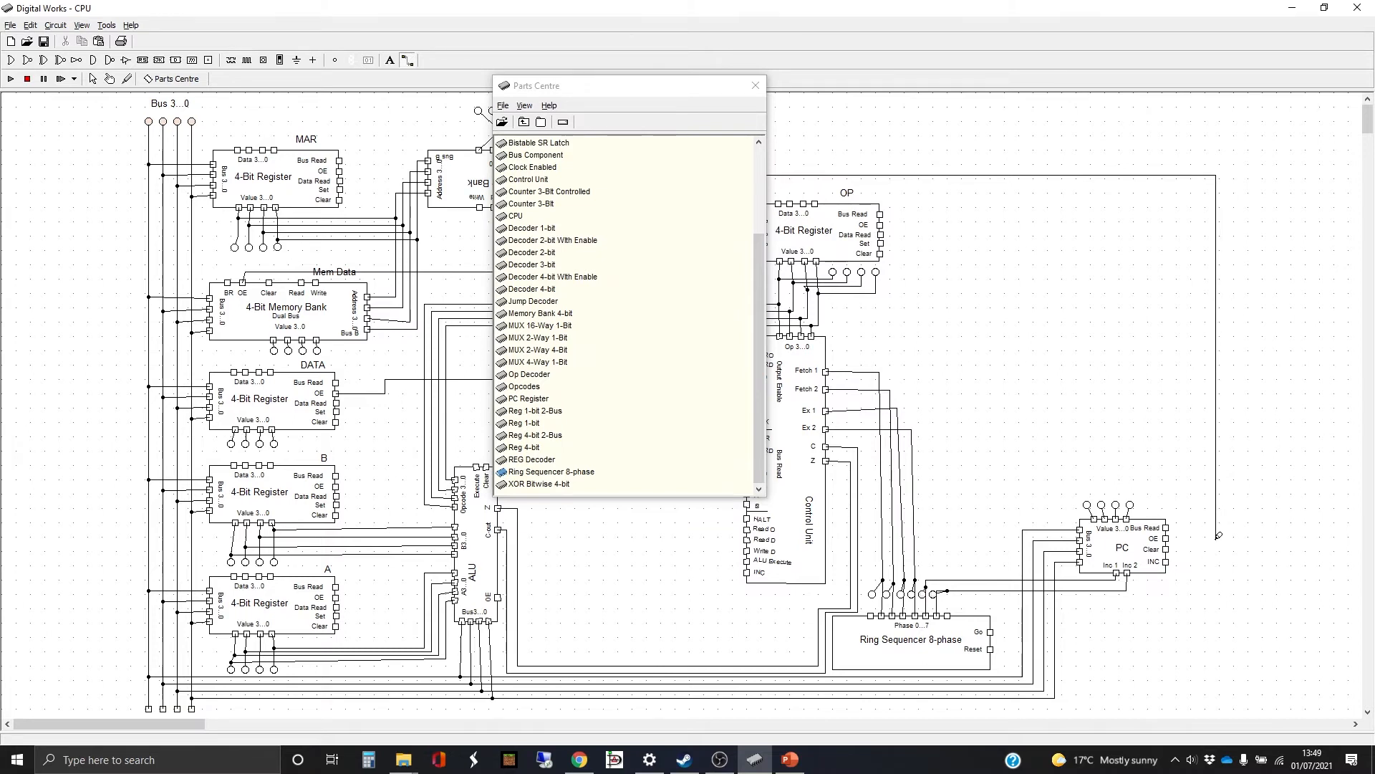
click(1166, 538)
drag(637, 93, 1104, 113)
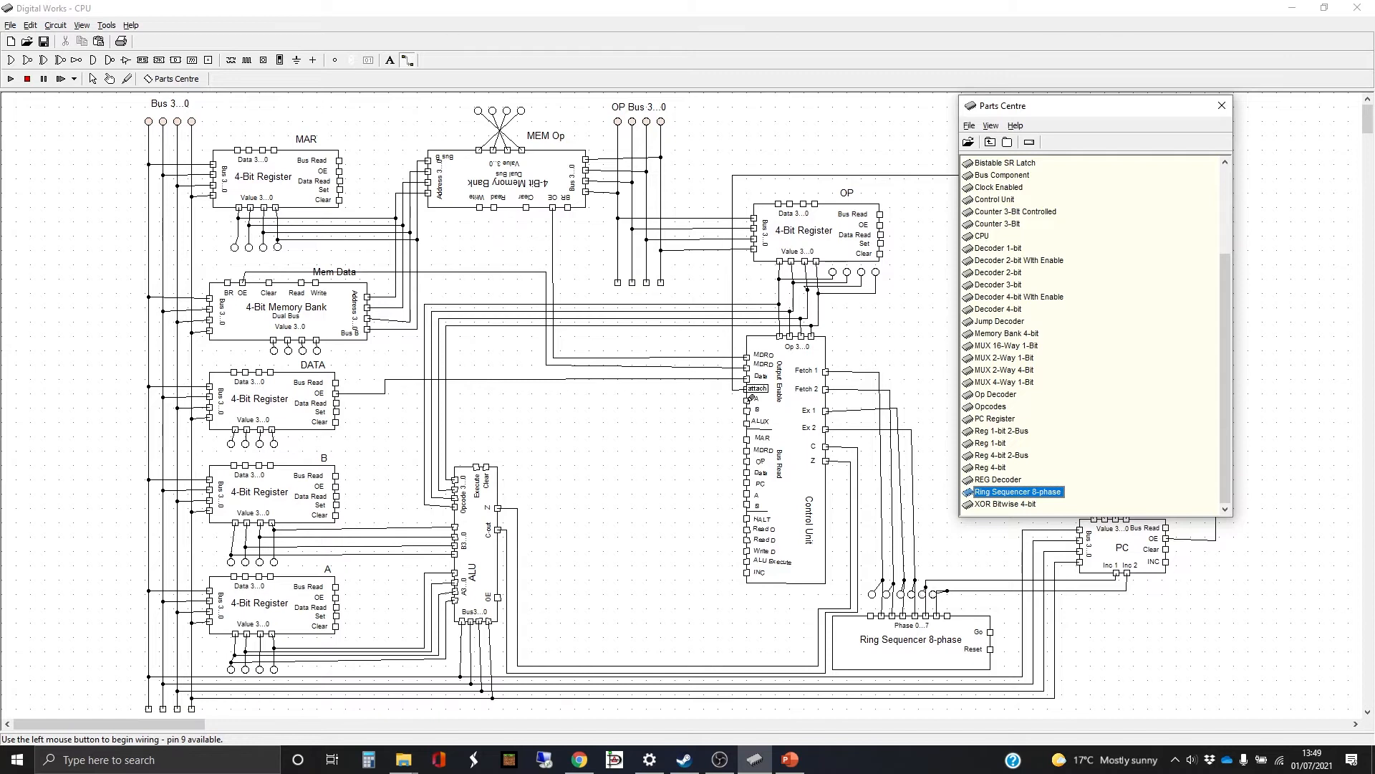
Step: Wire the Control Unit's A and B output-enable pins to the OE pins of the A and B registers
drag(752, 398, 689, 398)
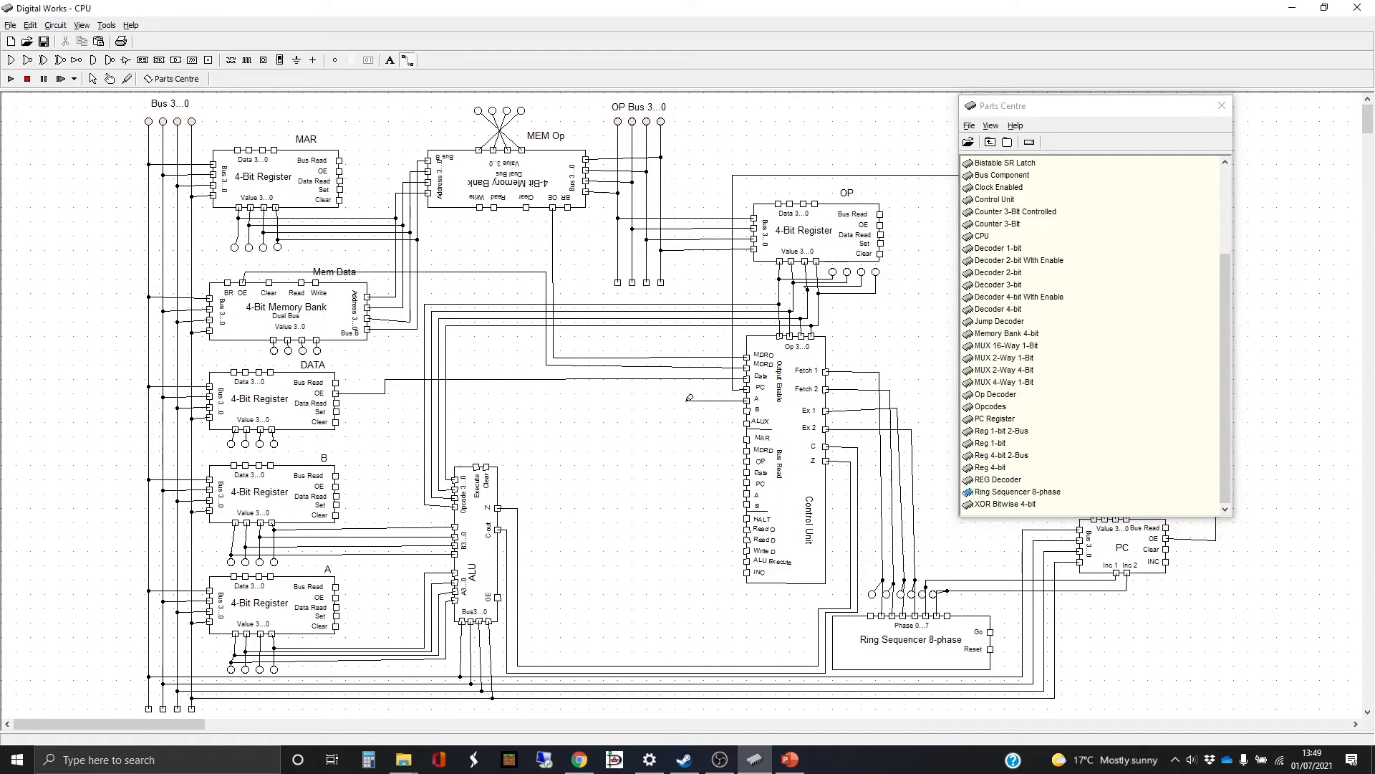
click(443, 395)
click(414, 399)
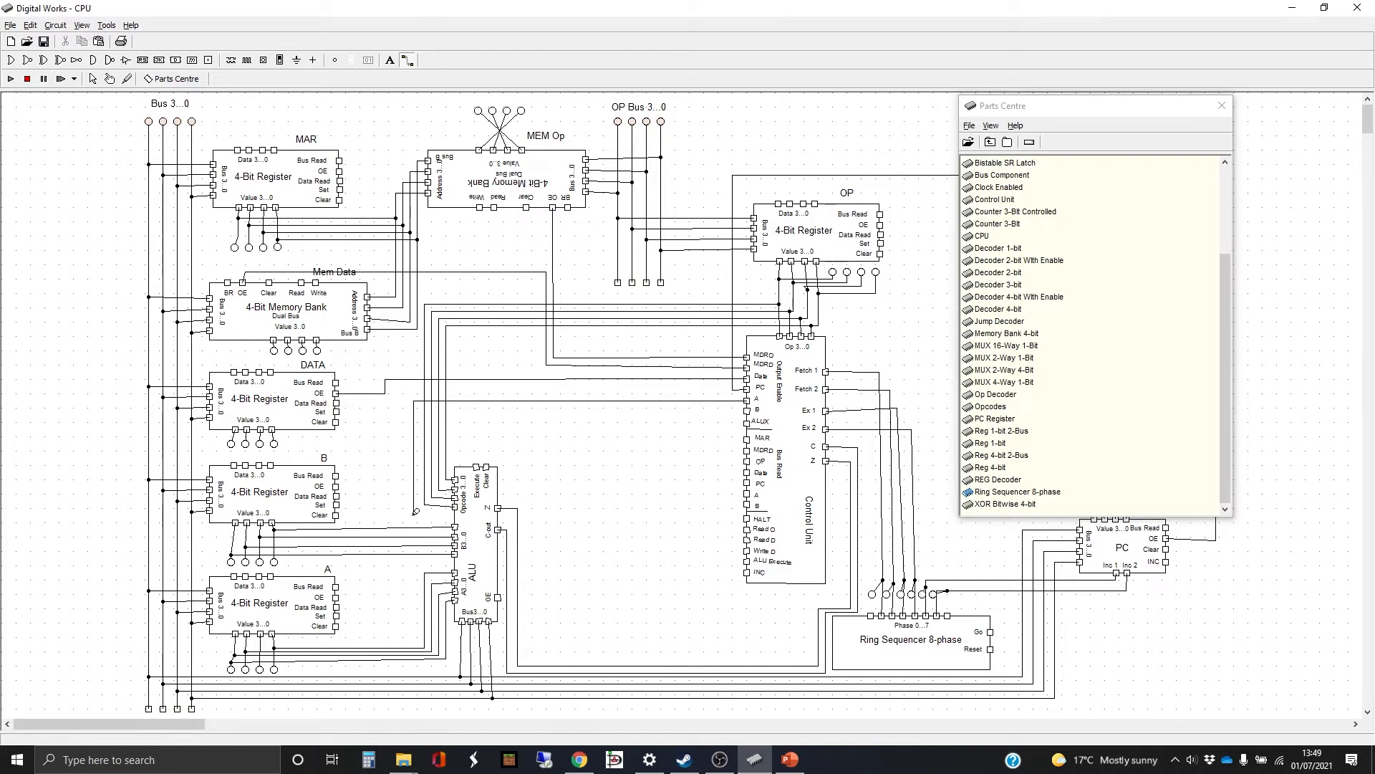
click(415, 595)
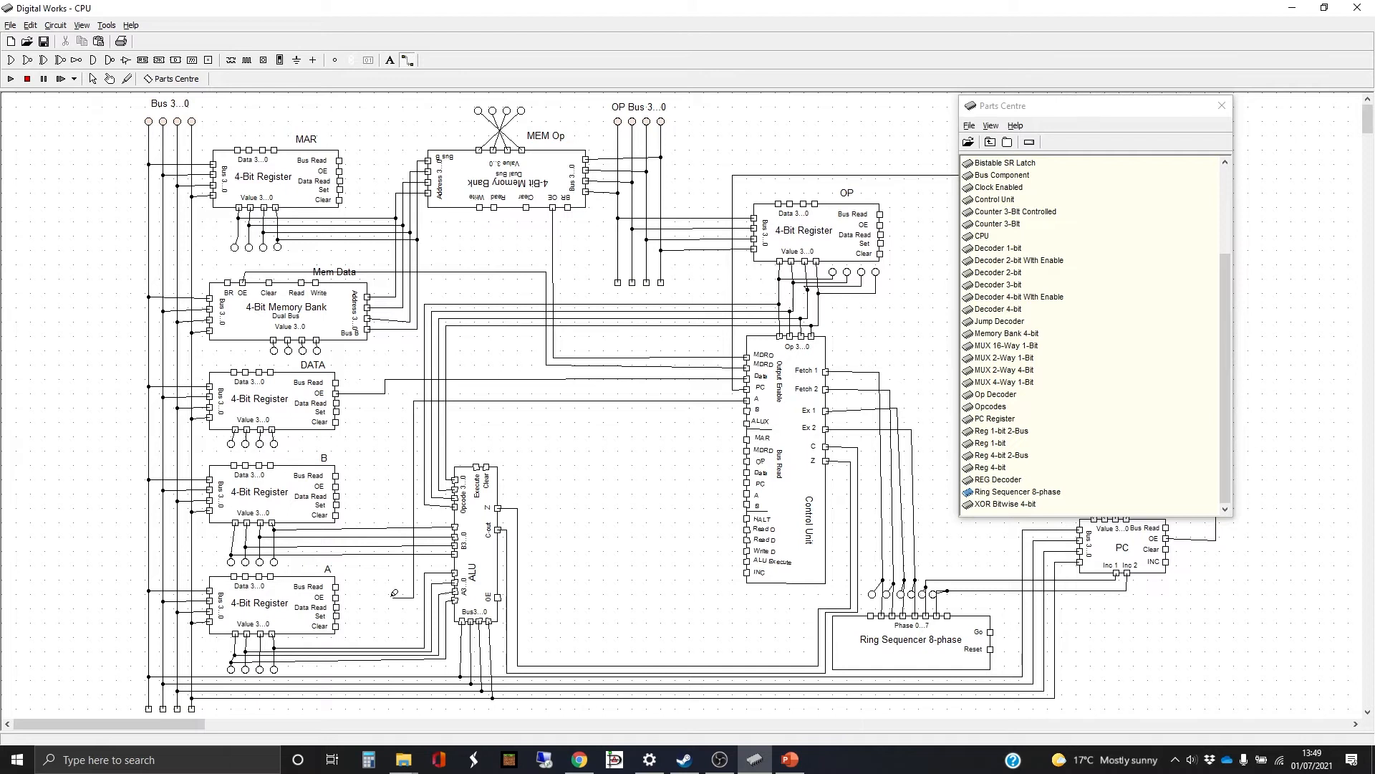
click(338, 591)
drag(750, 407, 399, 407)
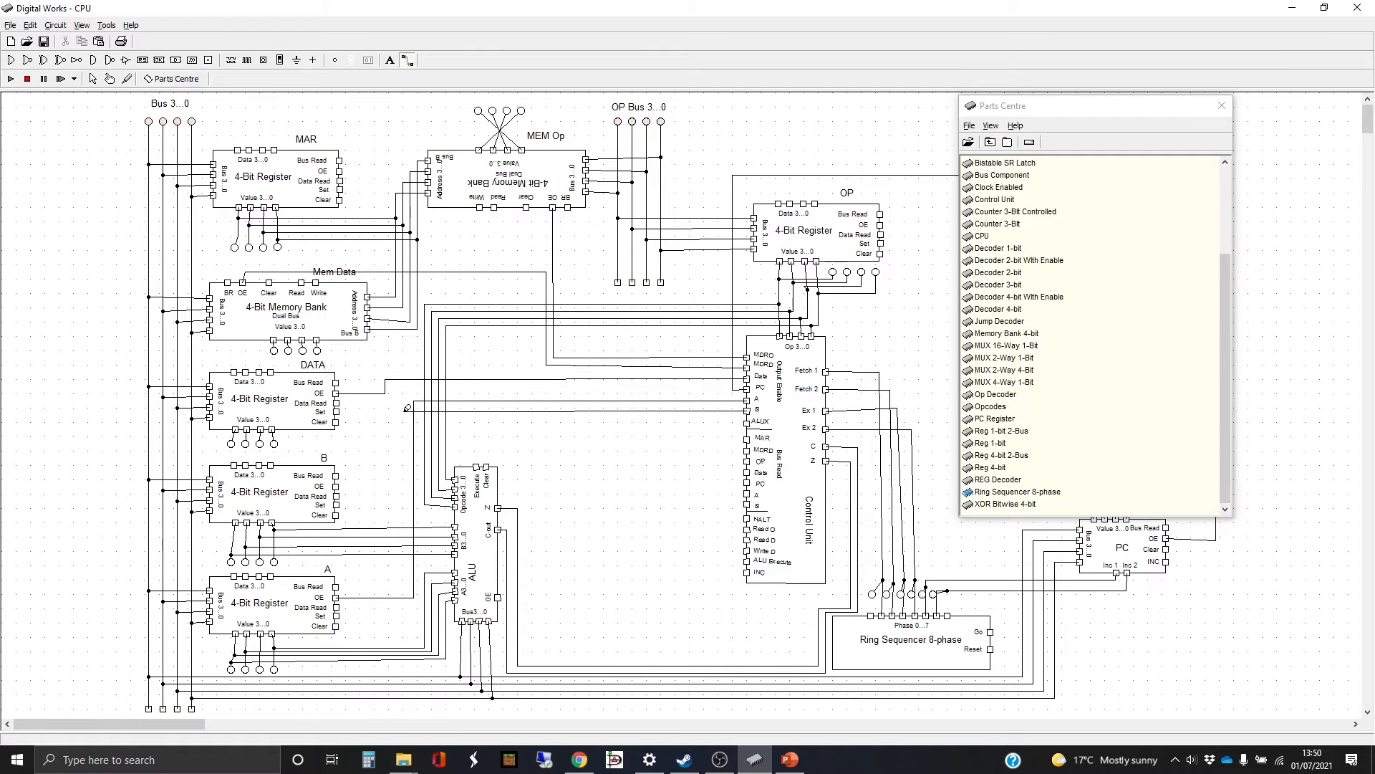
mouse_move(408, 408)
mouse_down()
mouse_move(407, 482)
mouse_move(336, 485)
mouse_up()
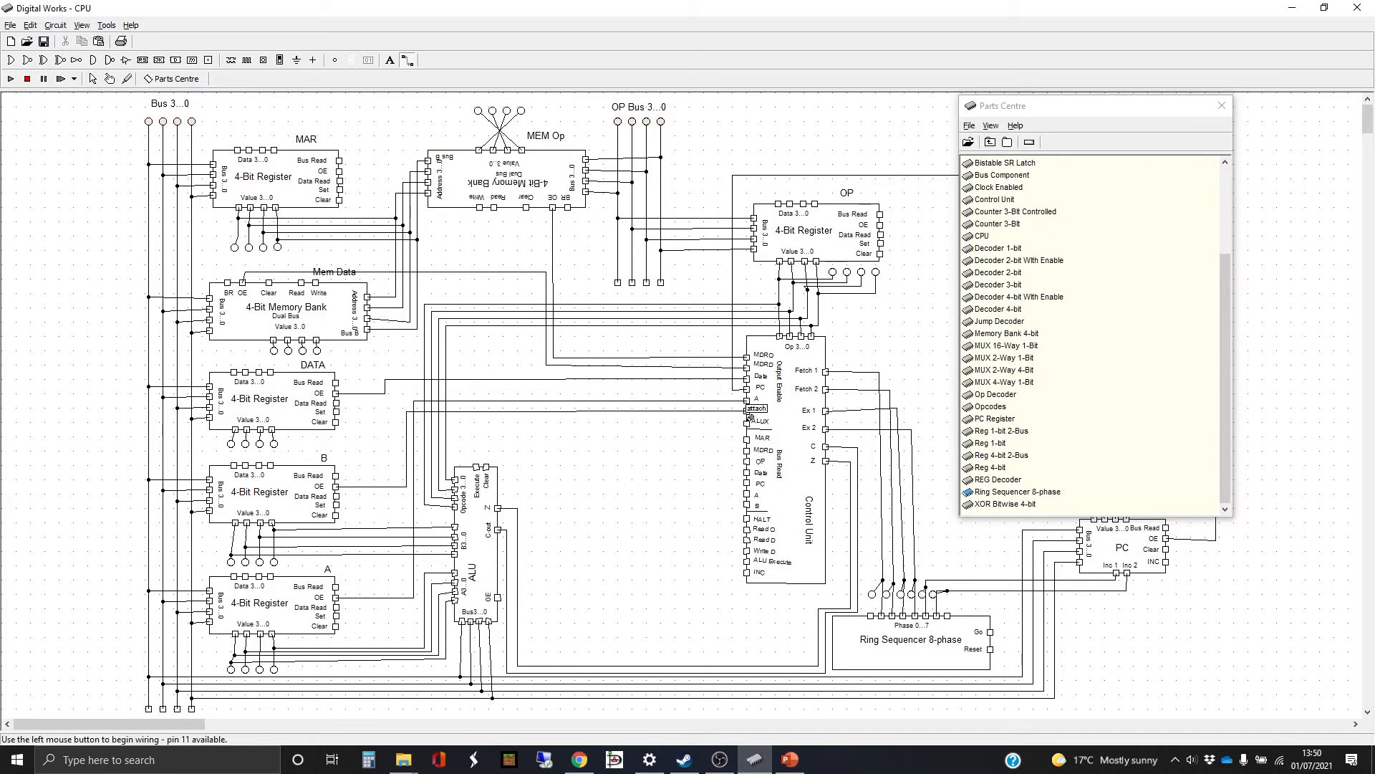
Step: Wire the Control Unit's ALUX output-enable pin to the ALU's OE pin, routing it down beside the ALU
mouse_move(749, 421)
mouse_down()
mouse_move(532, 421)
mouse_move(531, 590)
mouse_up()
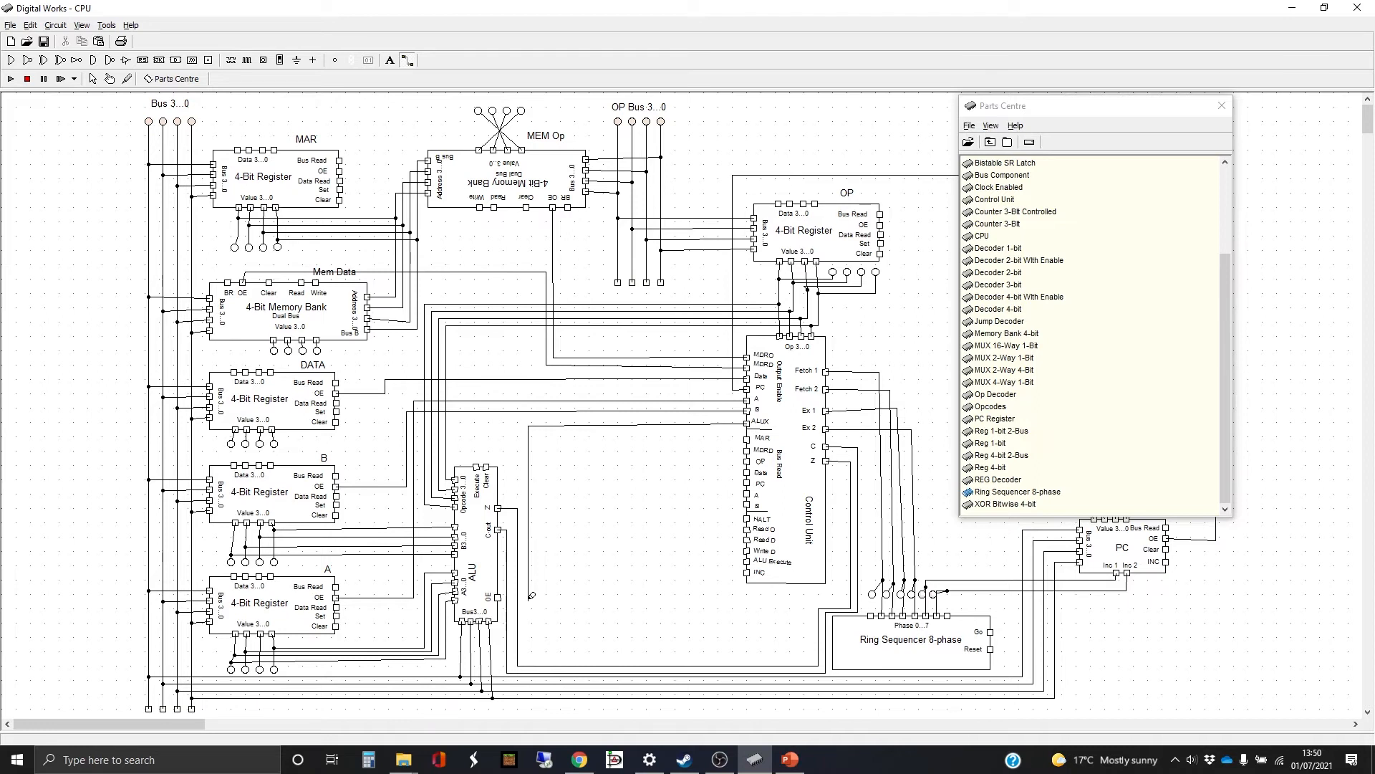
click(528, 598)
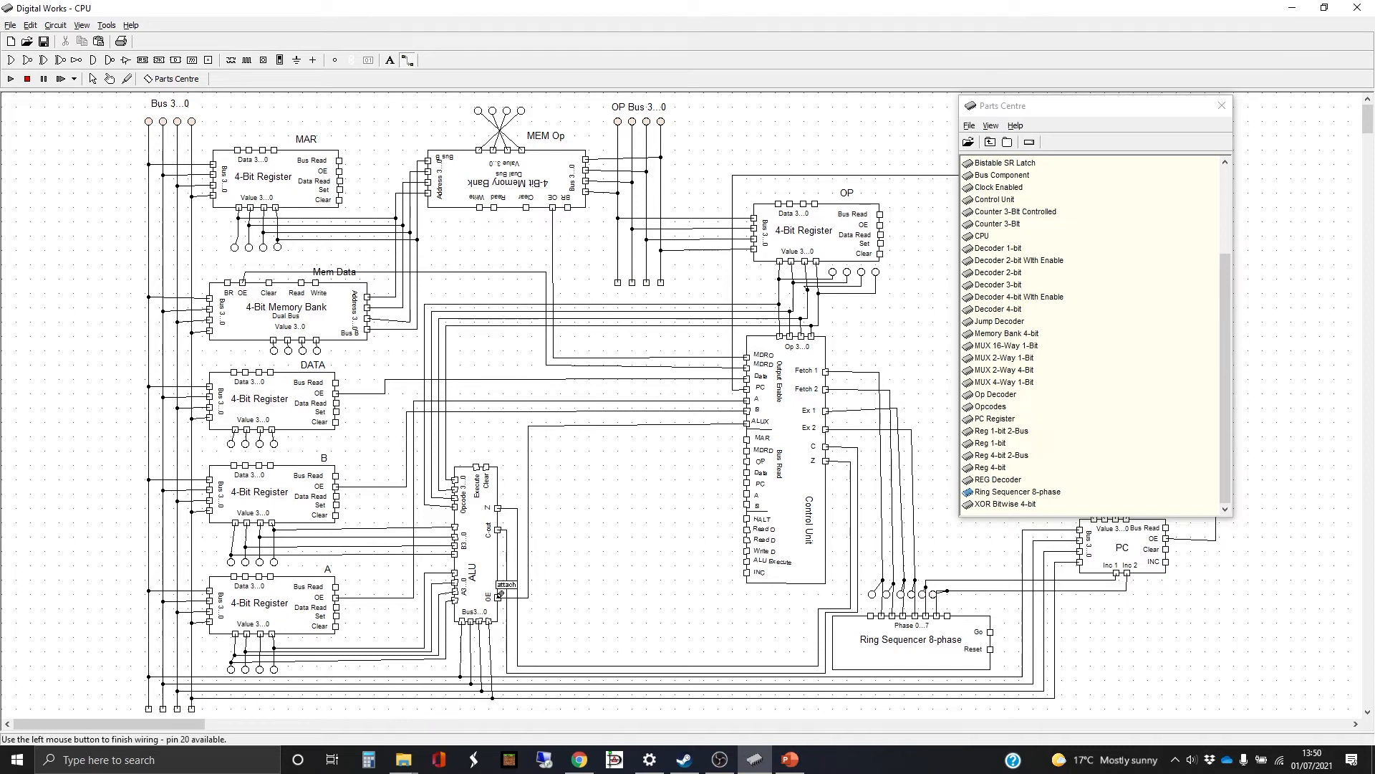
click(499, 595)
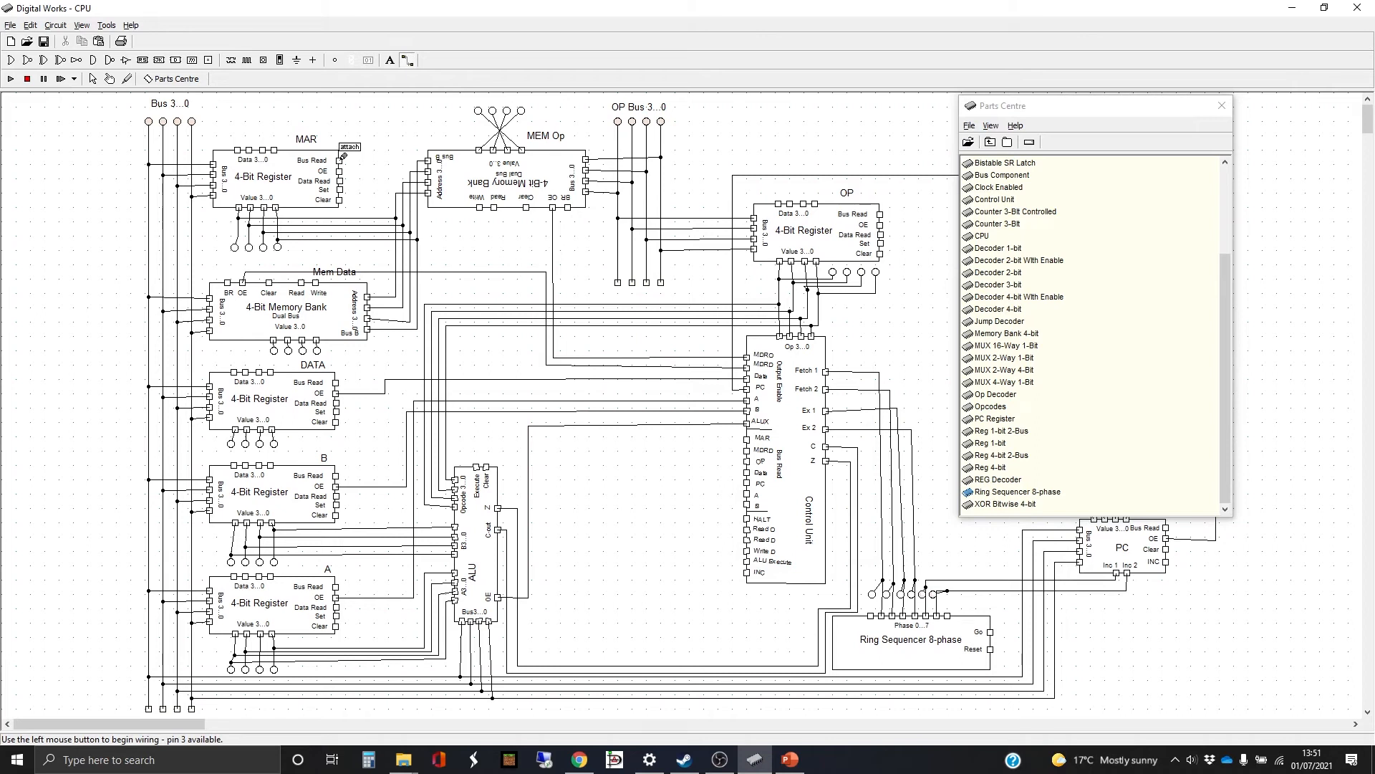
Step: Wire the MAR register's Bus Read pin to the Control Unit's MAR bus-read pin
mouse_move(341, 158)
mouse_down()
mouse_move(392, 158)
mouse_move(389, 415)
mouse_up()
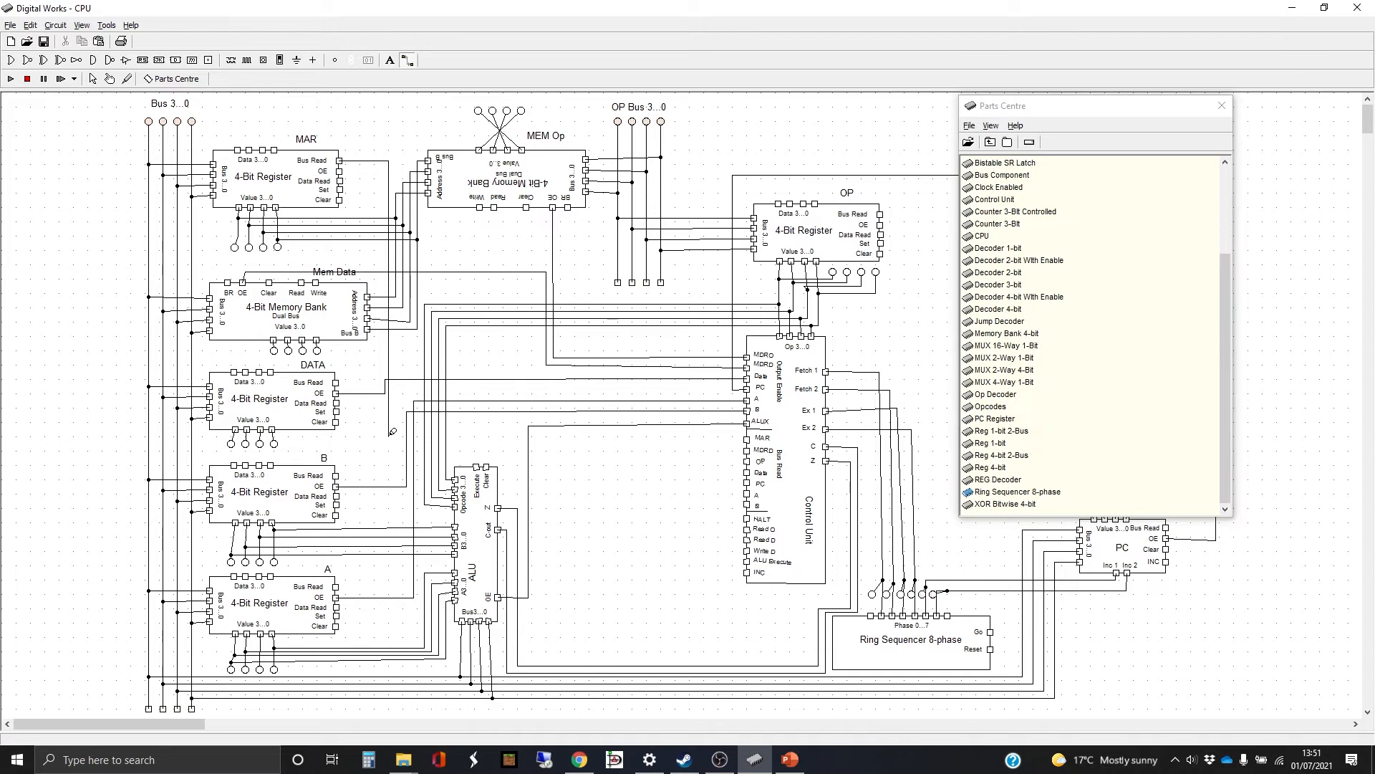
drag(390, 435, 746, 436)
click(746, 438)
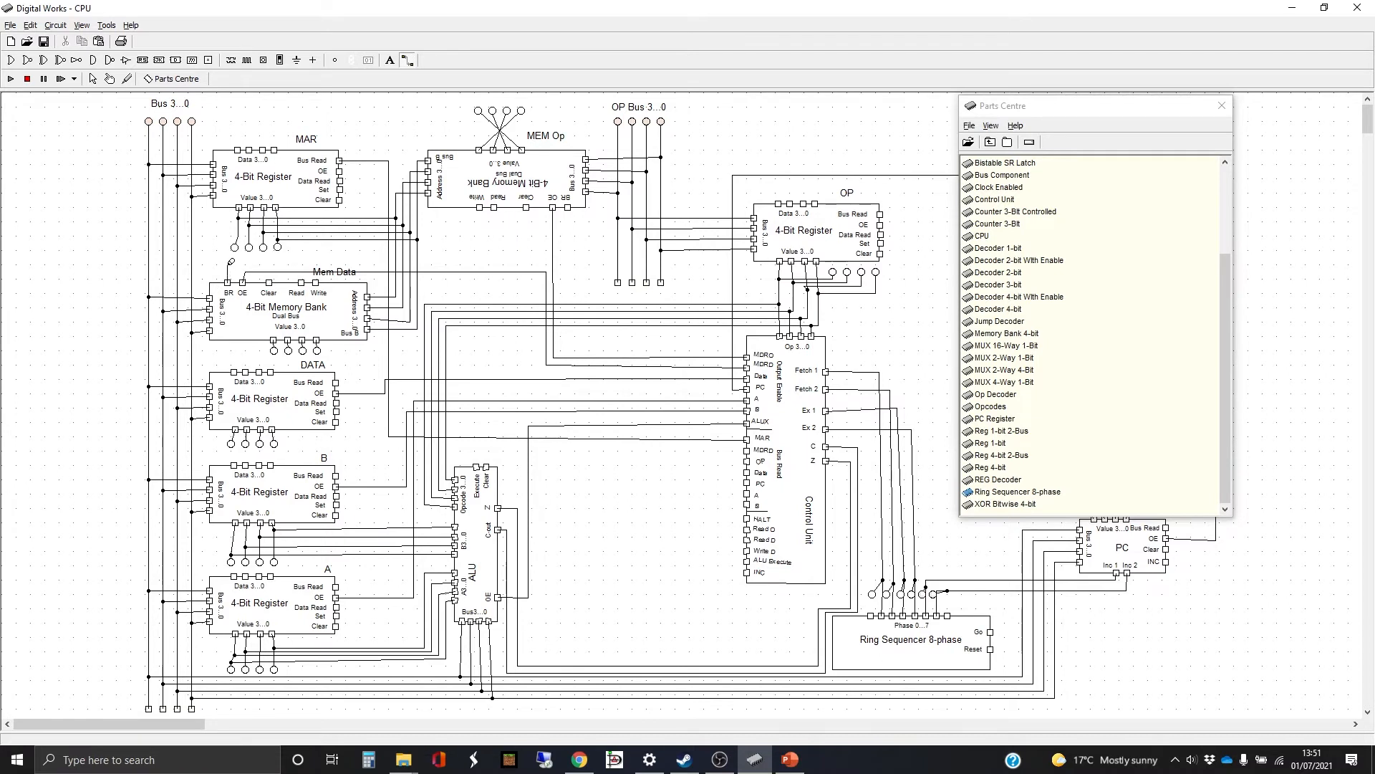
Step: Wire the Mem Data bank's BR pin to the Control Unit's MDRD bus-read pin
click(383, 265)
click(383, 443)
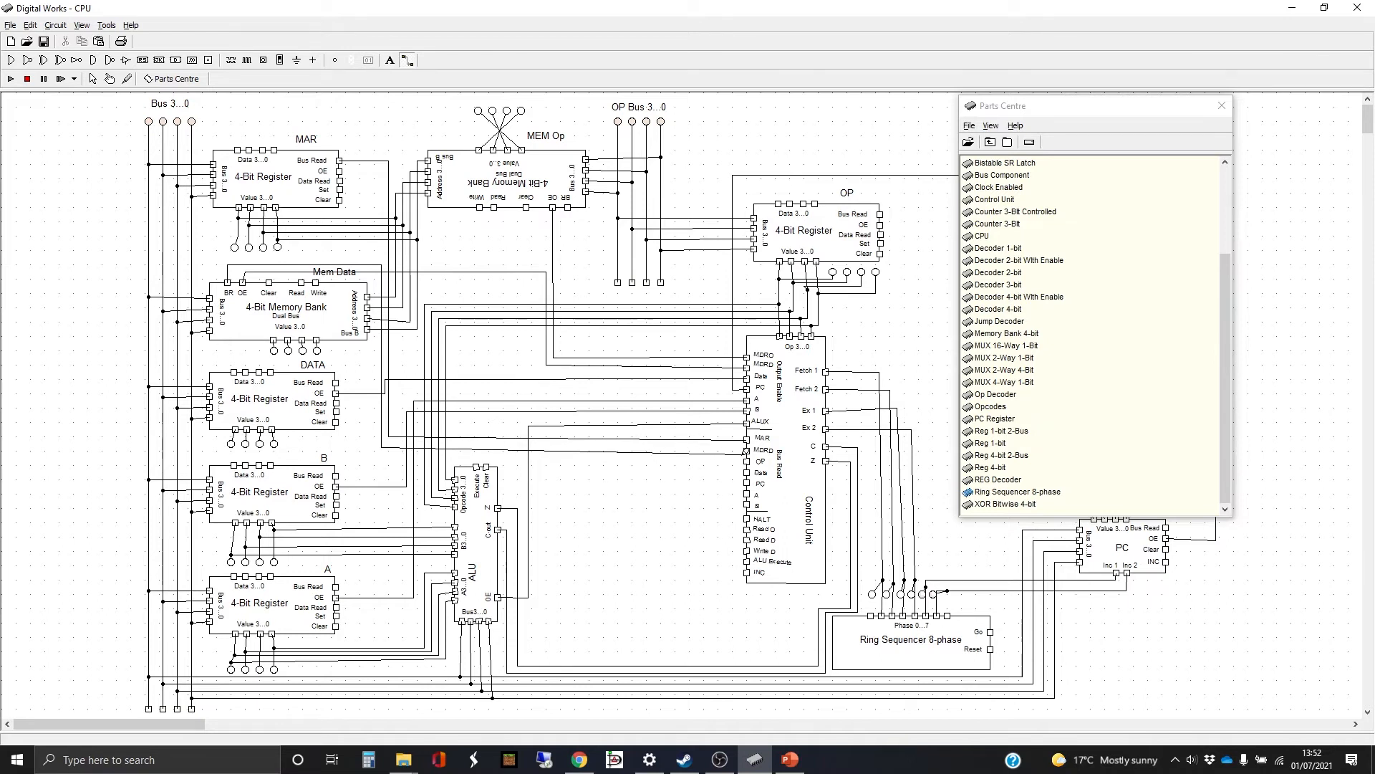
click(748, 449)
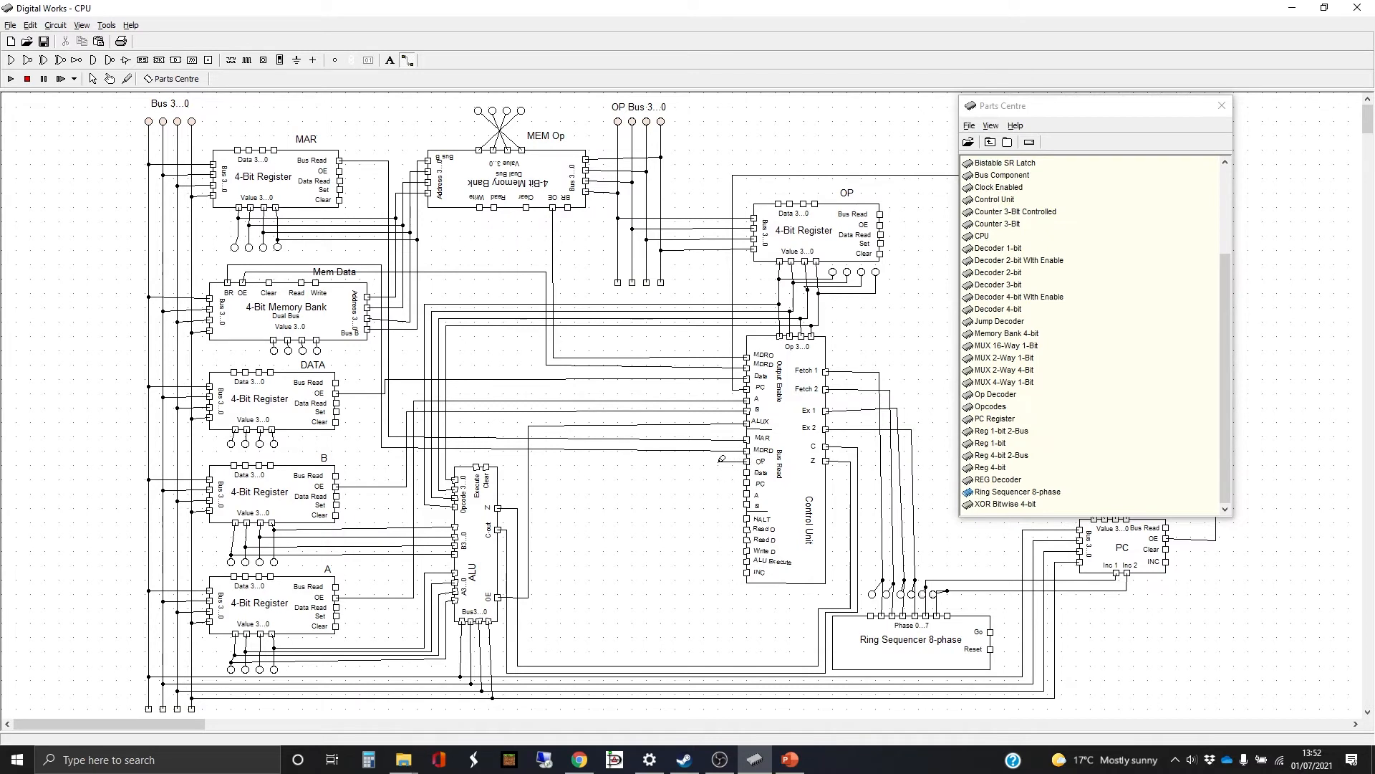
mouse_move(729, 458)
mouse_down()
mouse_move(724, 163)
mouse_move(900, 163)
mouse_move(886, 222)
mouse_up()
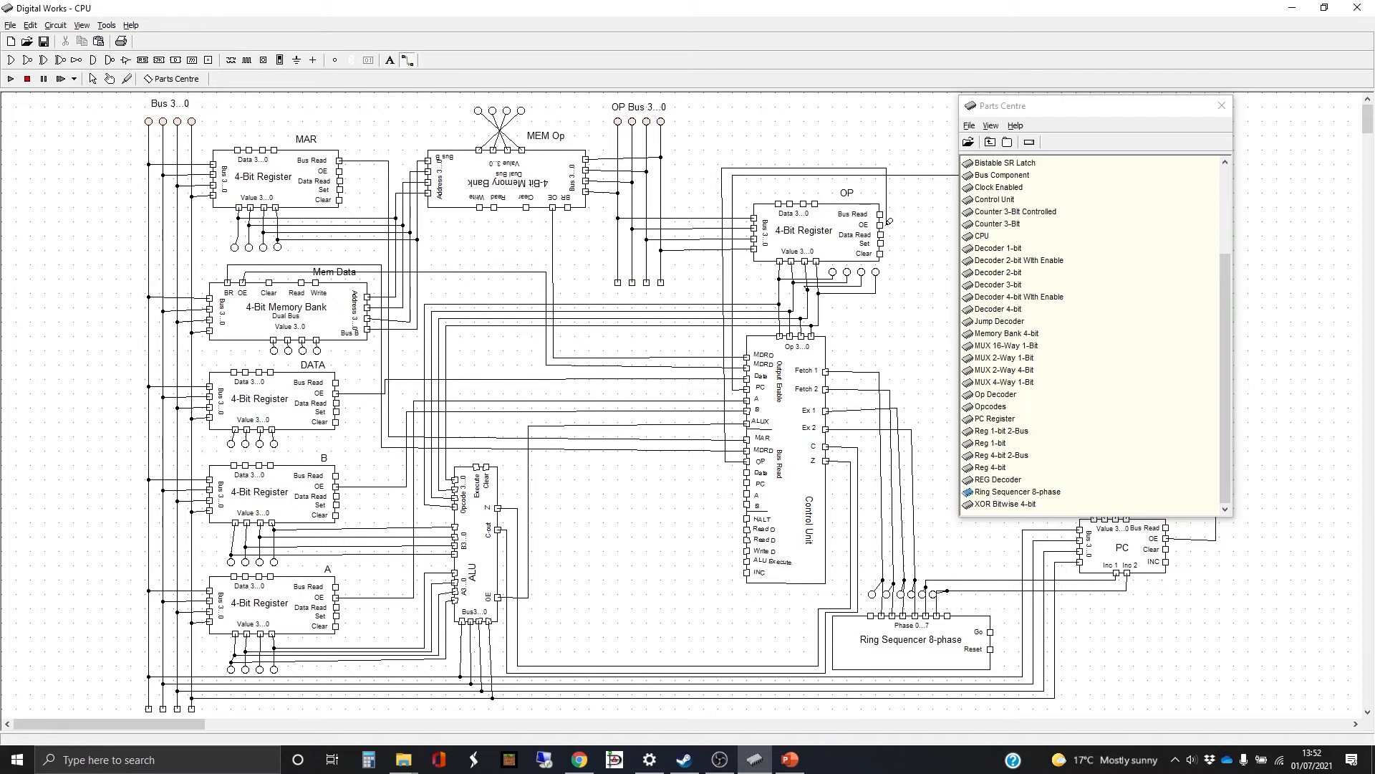
drag(887, 223, 908, 209)
right_click(910, 213)
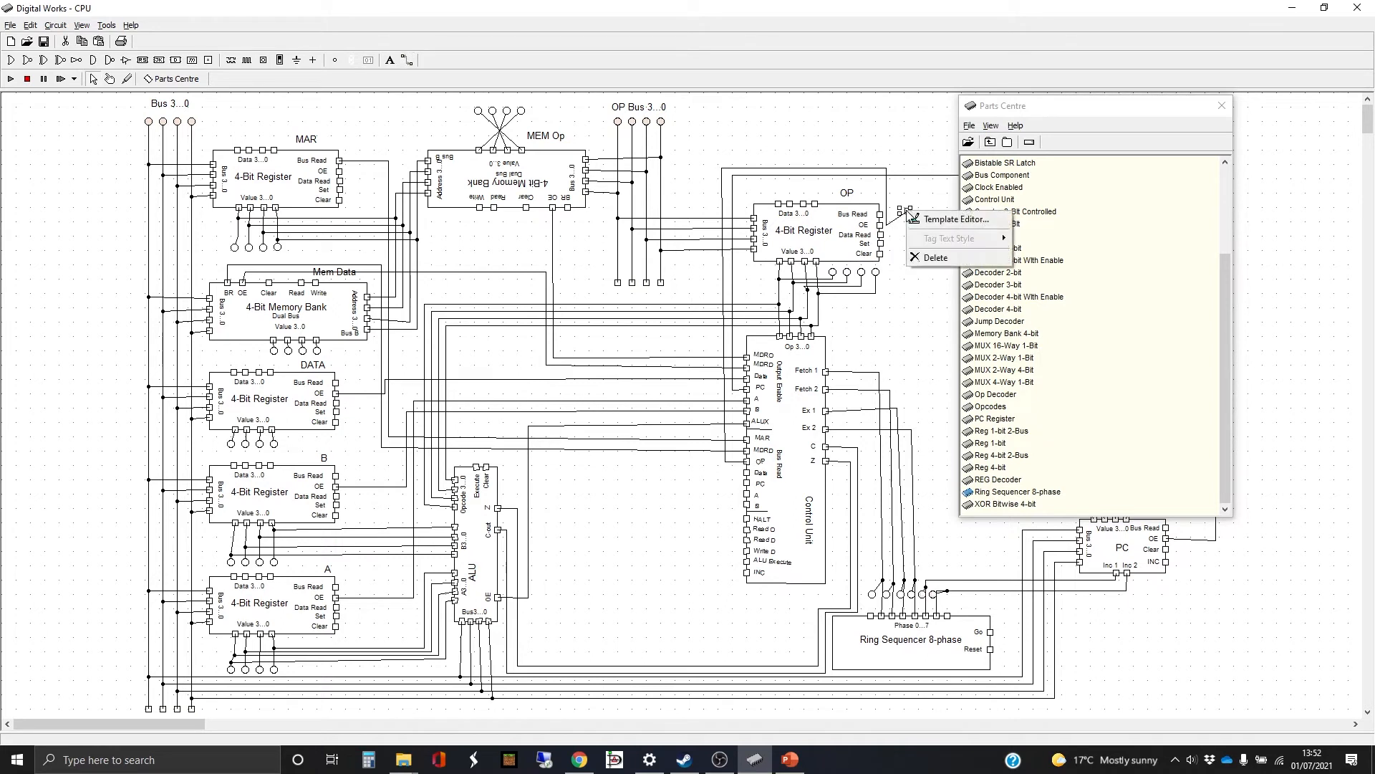
click(931, 258)
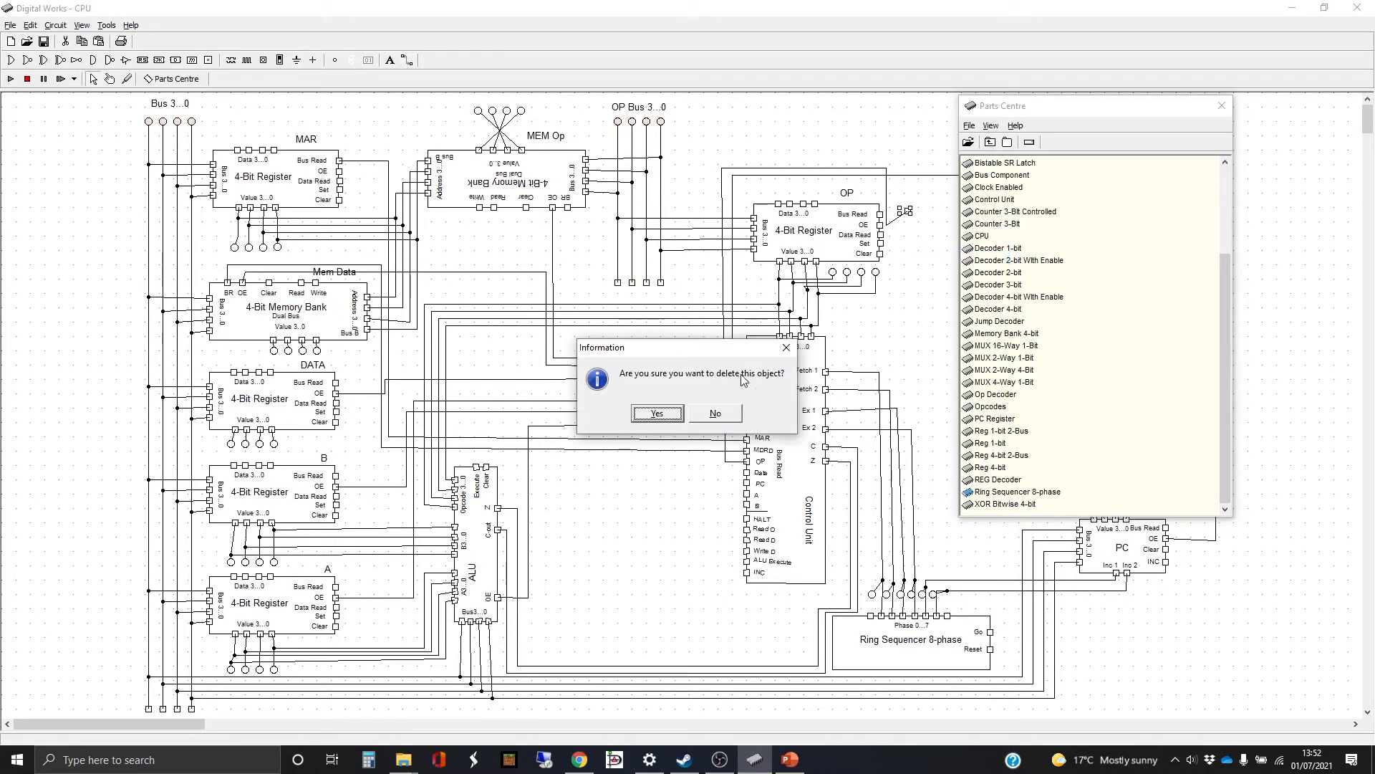
click(679, 414)
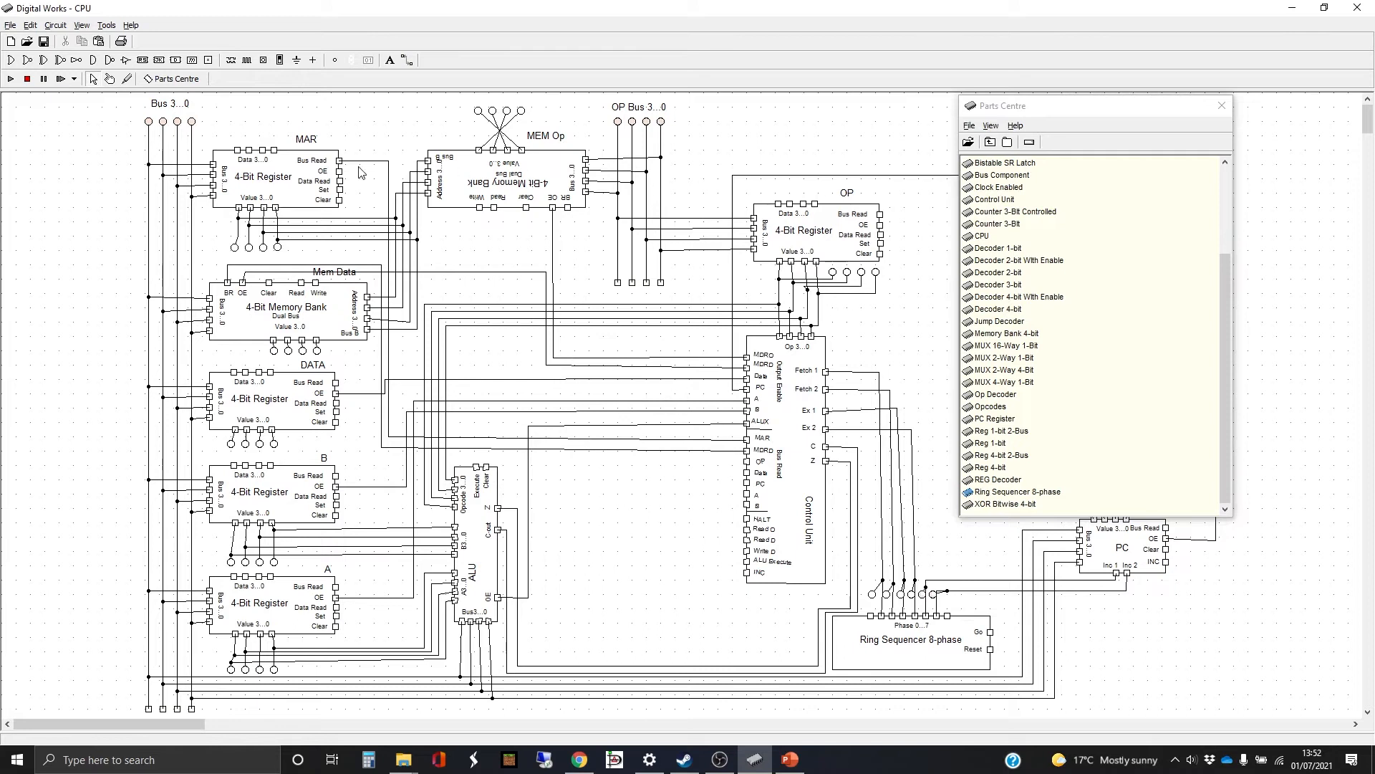
Step: Wire the Control Unit's OP and Data bus-read pins to the Bus Read pins of the OP and DATA registers
click(407, 60)
mouse_move(728, 433)
mouse_down()
mouse_move(727, 164)
mouse_move(894, 164)
mouse_move(893, 212)
mouse_up()
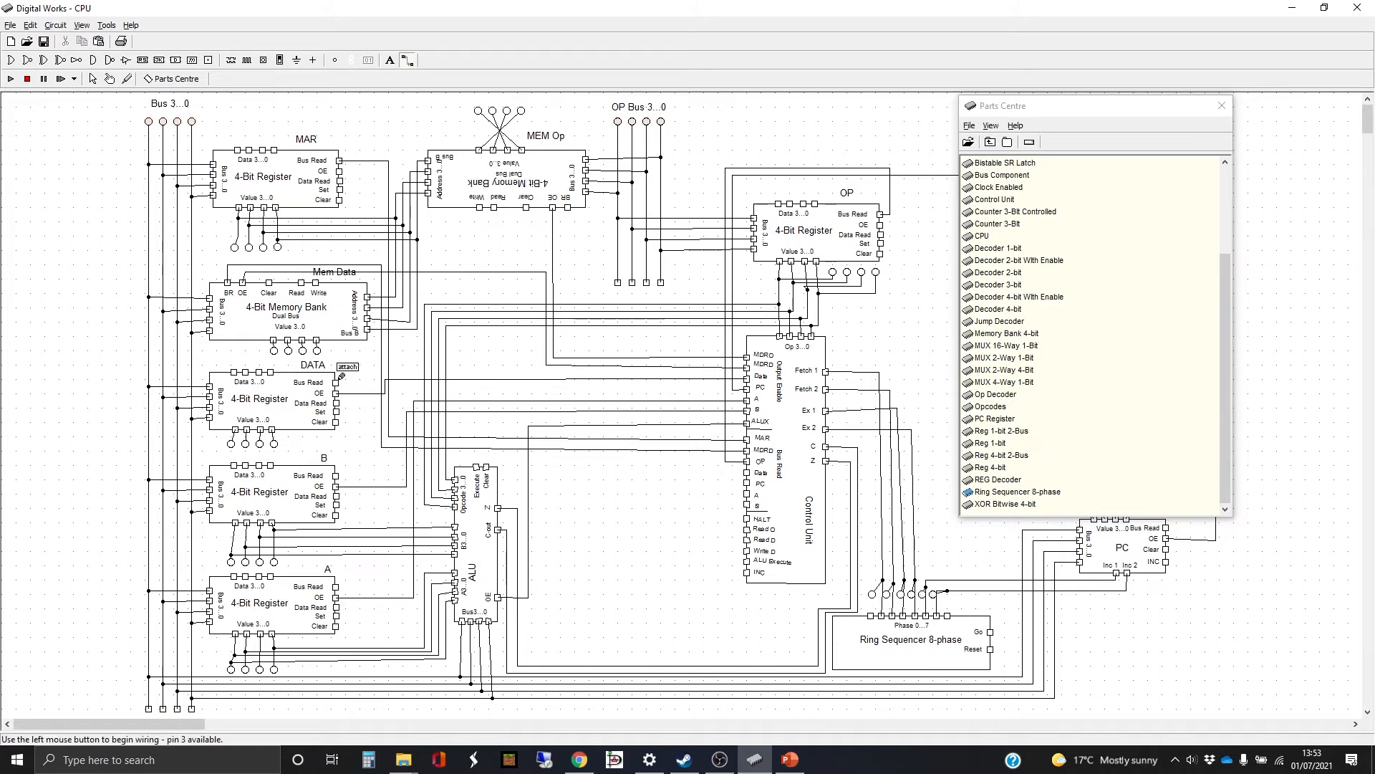
mouse_move(354, 377)
mouse_down()
mouse_move(353, 341)
mouse_move(723, 342)
mouse_move(715, 470)
mouse_up()
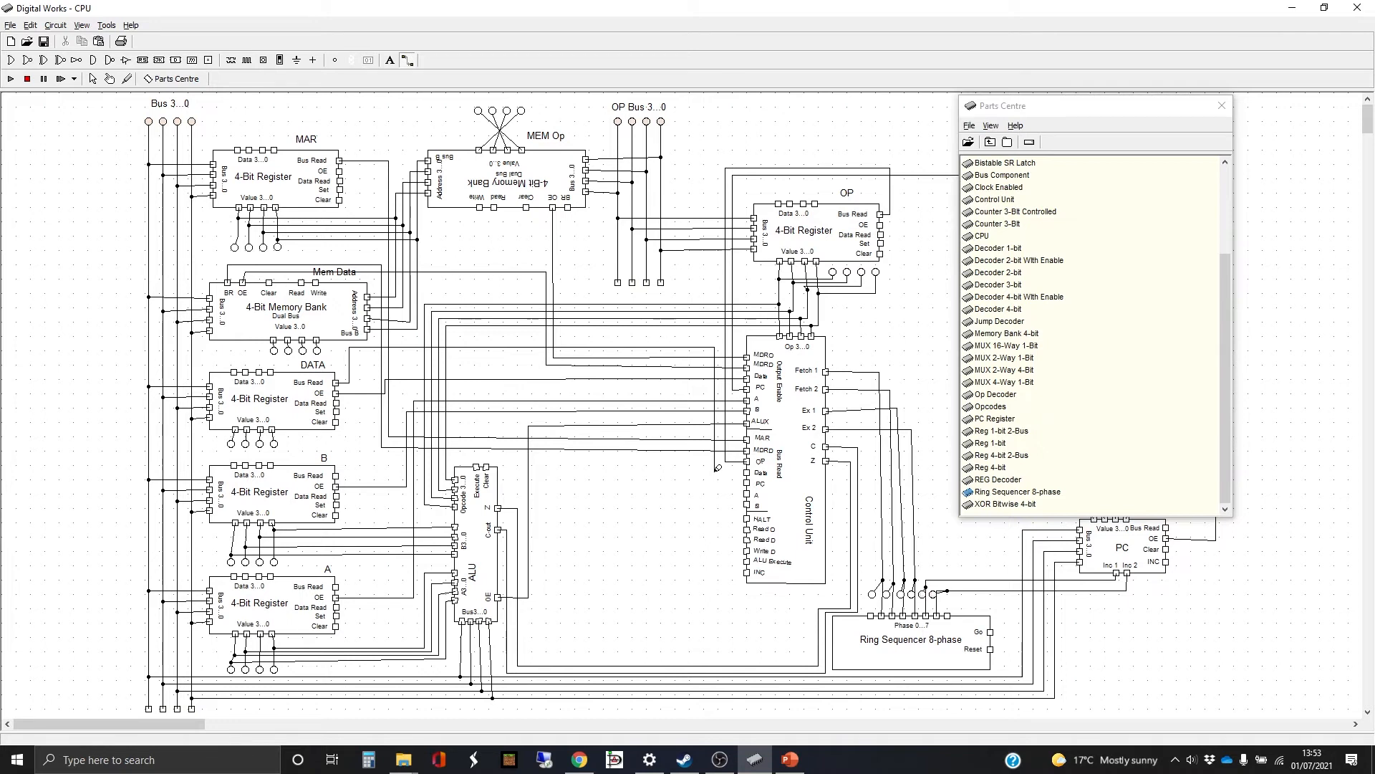
drag(717, 468, 742, 471)
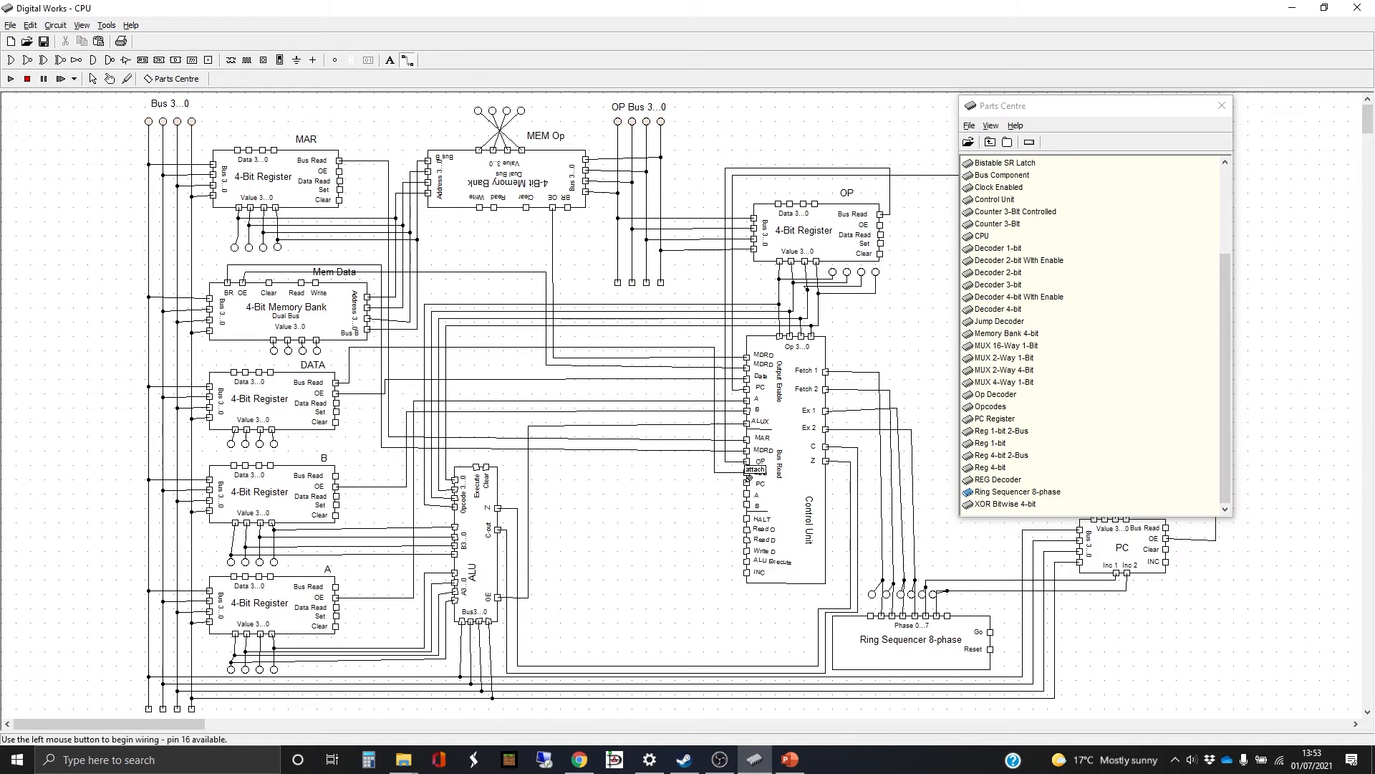
mouse_move(748, 478)
mouse_down()
mouse_move(710, 478)
mouse_move(712, 152)
mouse_move(949, 157)
mouse_up()
drag(1184, 111, 542, 115)
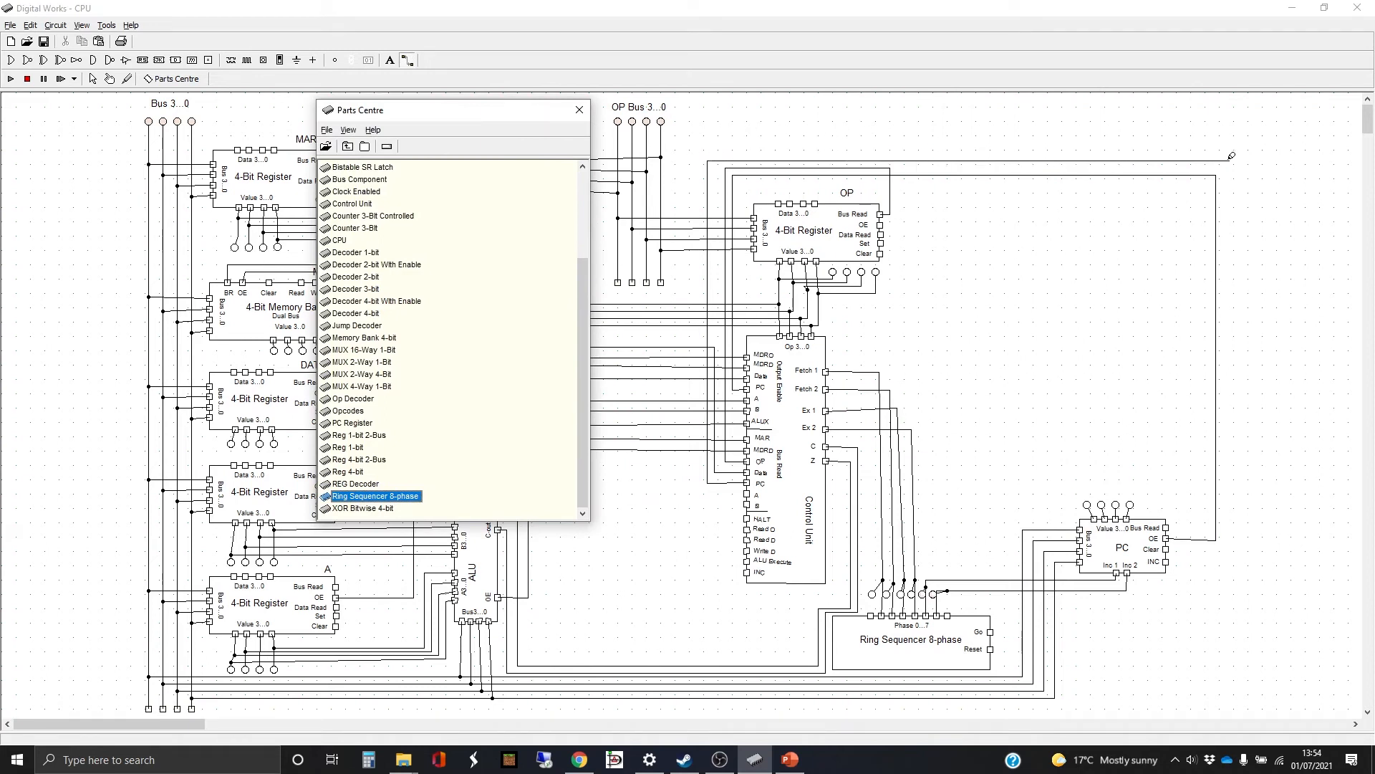
click(1181, 157)
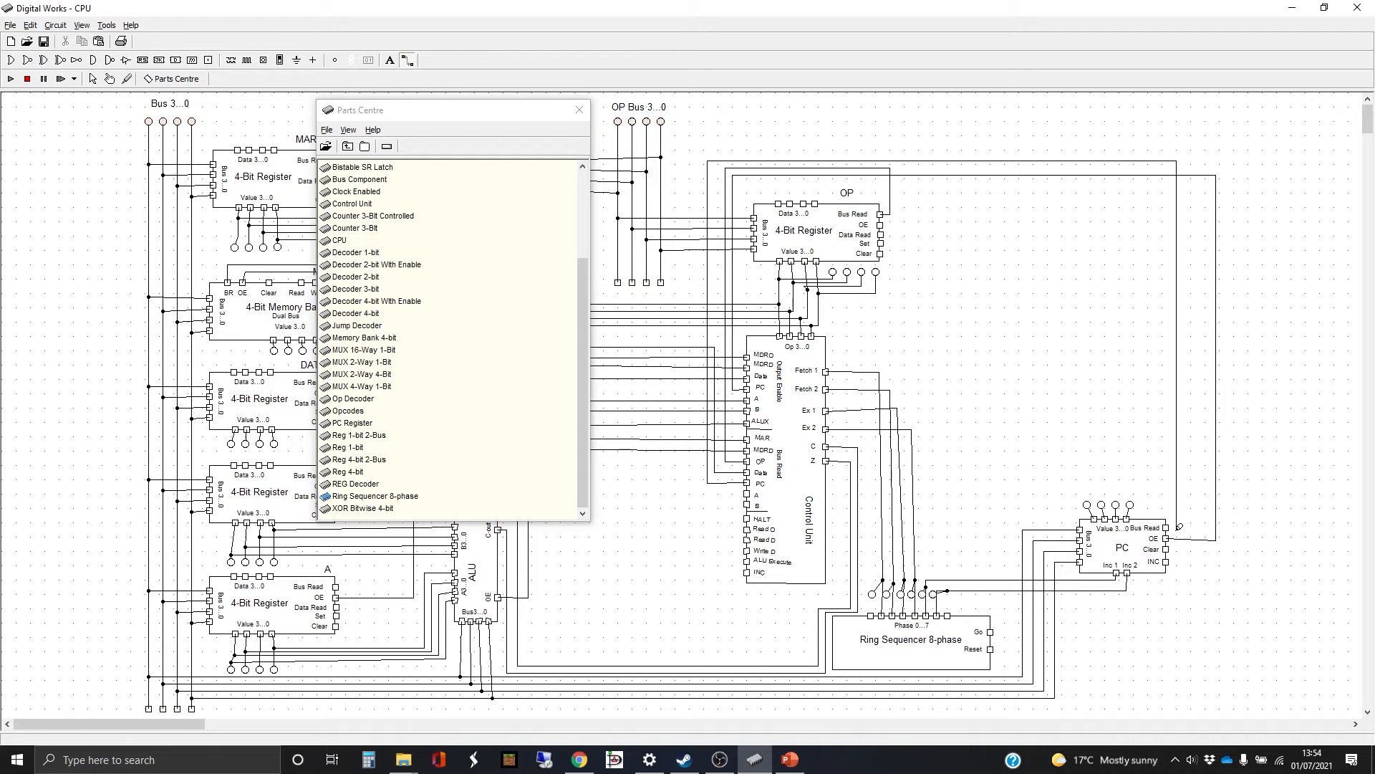
click(1172, 528)
drag(487, 119, 1164, 107)
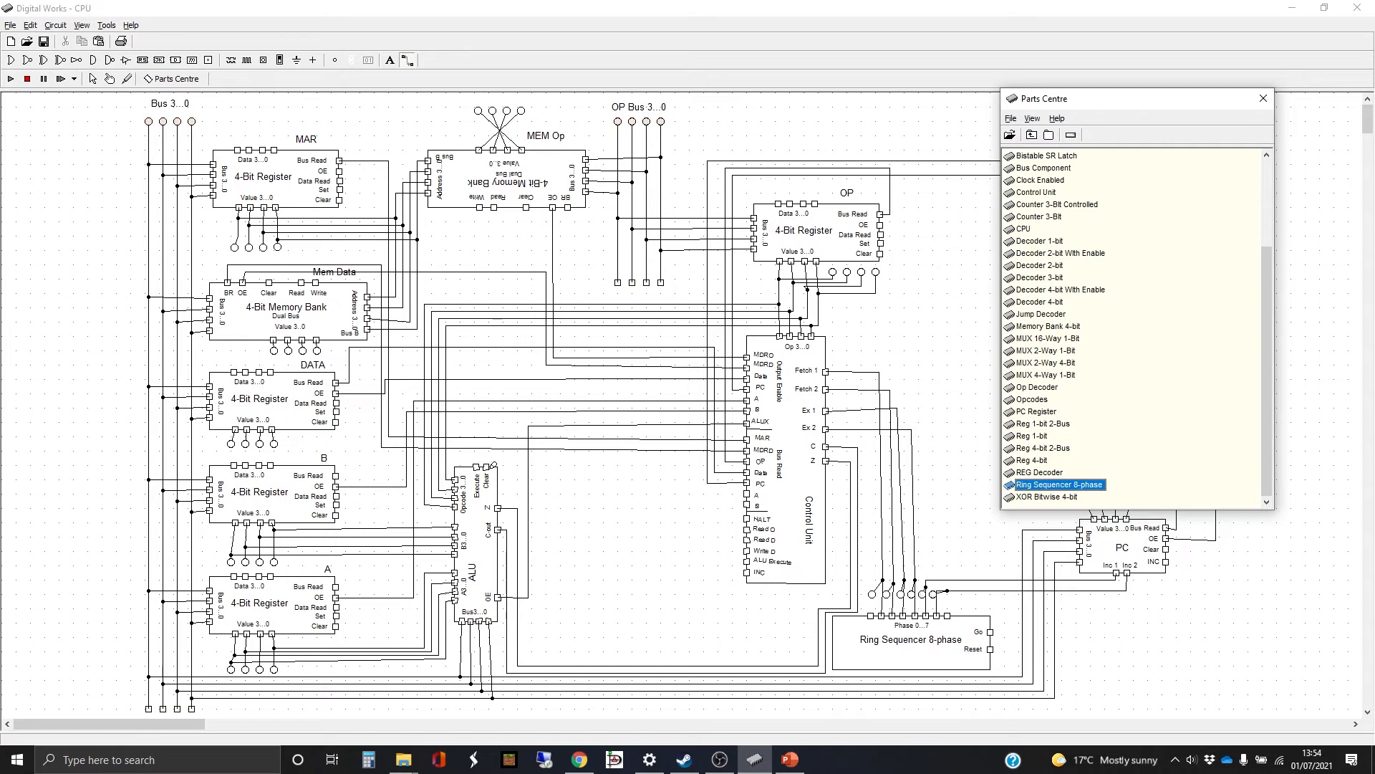
Step: Wire the Control Unit's A and B bus-read pins to the Bus Read pins of the A and B registers
click(751, 489)
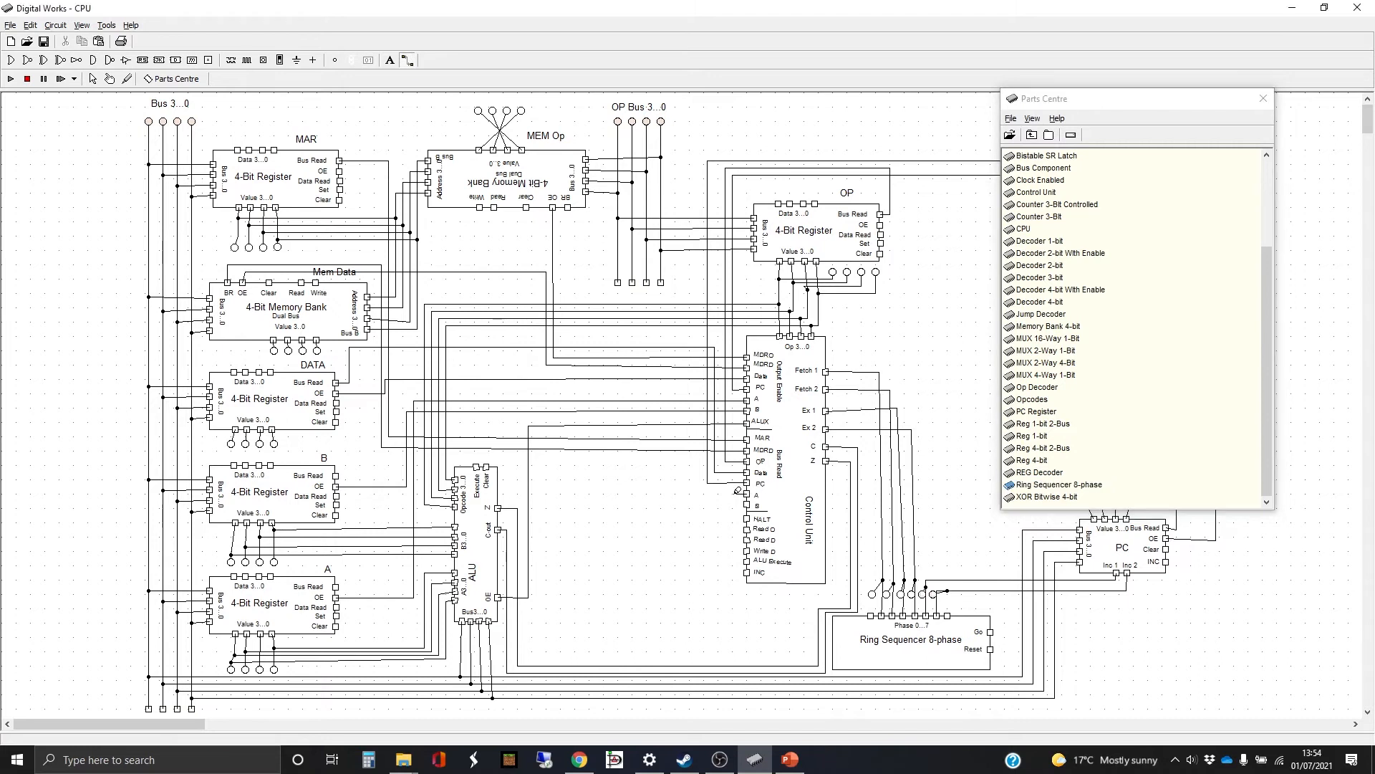
mouse_move(736, 492)
mouse_down()
mouse_move(738, 633)
mouse_move(448, 639)
mouse_move(732, 635)
mouse_move(355, 628)
mouse_move(364, 581)
mouse_move(341, 582)
mouse_up()
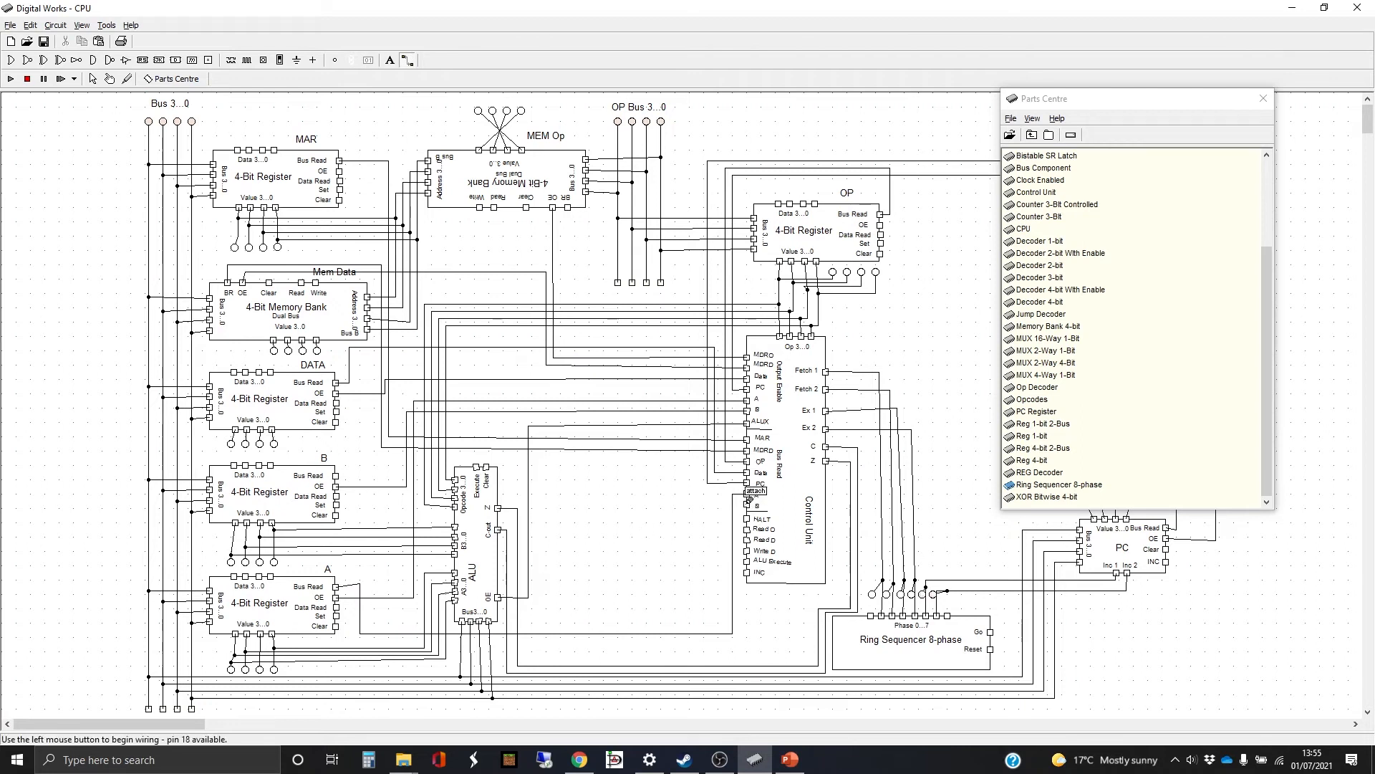
drag(749, 499, 542, 496)
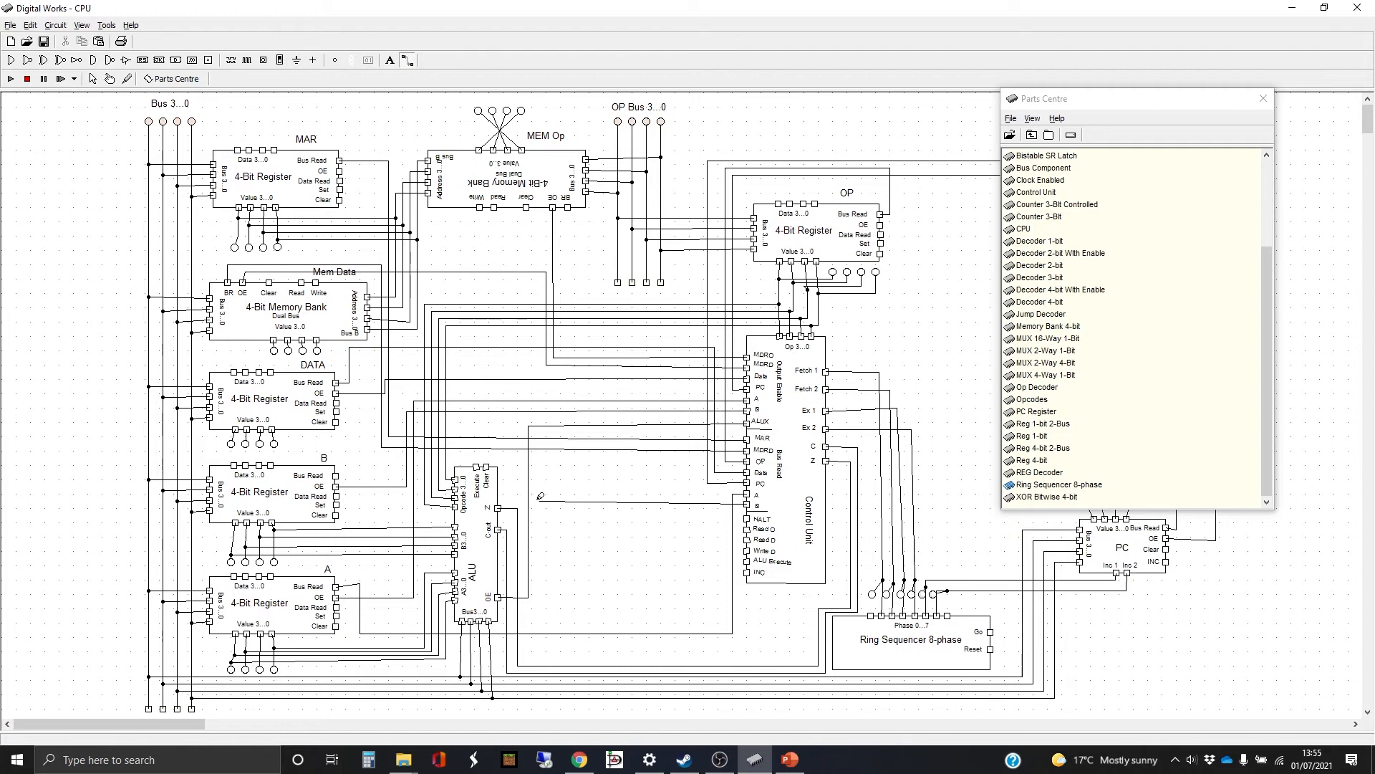
click(506, 502)
click(338, 470)
Step: Wire the Read pins of MEM Op and Mem Data and Mem Data's Write pin to the Control Unit's two Read pins and Write D pin
mouse_move(495, 215)
mouse_down()
mouse_move(542, 217)
mouse_move(540, 526)
mouse_move(749, 528)
mouse_up()
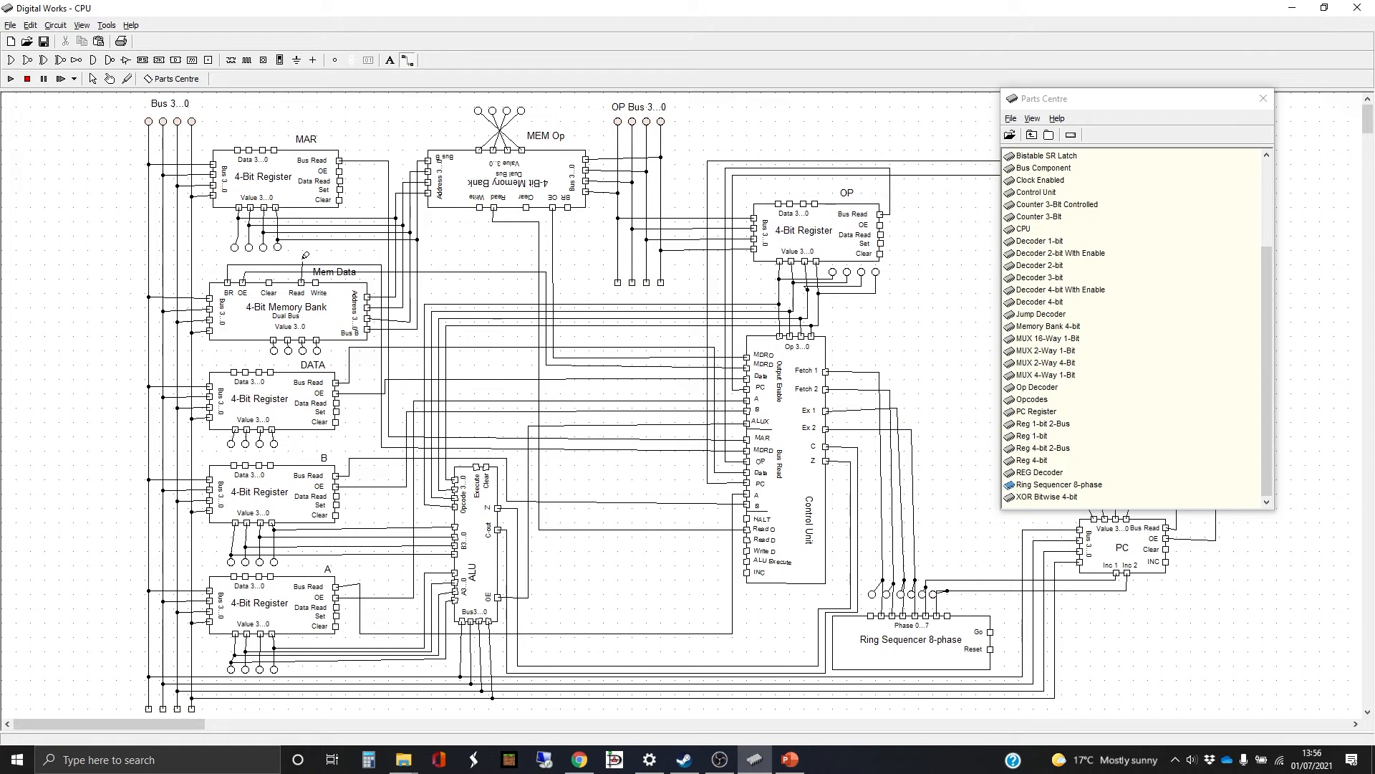
mouse_move(301, 283)
mouse_down()
mouse_move(582, 258)
mouse_move(568, 260)
mouse_move(584, 487)
mouse_move(566, 542)
mouse_move(750, 534)
mouse_up()
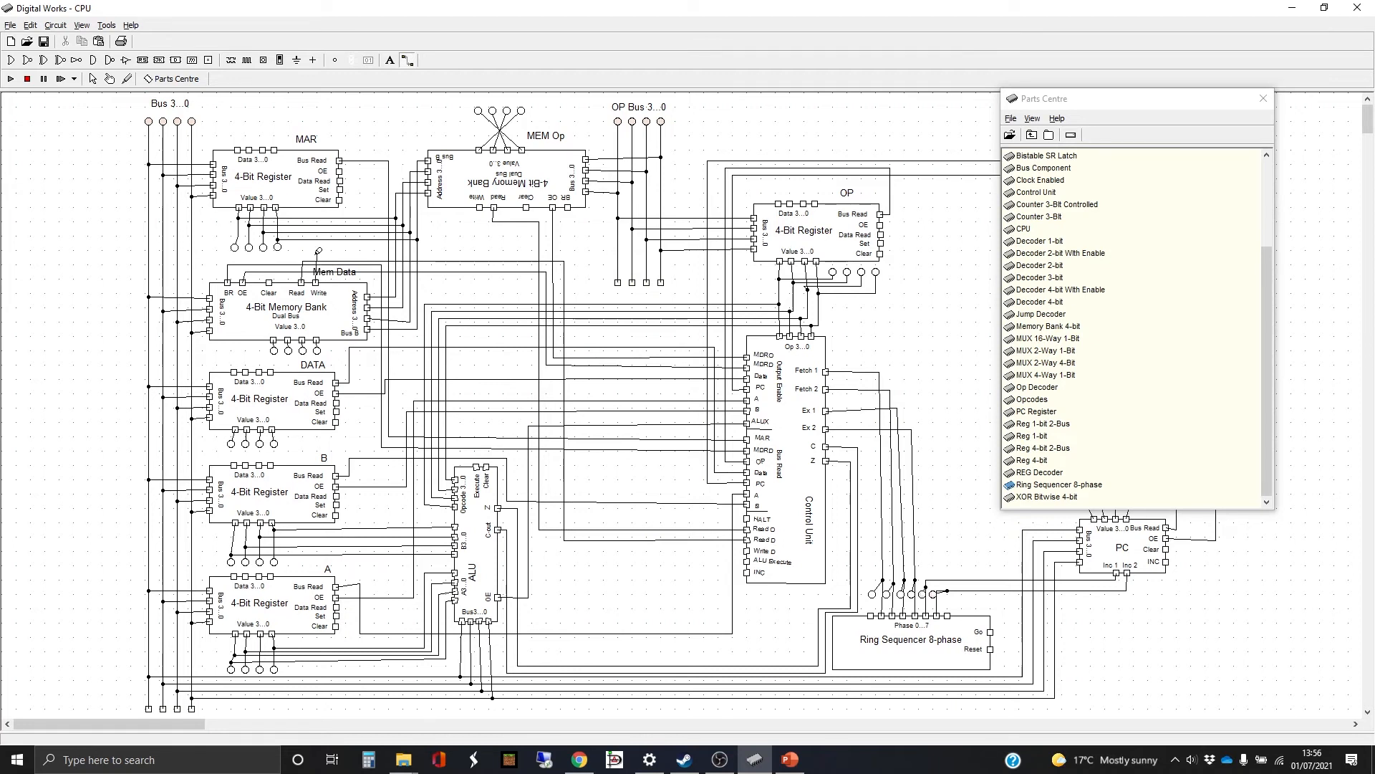
mouse_move(318, 251)
mouse_down()
mouse_move(581, 249)
mouse_move(580, 546)
mouse_up()
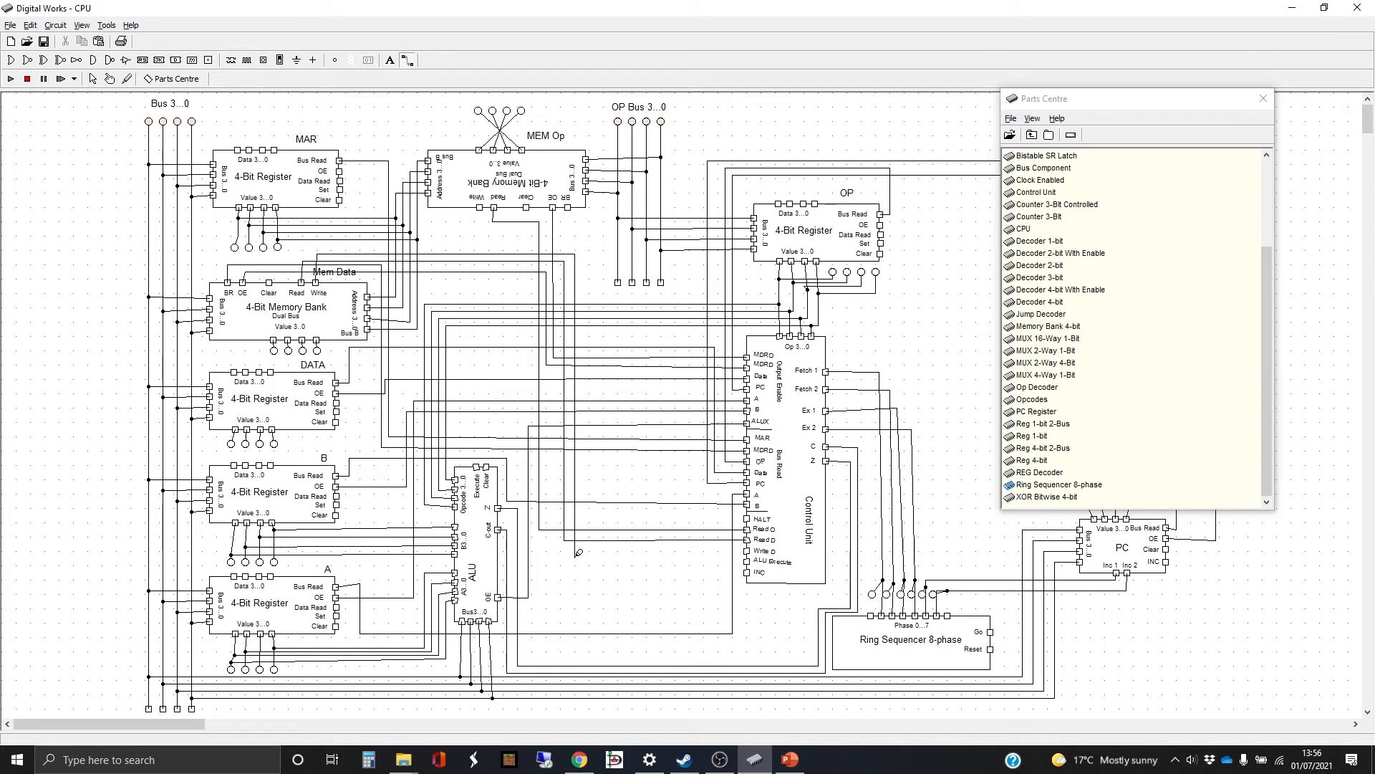
drag(579, 552, 742, 550)
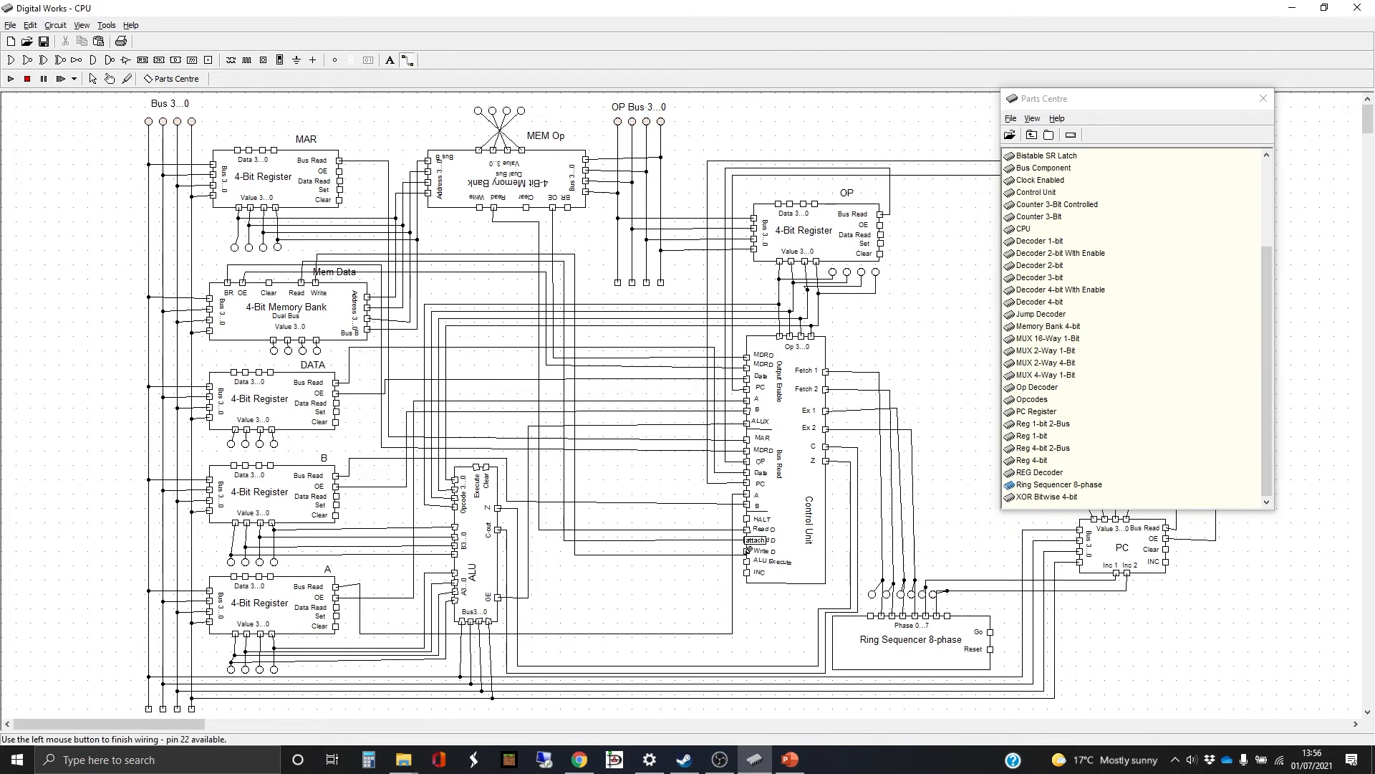
click(749, 549)
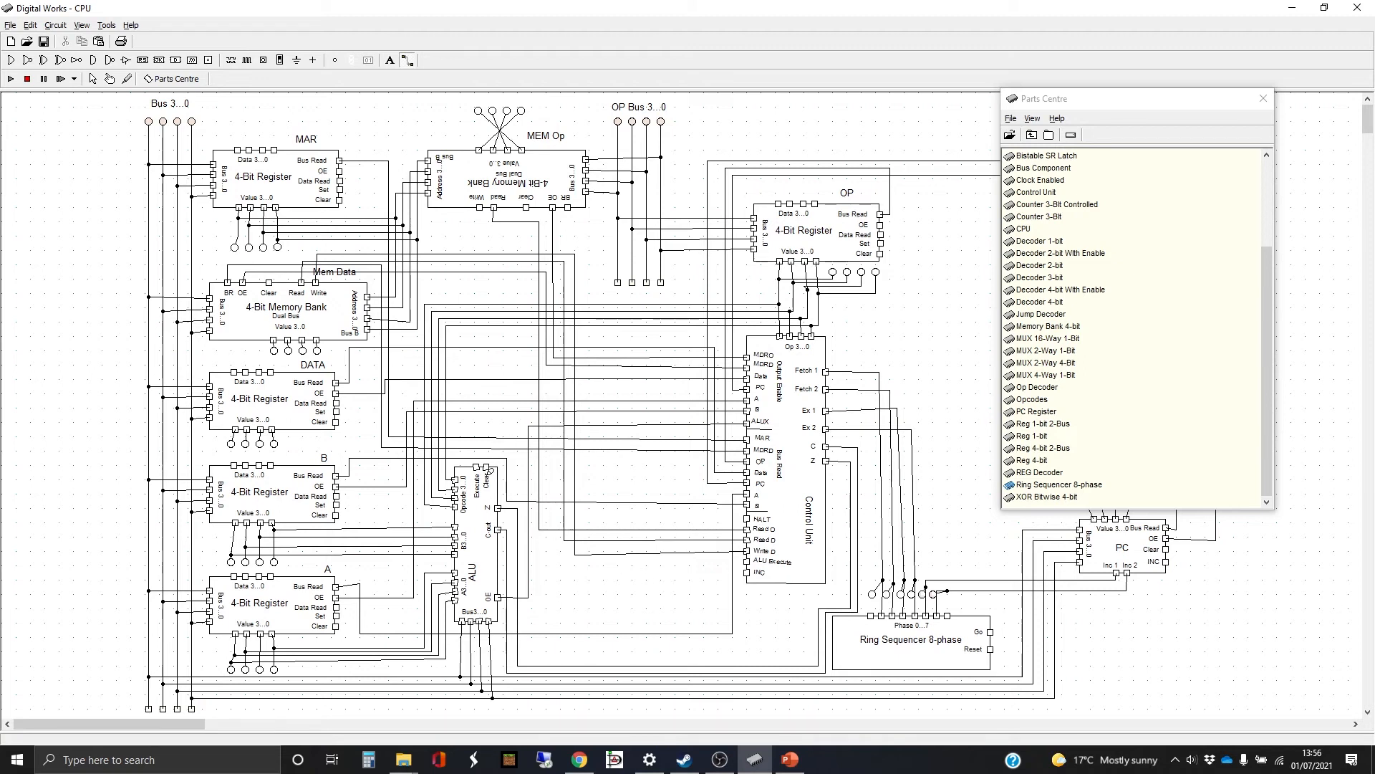
Step: Wire the Control Unit's ALU Execute pin to the ALU's Execute, and its INC pin over the OP register to the PC register's INC
click(476, 466)
click(747, 560)
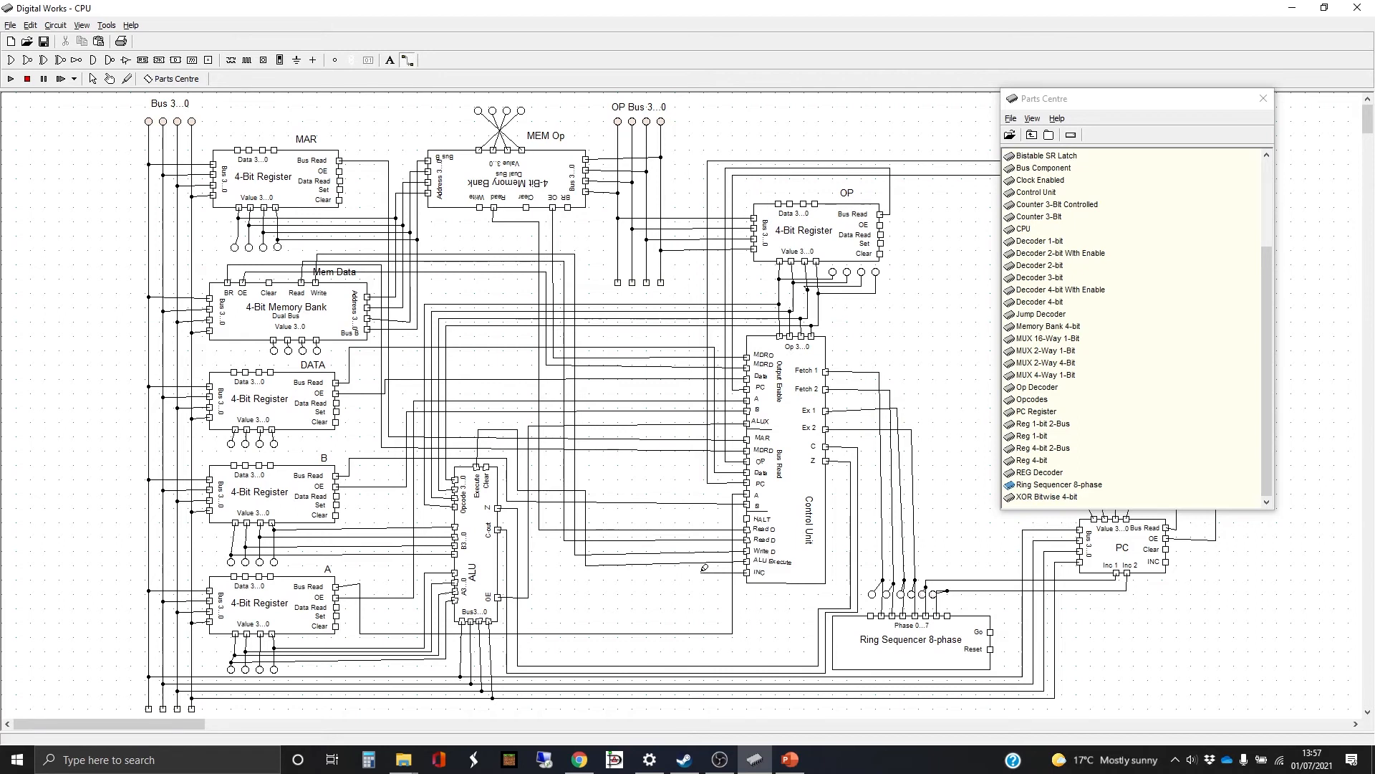
drag(704, 568, 701, 143)
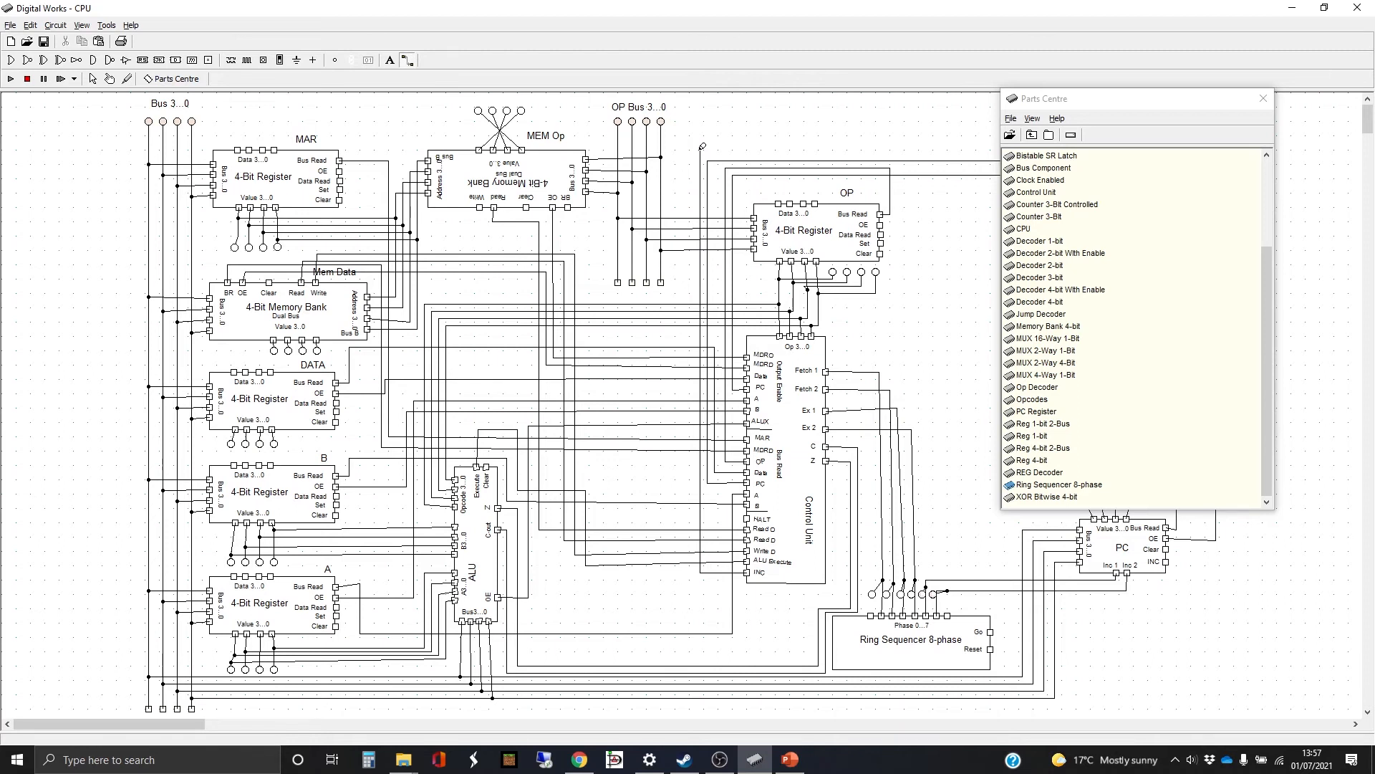
click(700, 149)
drag(1087, 103, 562, 116)
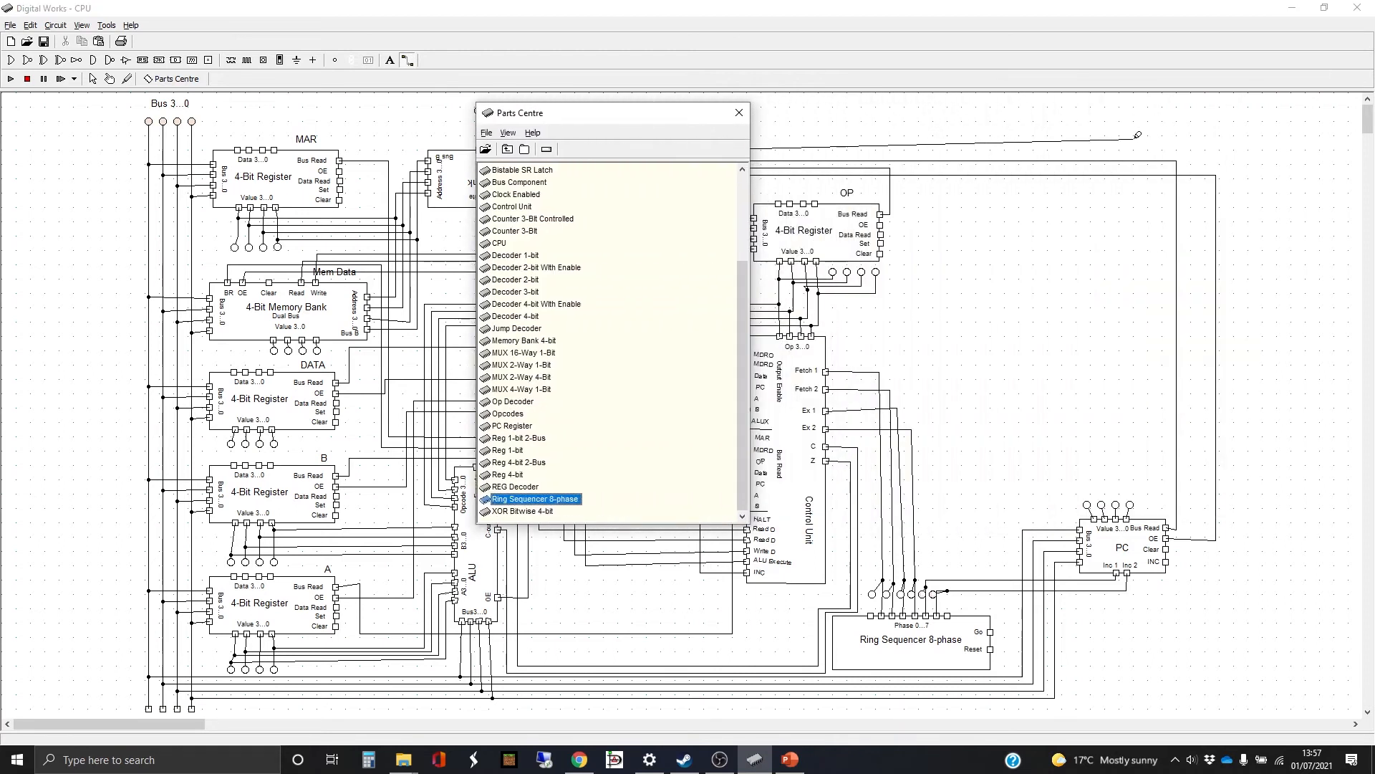
click(1199, 148)
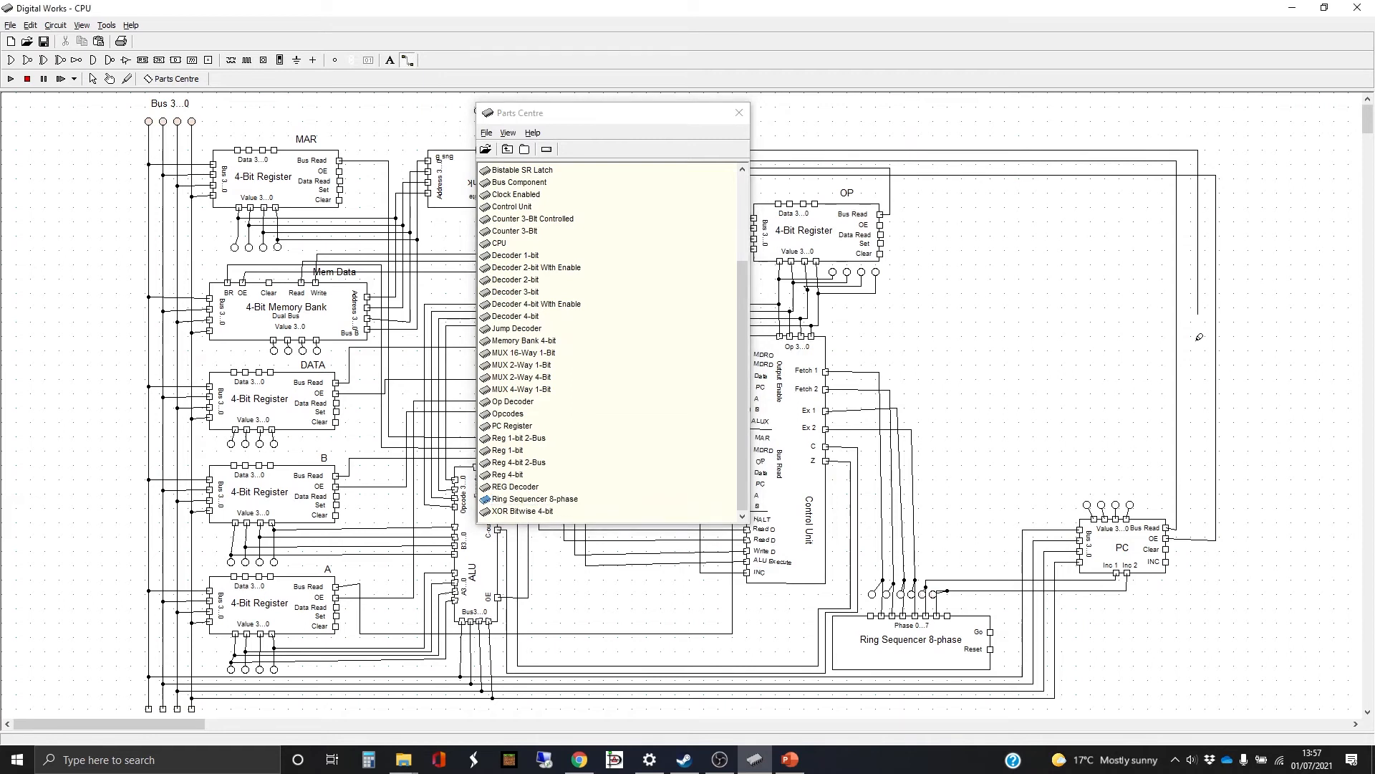
click(1193, 561)
click(1166, 562)
drag(592, 119, 1124, 117)
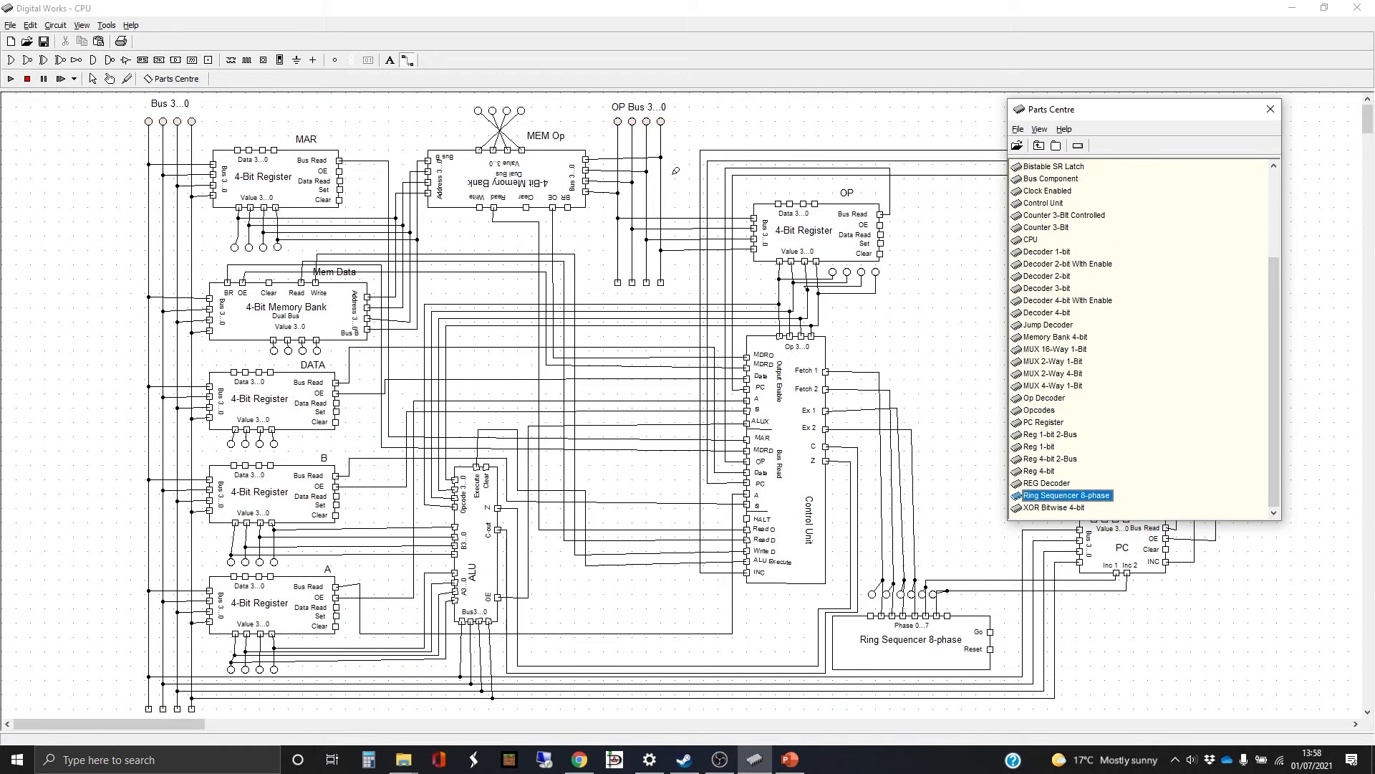
Step: Trace individual wires attached to the Control Unit, including its C and Z pins and its Data and PC output-enable pins
click(94, 81)
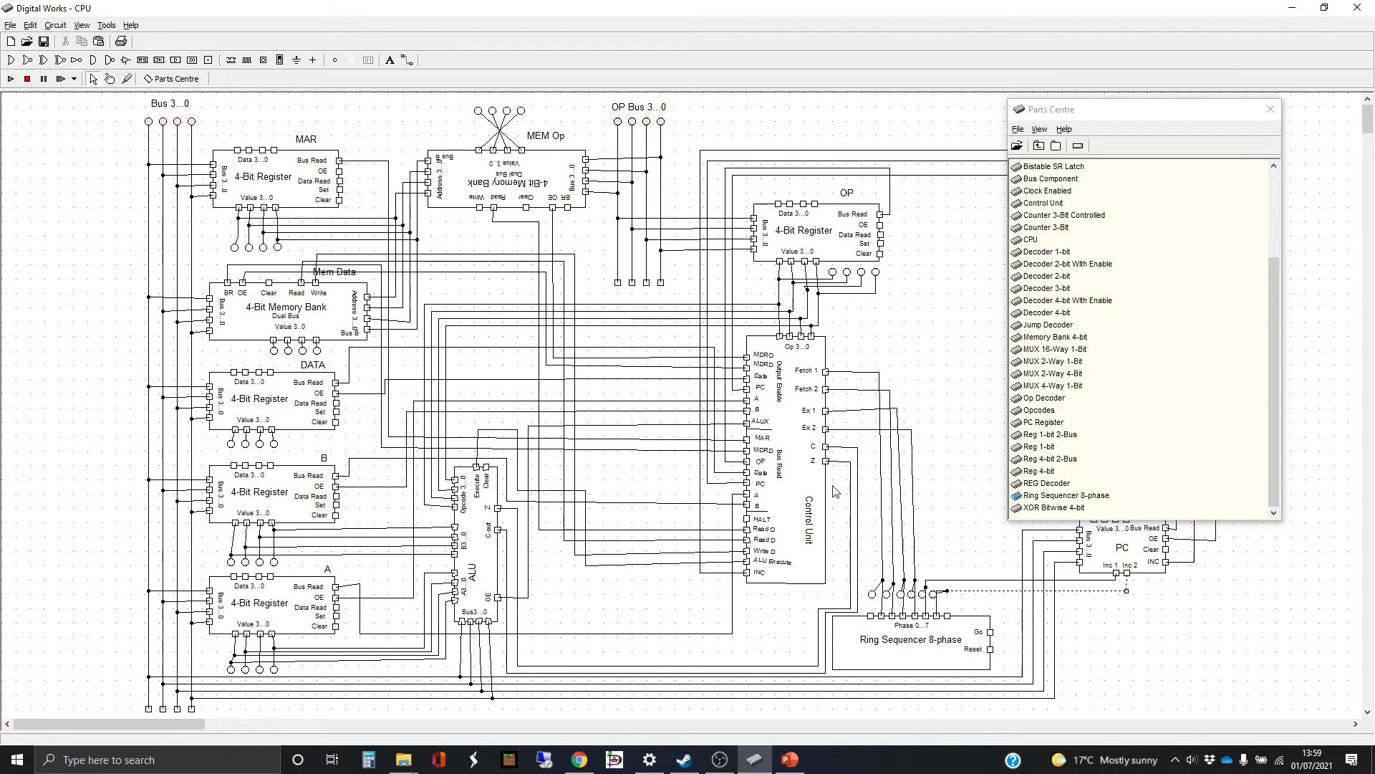
click(838, 447)
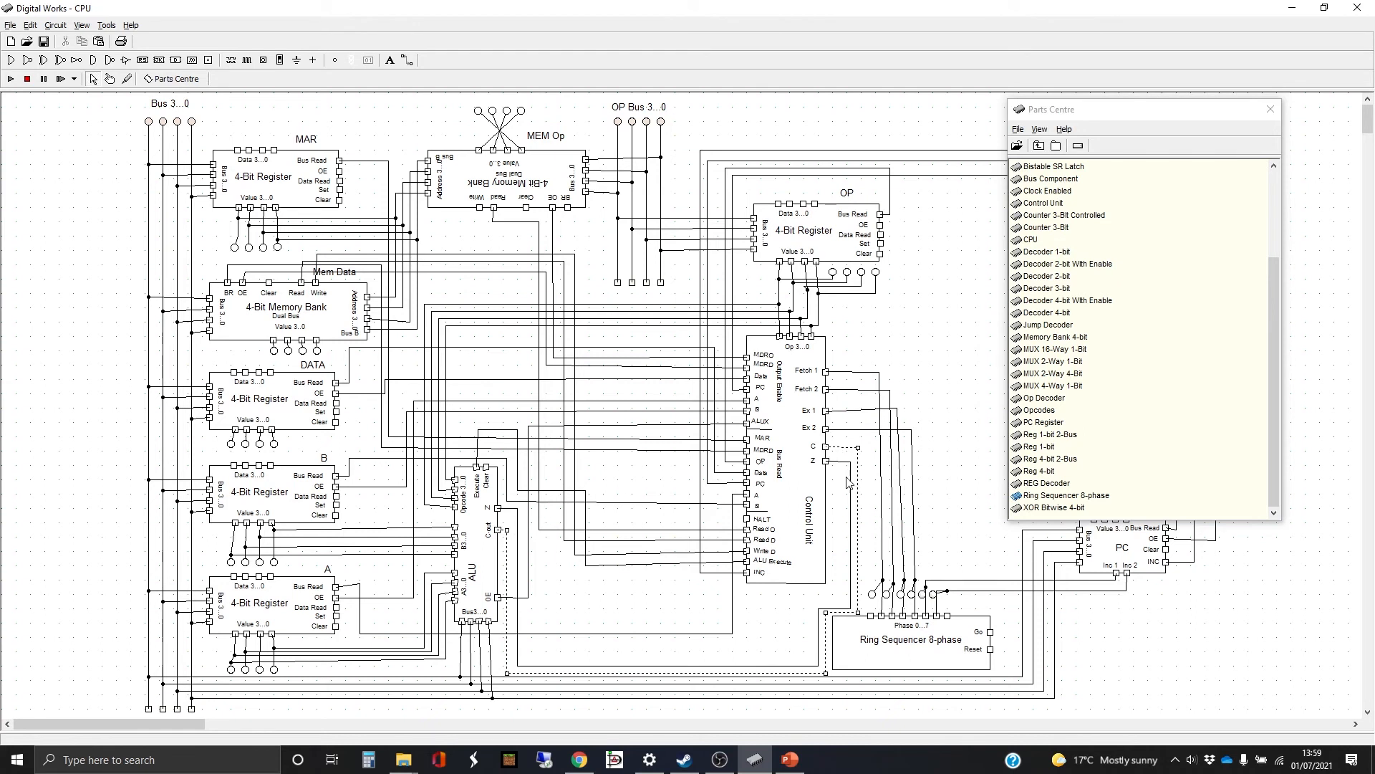
click(843, 464)
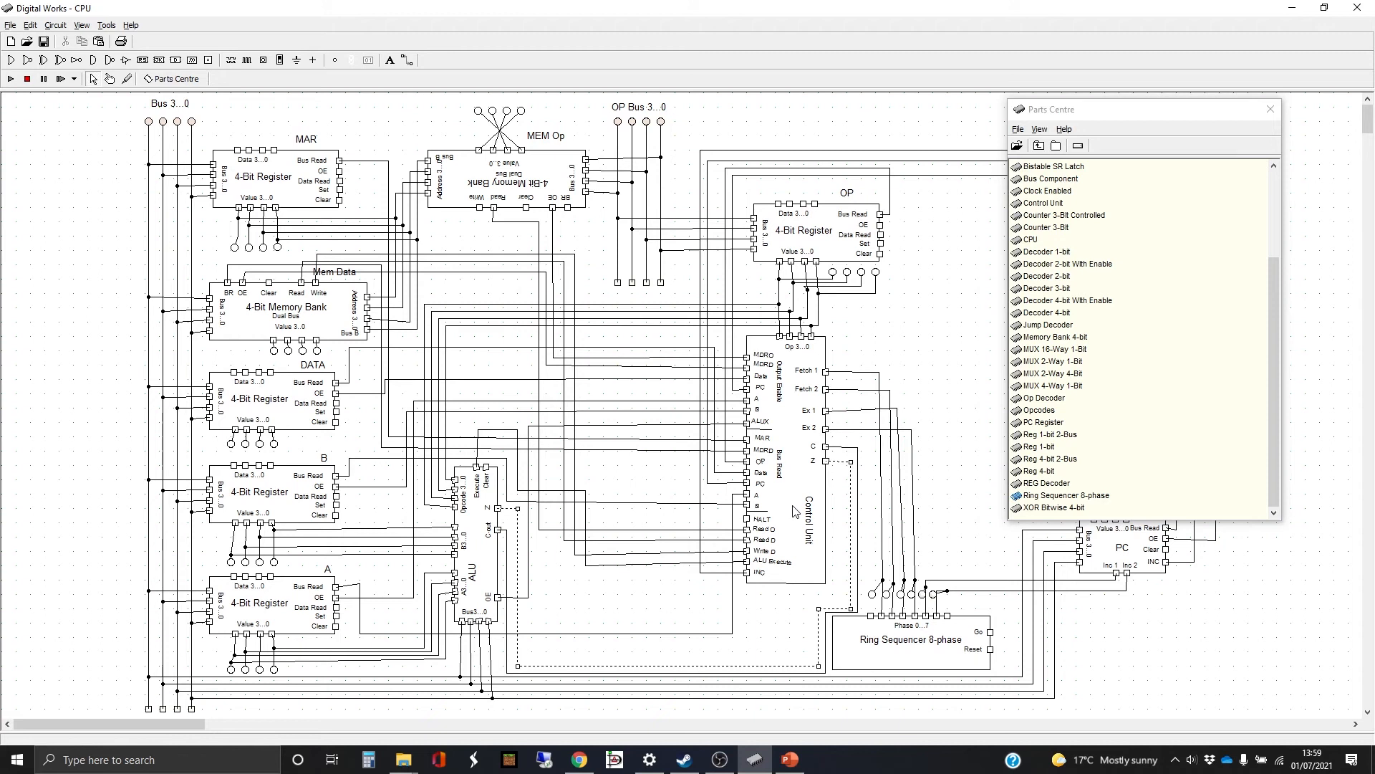
click(742, 360)
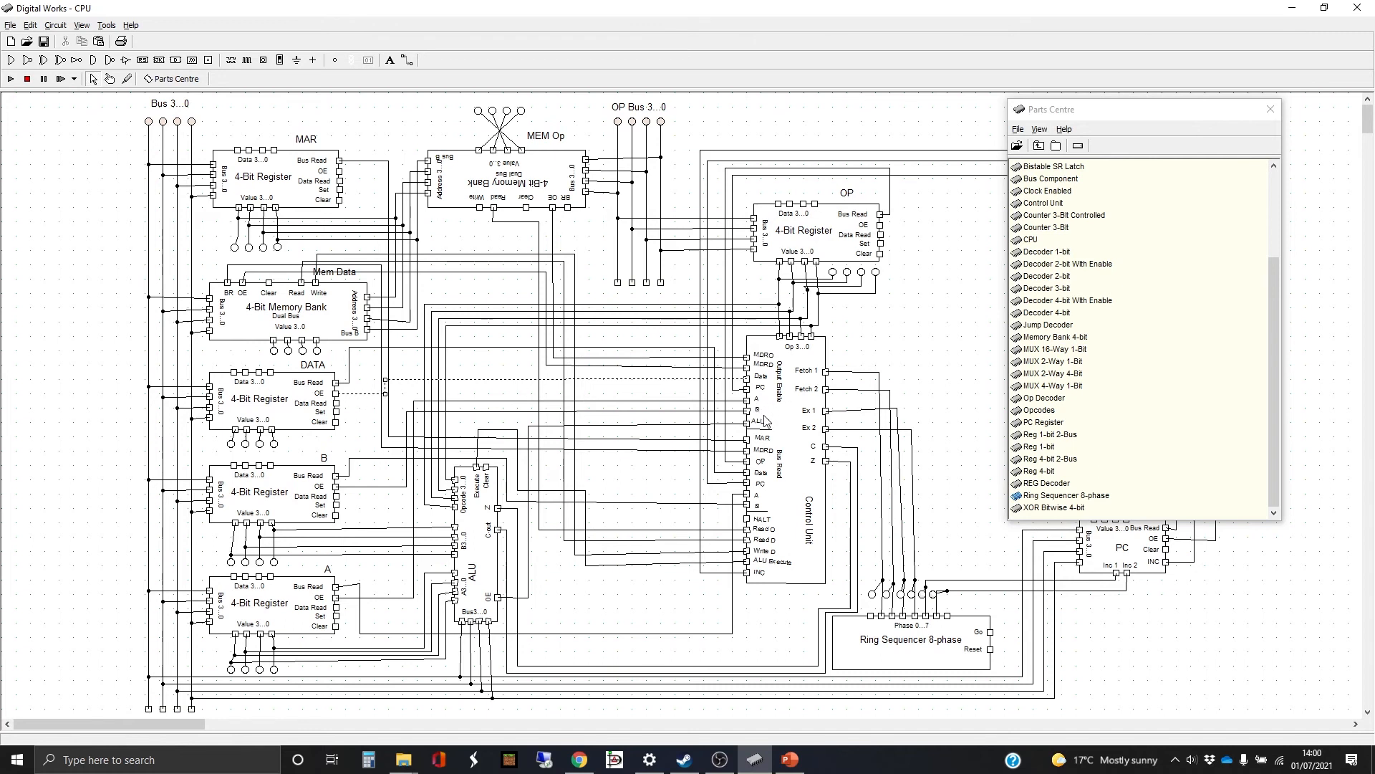
click(739, 391)
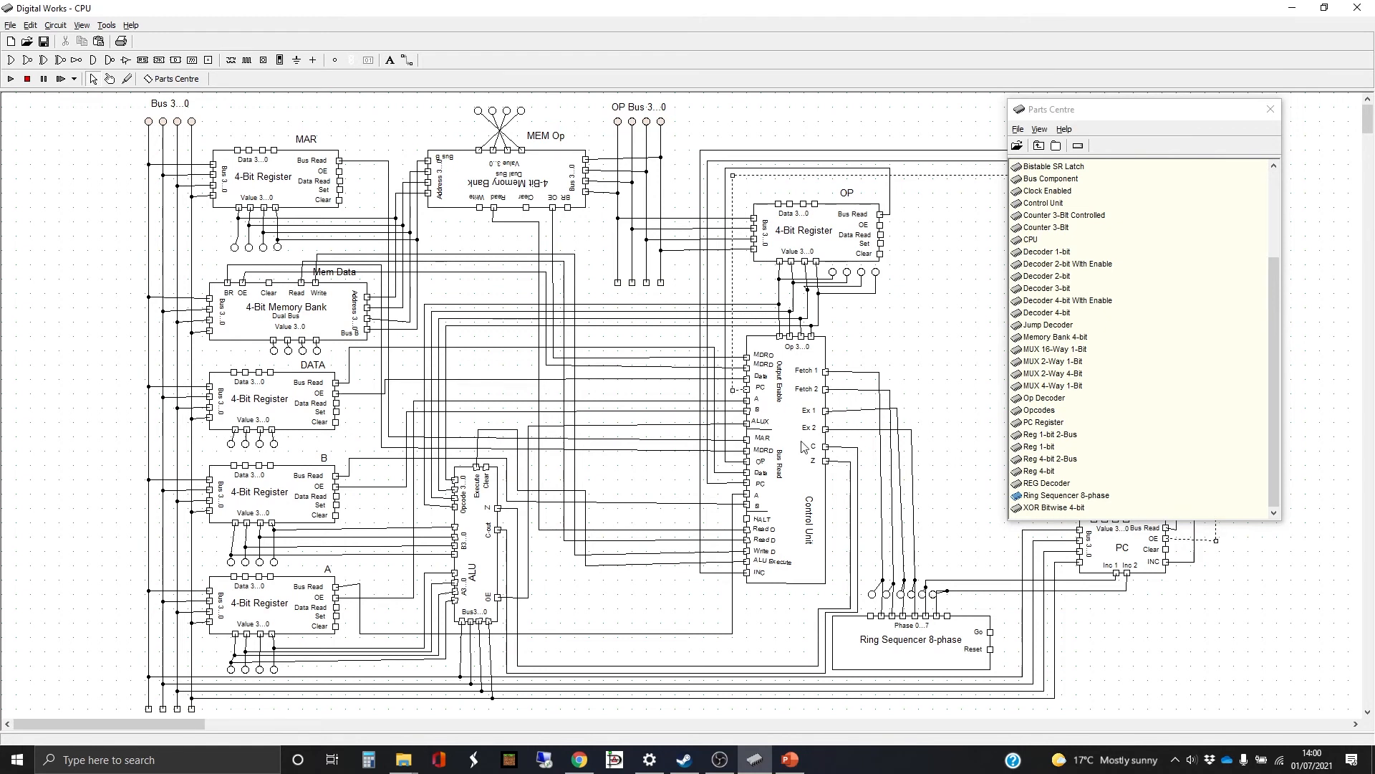
Step: Trace the Control Unit's A output-enable wire and its OP, Data and PC bus-read wires to the components they connect
click(736, 402)
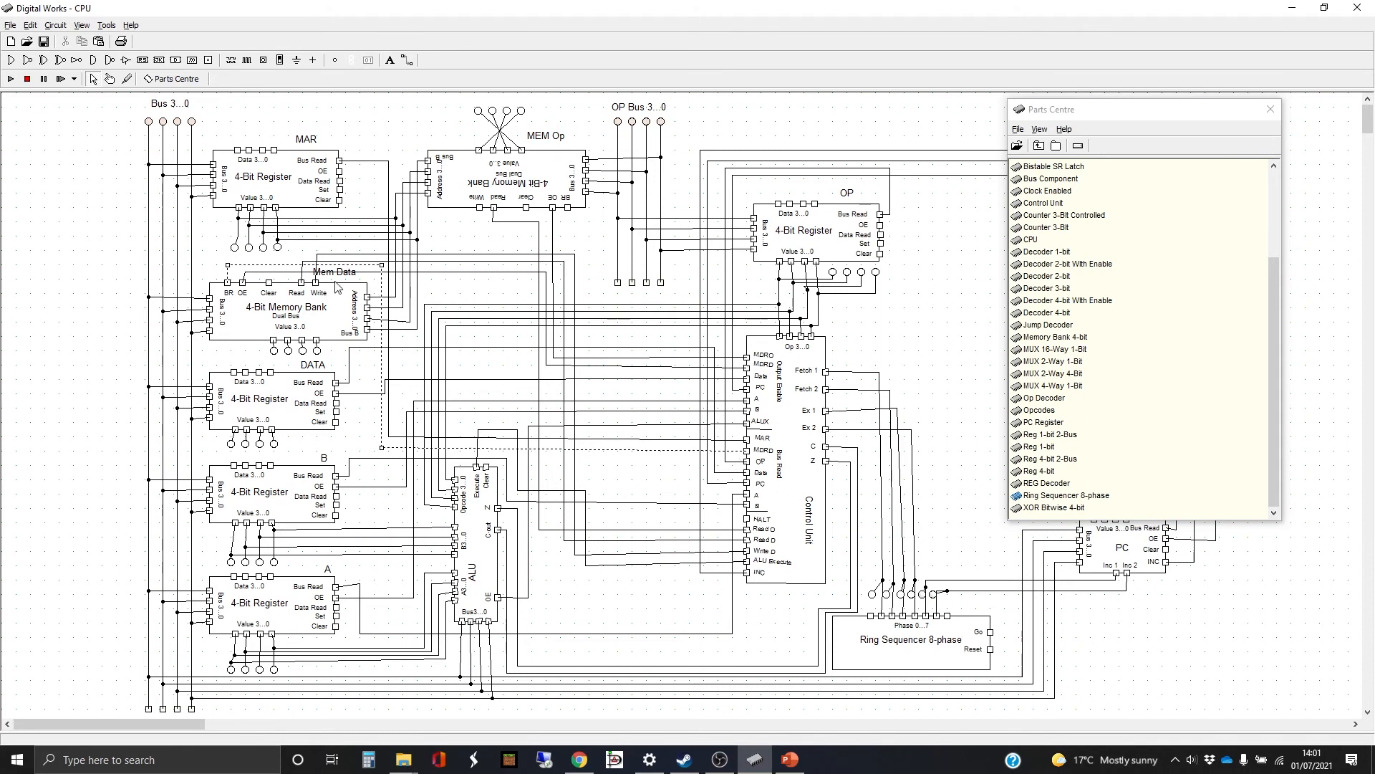
click(738, 463)
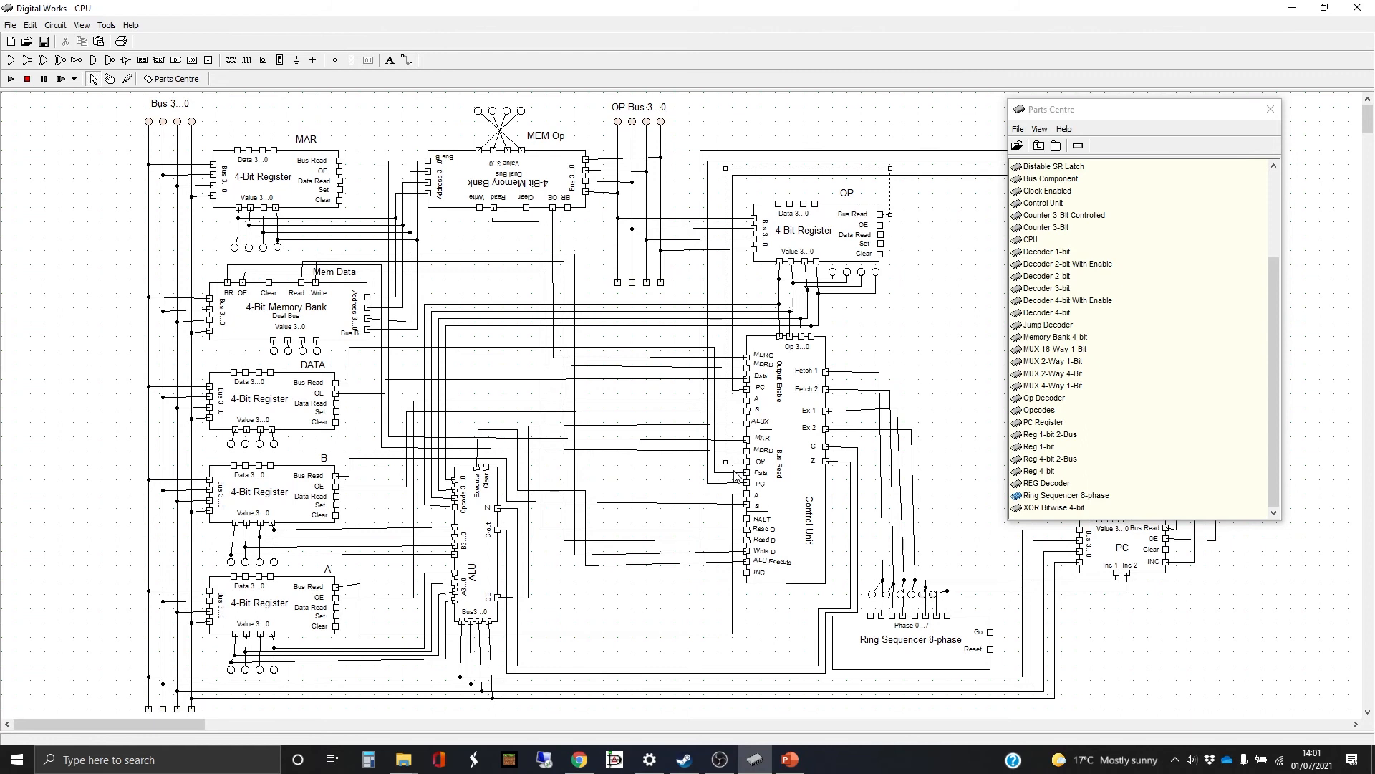
click(735, 475)
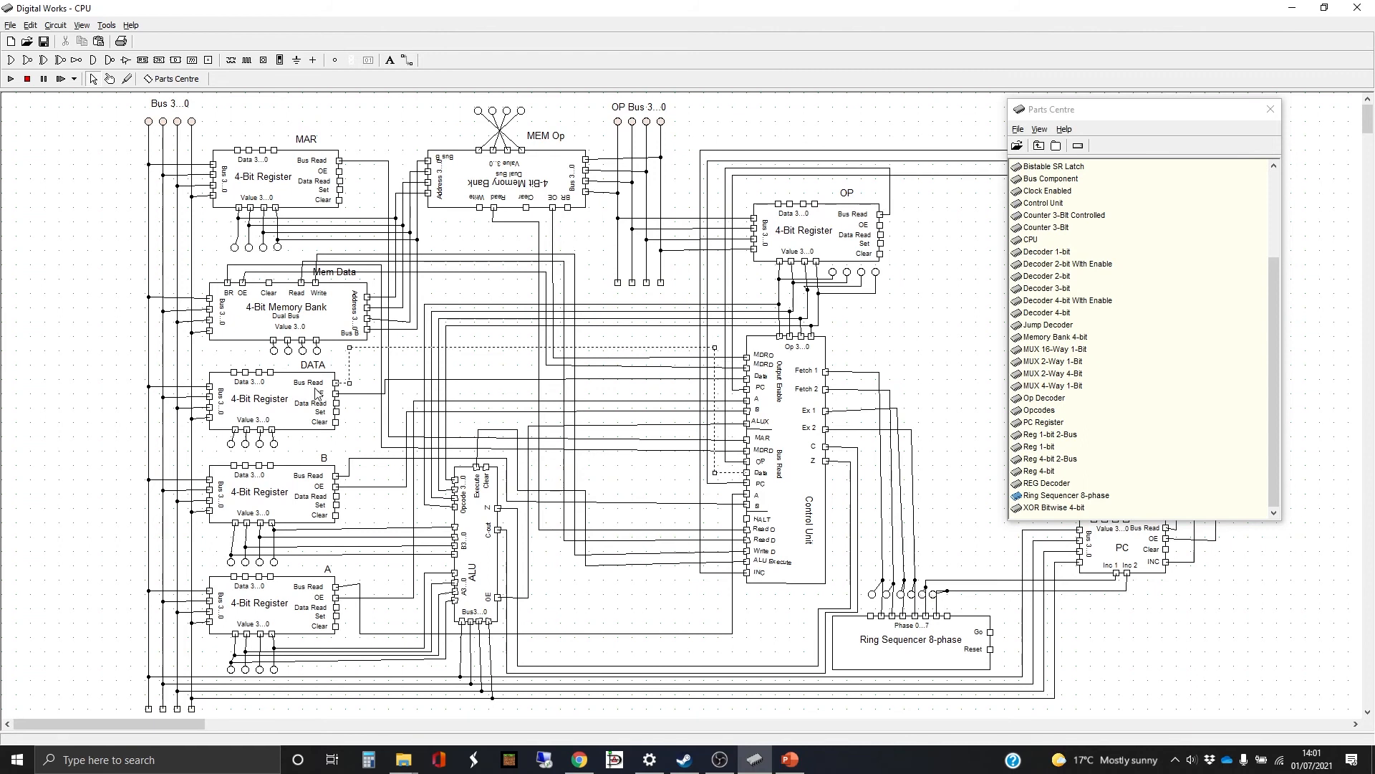
click(731, 486)
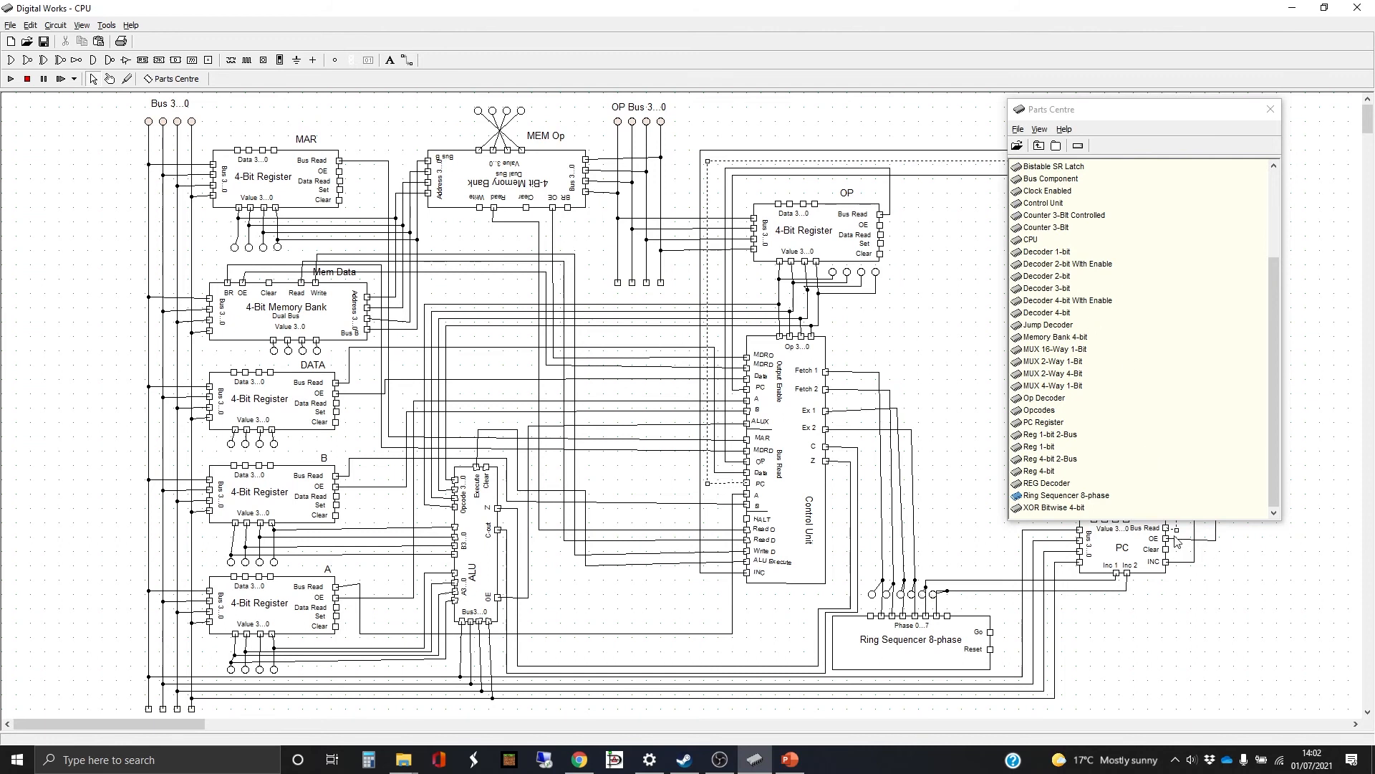
Step: Straighten the end of the Control Unit's A bus-read wire where it meets the A register's Bus Read pin
click(739, 497)
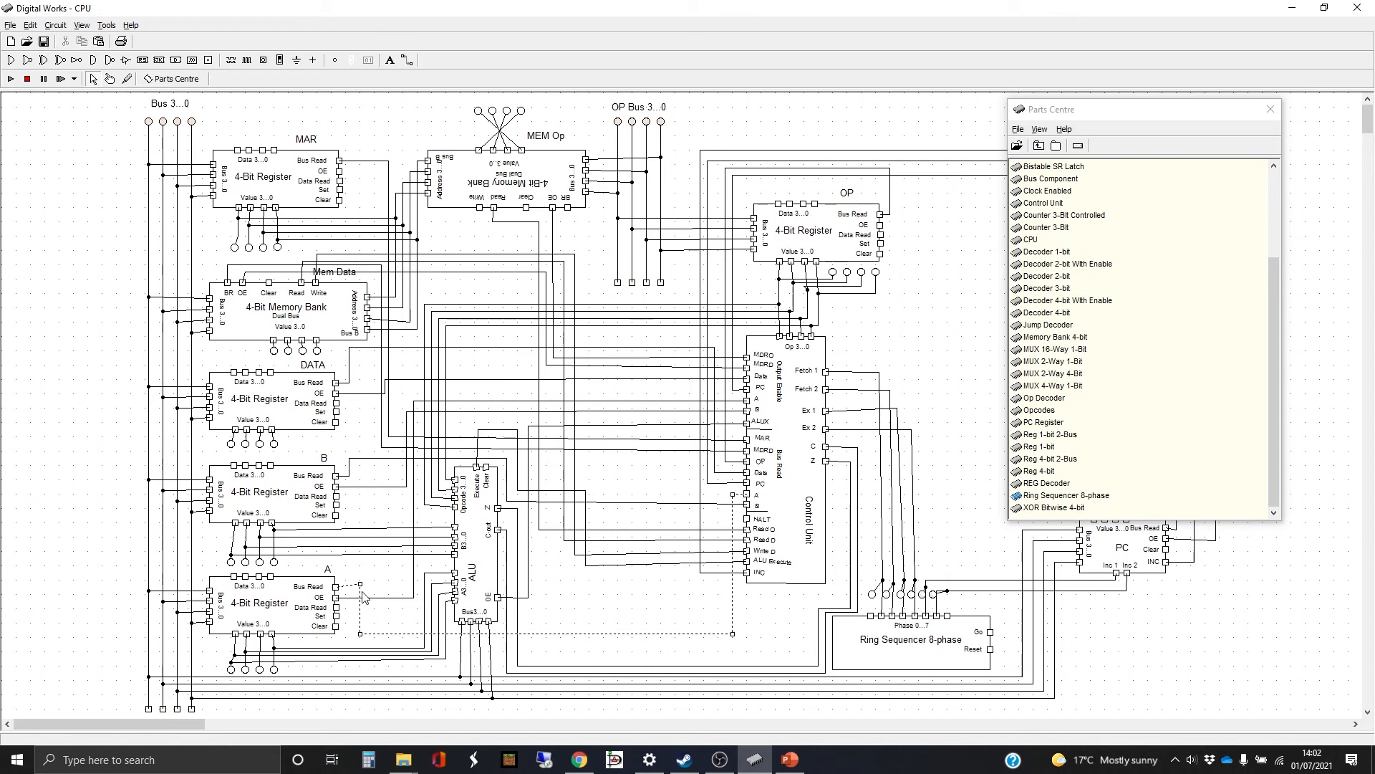
drag(360, 584, 360, 588)
Step: Trace the Control Unit's B bus-read, both Read, Write D, ALU Execute and INC wires to their destination pins
click(741, 505)
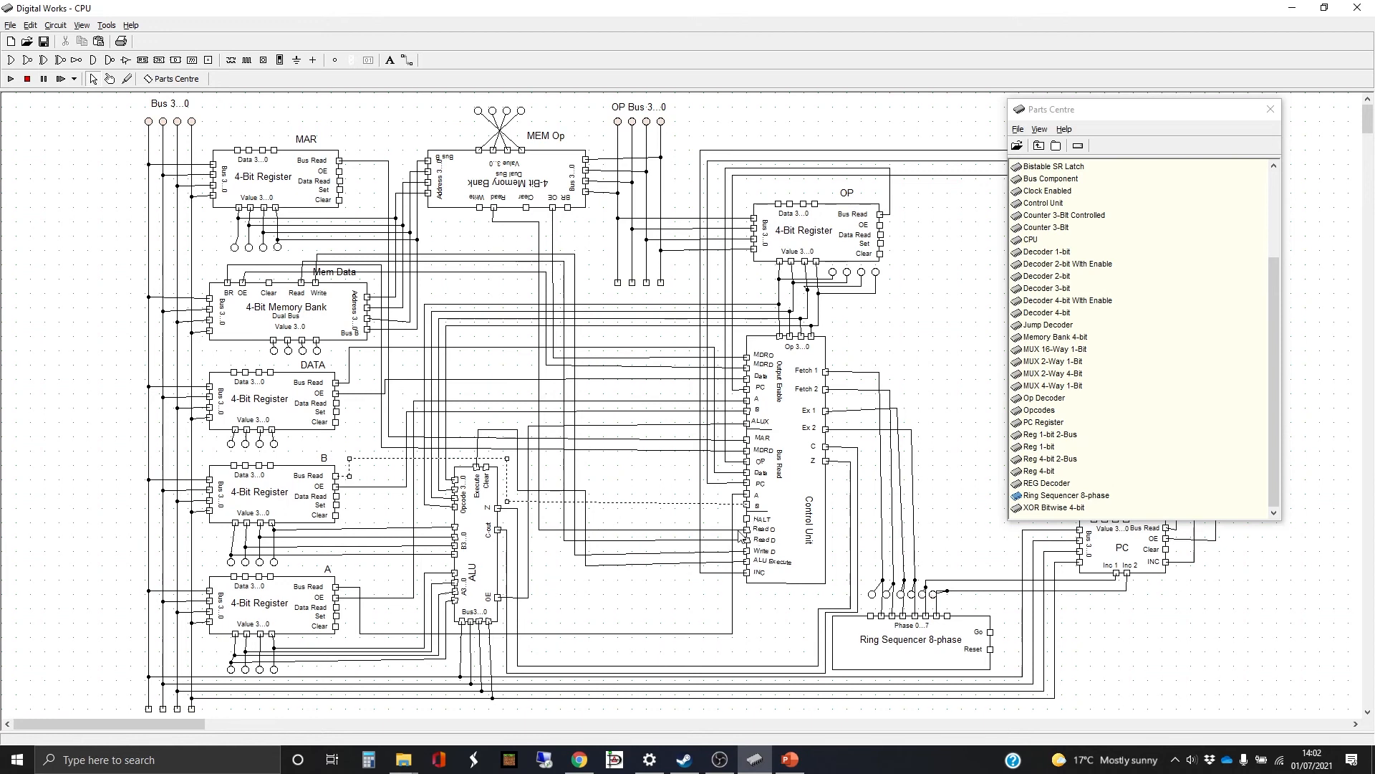
click(738, 531)
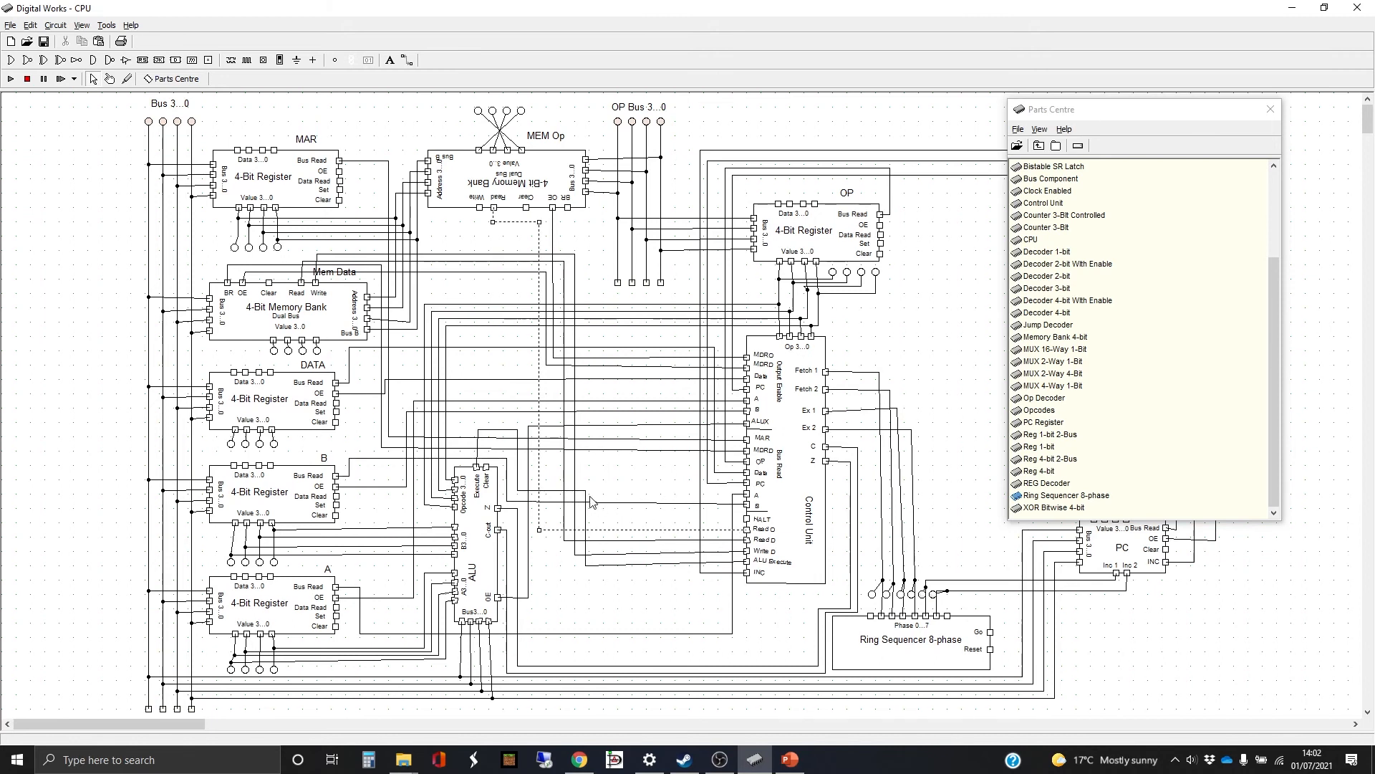
click(738, 540)
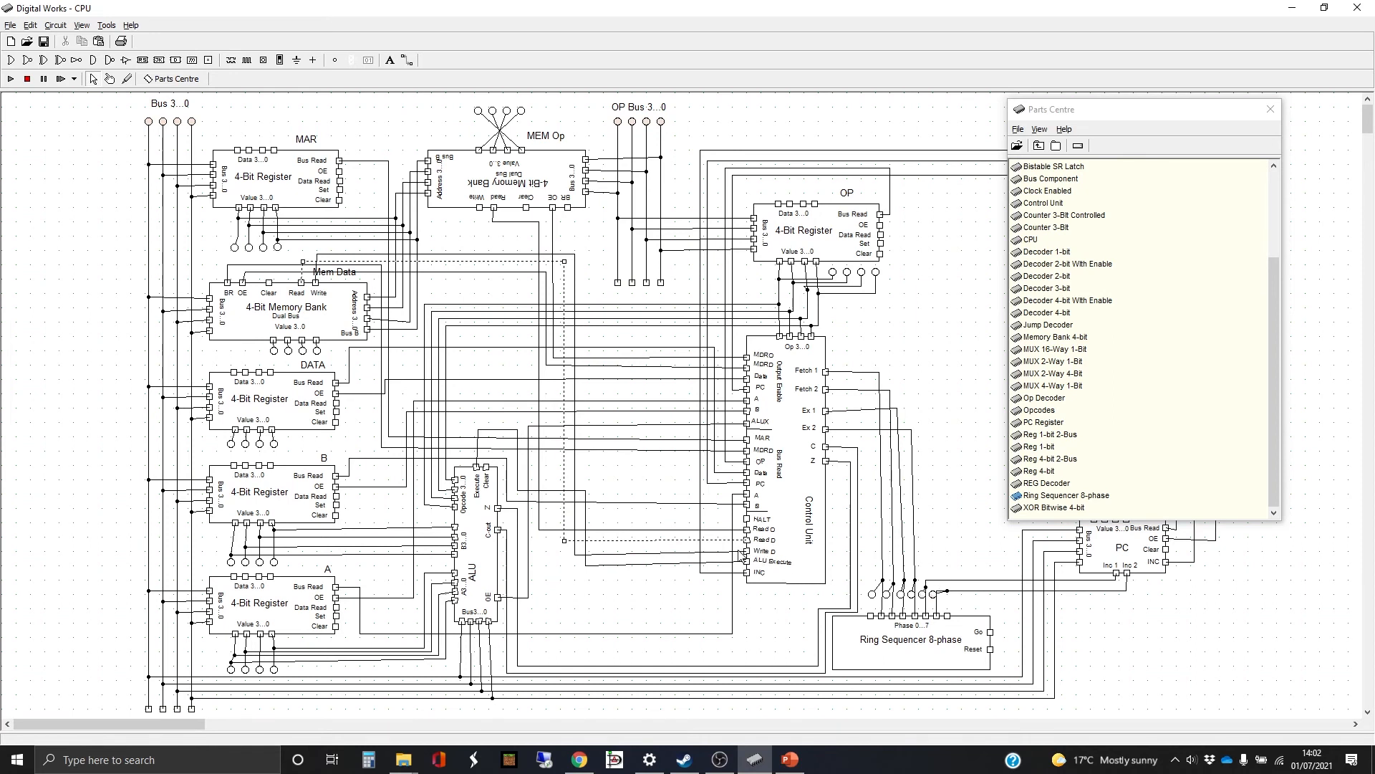
click(739, 552)
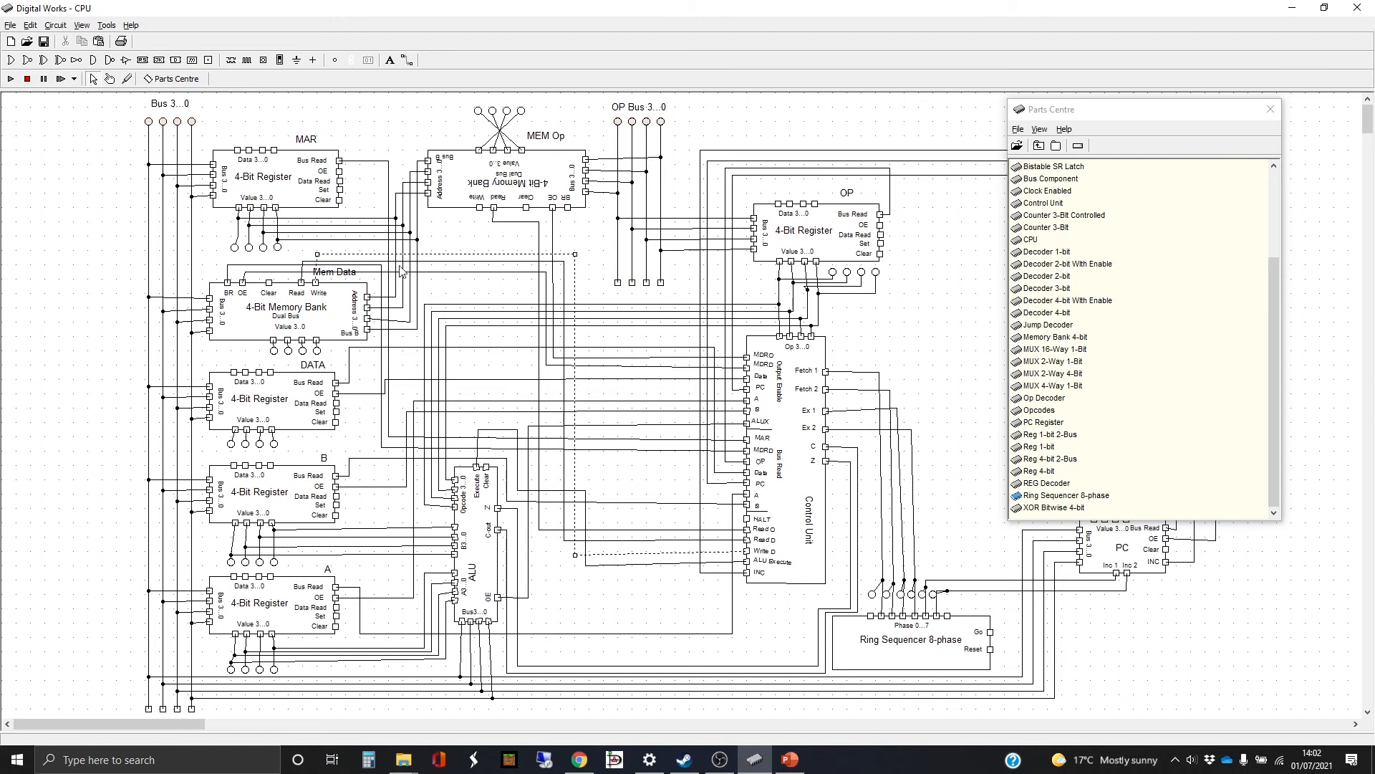
click(740, 565)
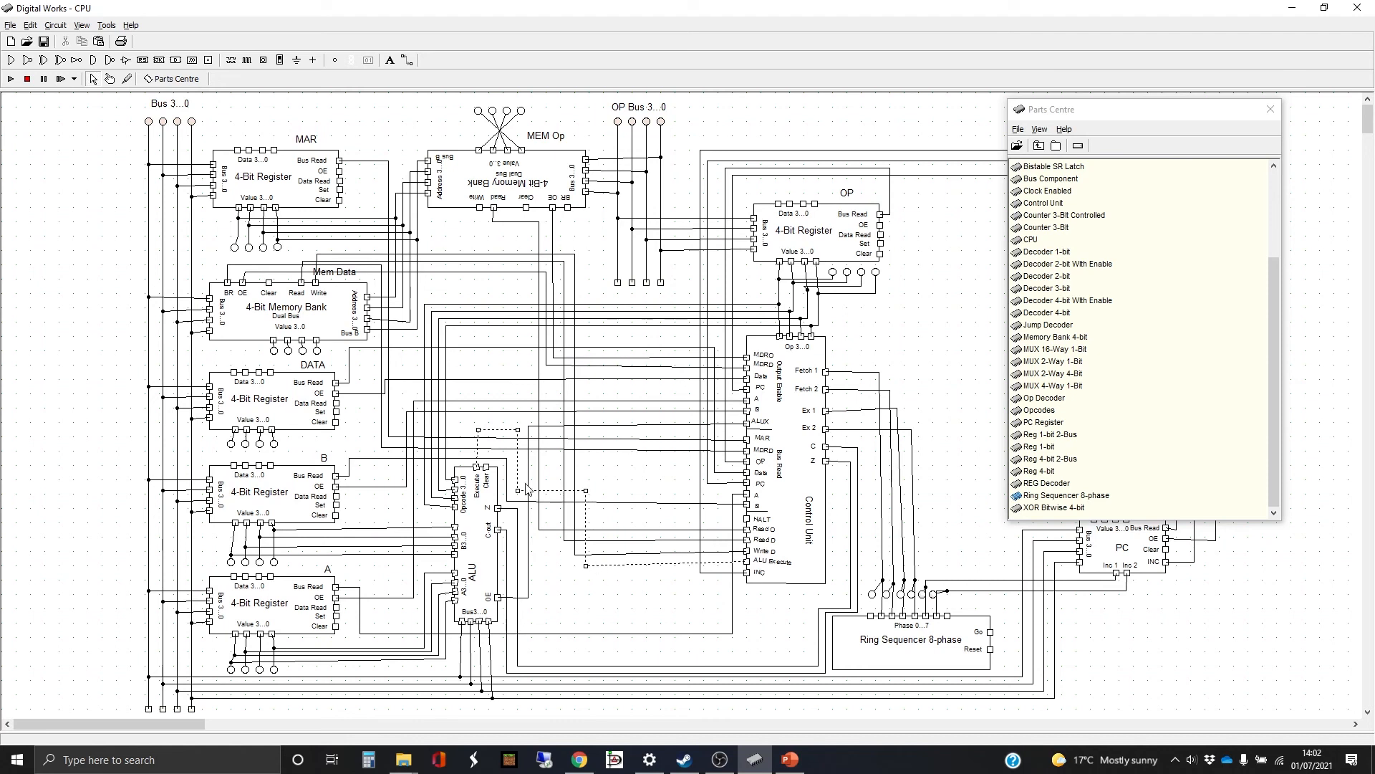
click(740, 573)
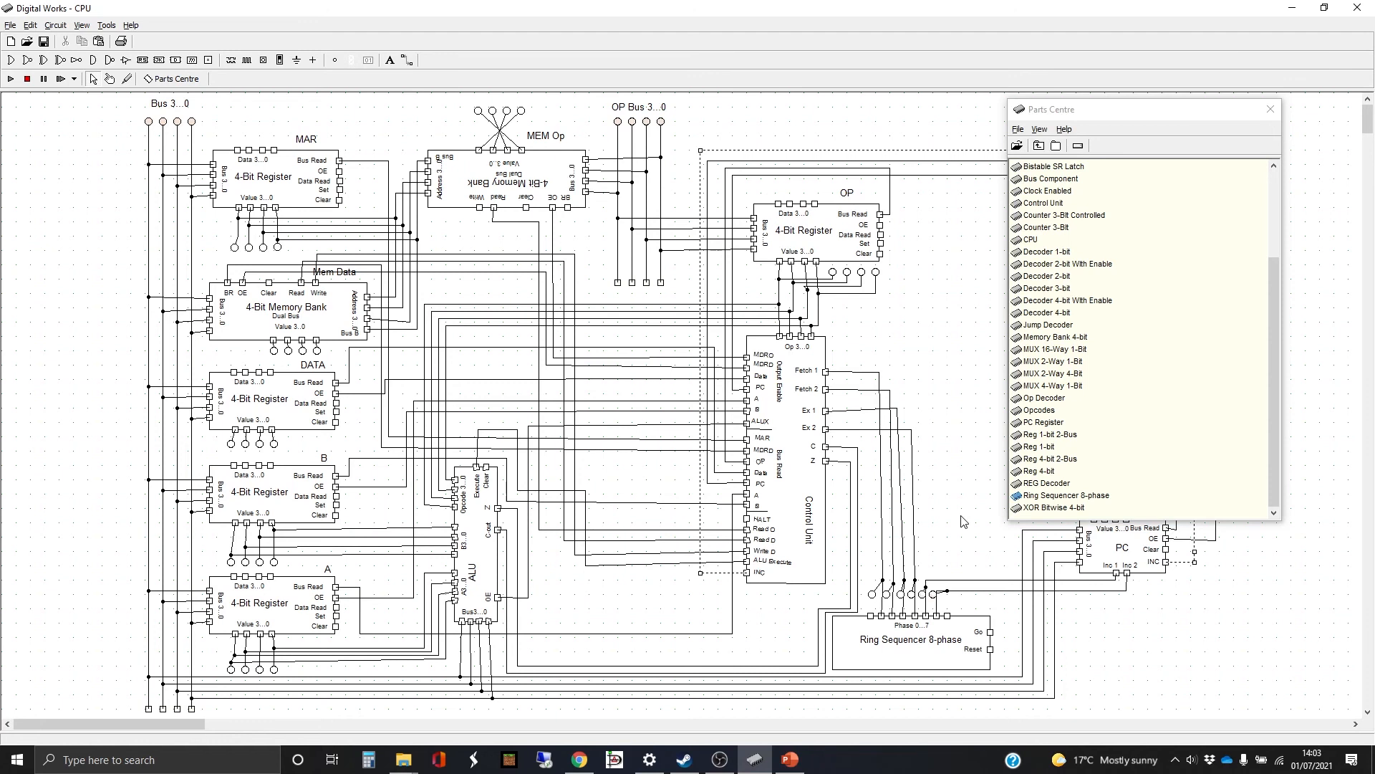
Step: Move the Parts Centre window clear of the PC register and place the Mem Data label just below its memory bank
drag(1130, 110, 1136, 37)
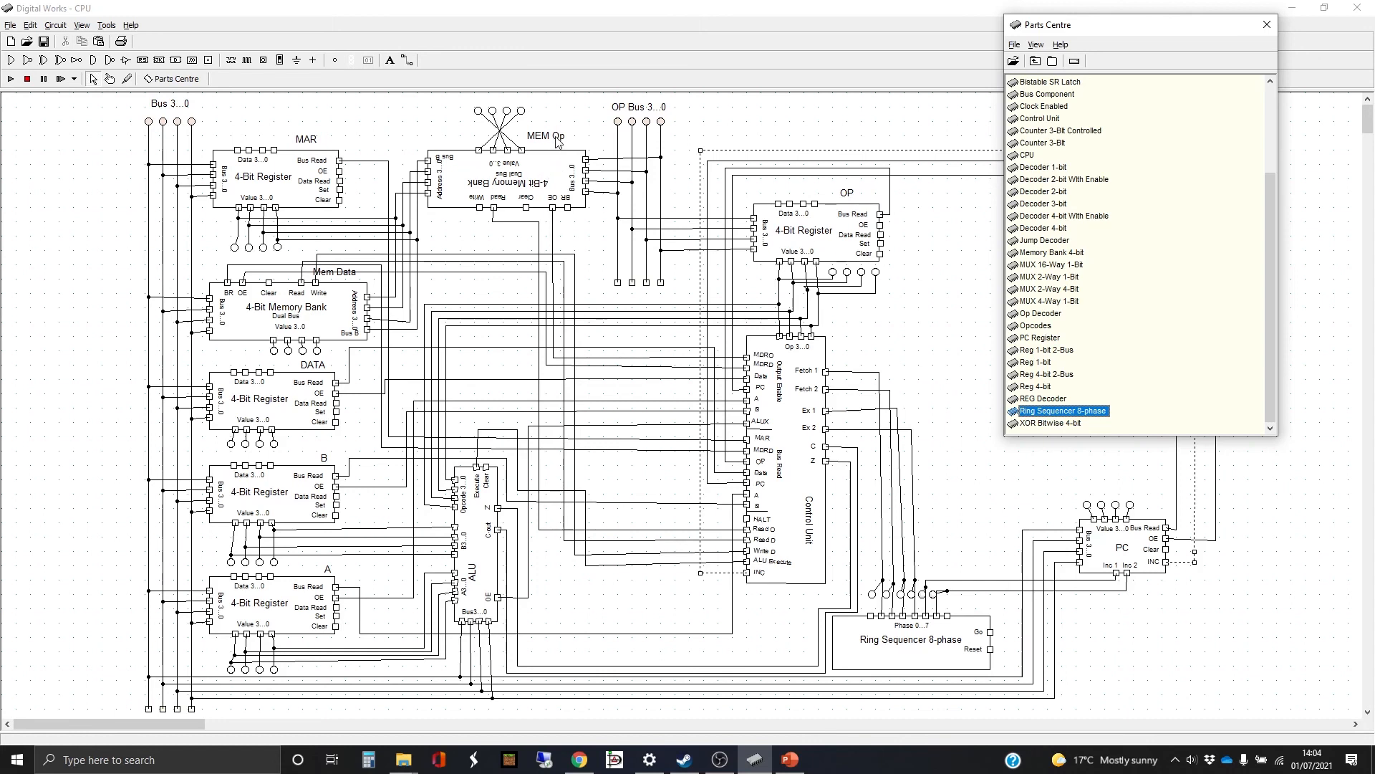
click(343, 278)
drag(344, 277, 249, 352)
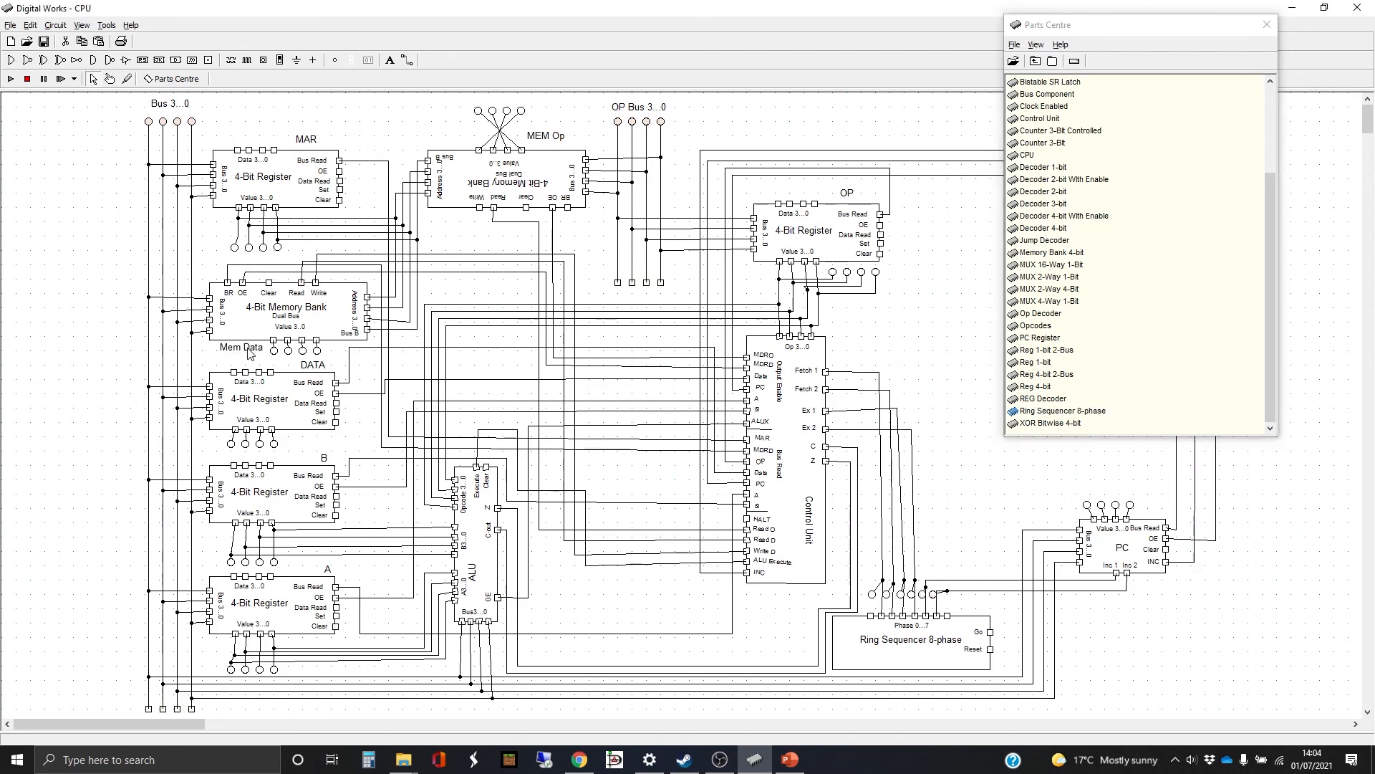
click(452, 295)
Step: Save the circuit and start the simulation with the interaction tool active
click(11, 25)
click(34, 74)
click(10, 79)
click(110, 80)
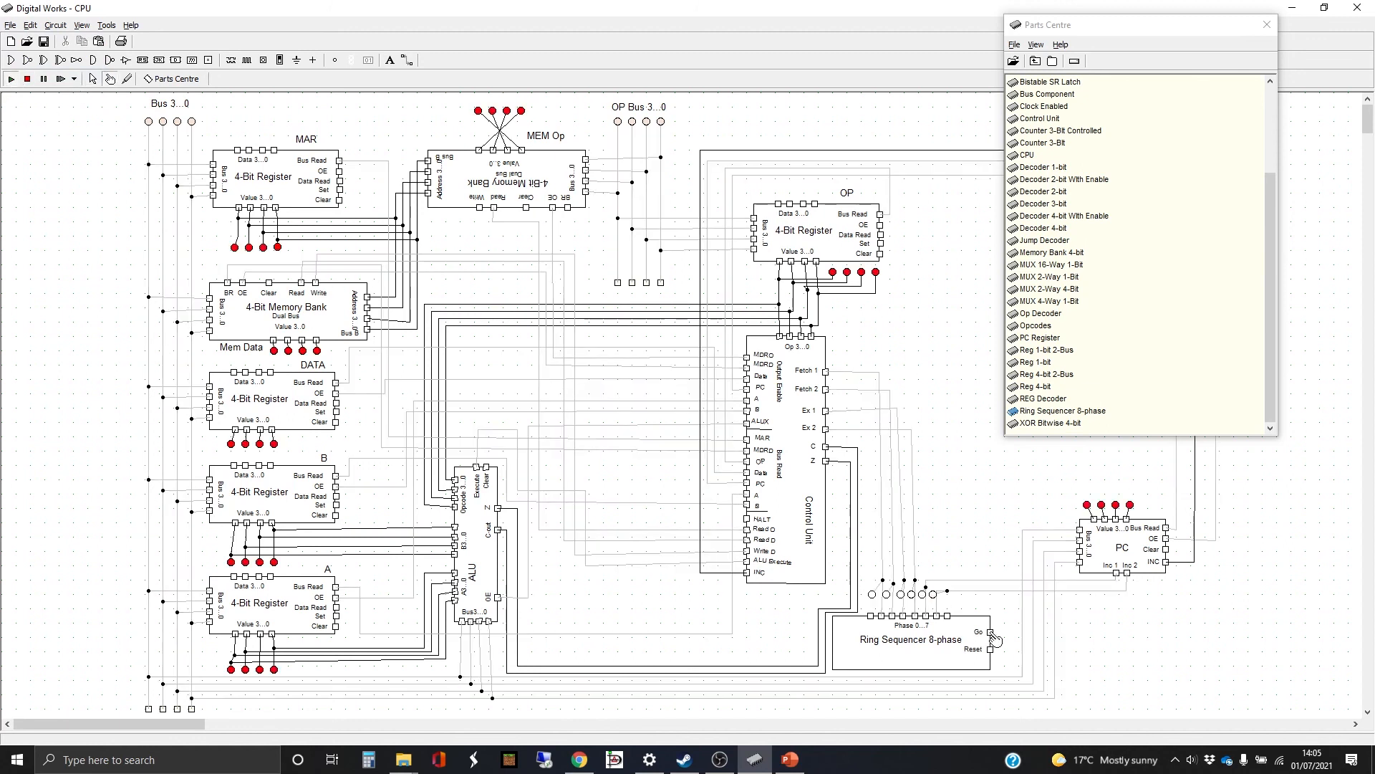
Step: Add an interactive input beside the Ring Sequencer, wire it to the Go pin and toggle it to advance the phase
click(263, 60)
click(1006, 632)
click(408, 60)
click(109, 80)
click(1005, 631)
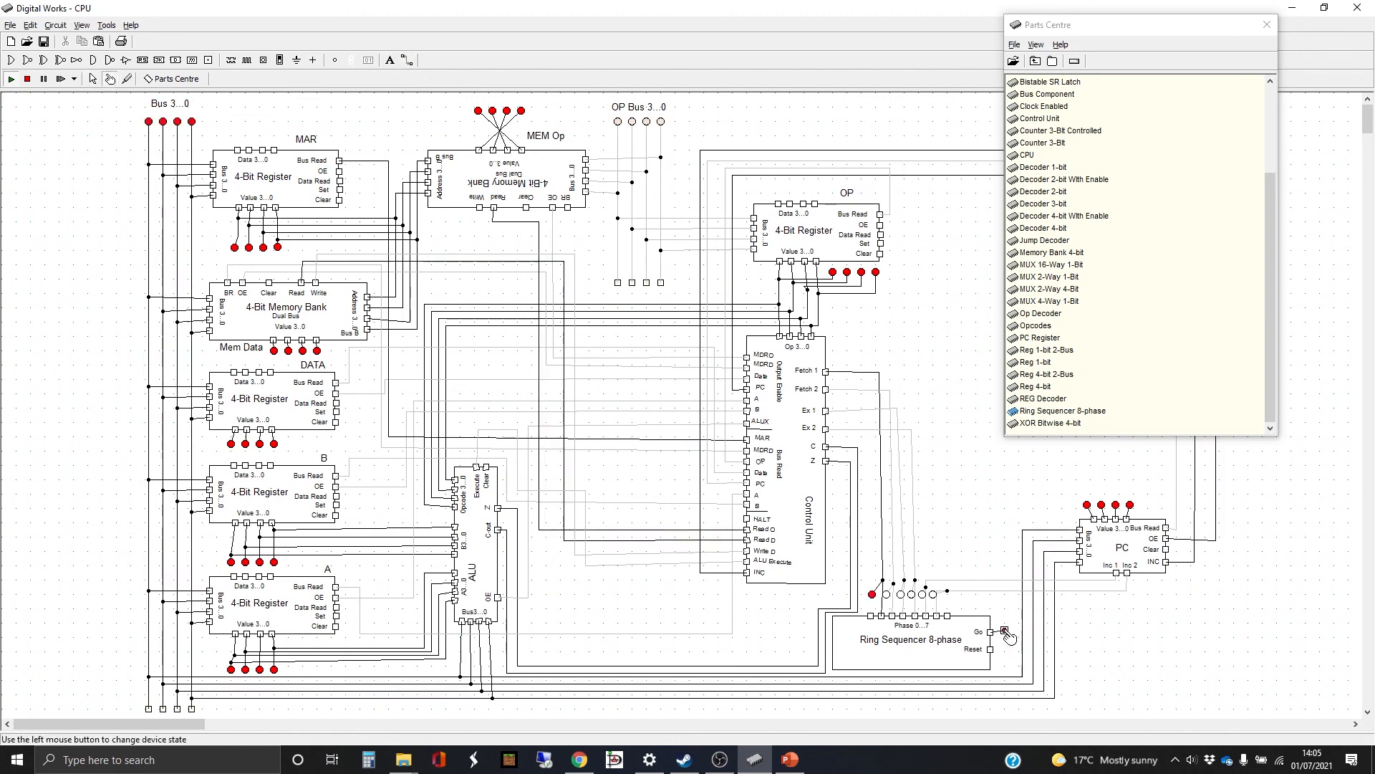